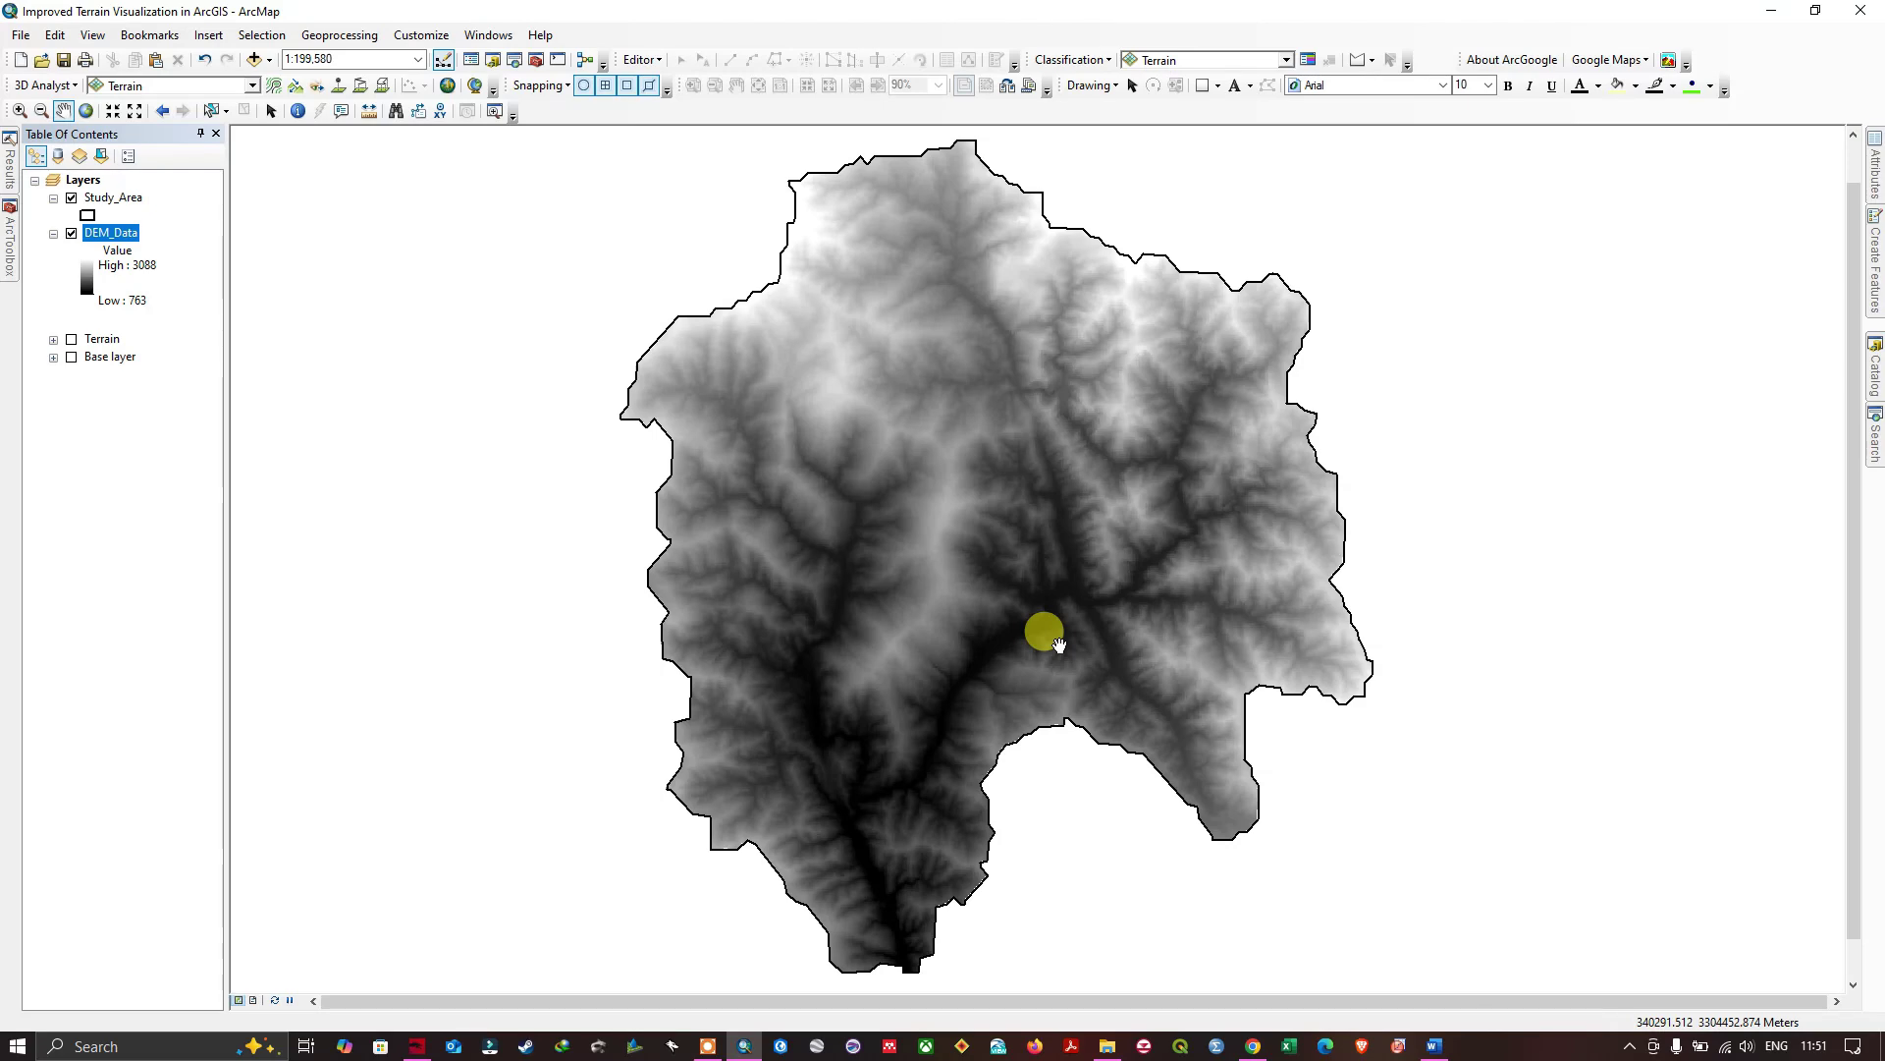
- Switch from the grayscale DEM_Data map to the 'Terraspatial content' Word document
key("alt+Tab")
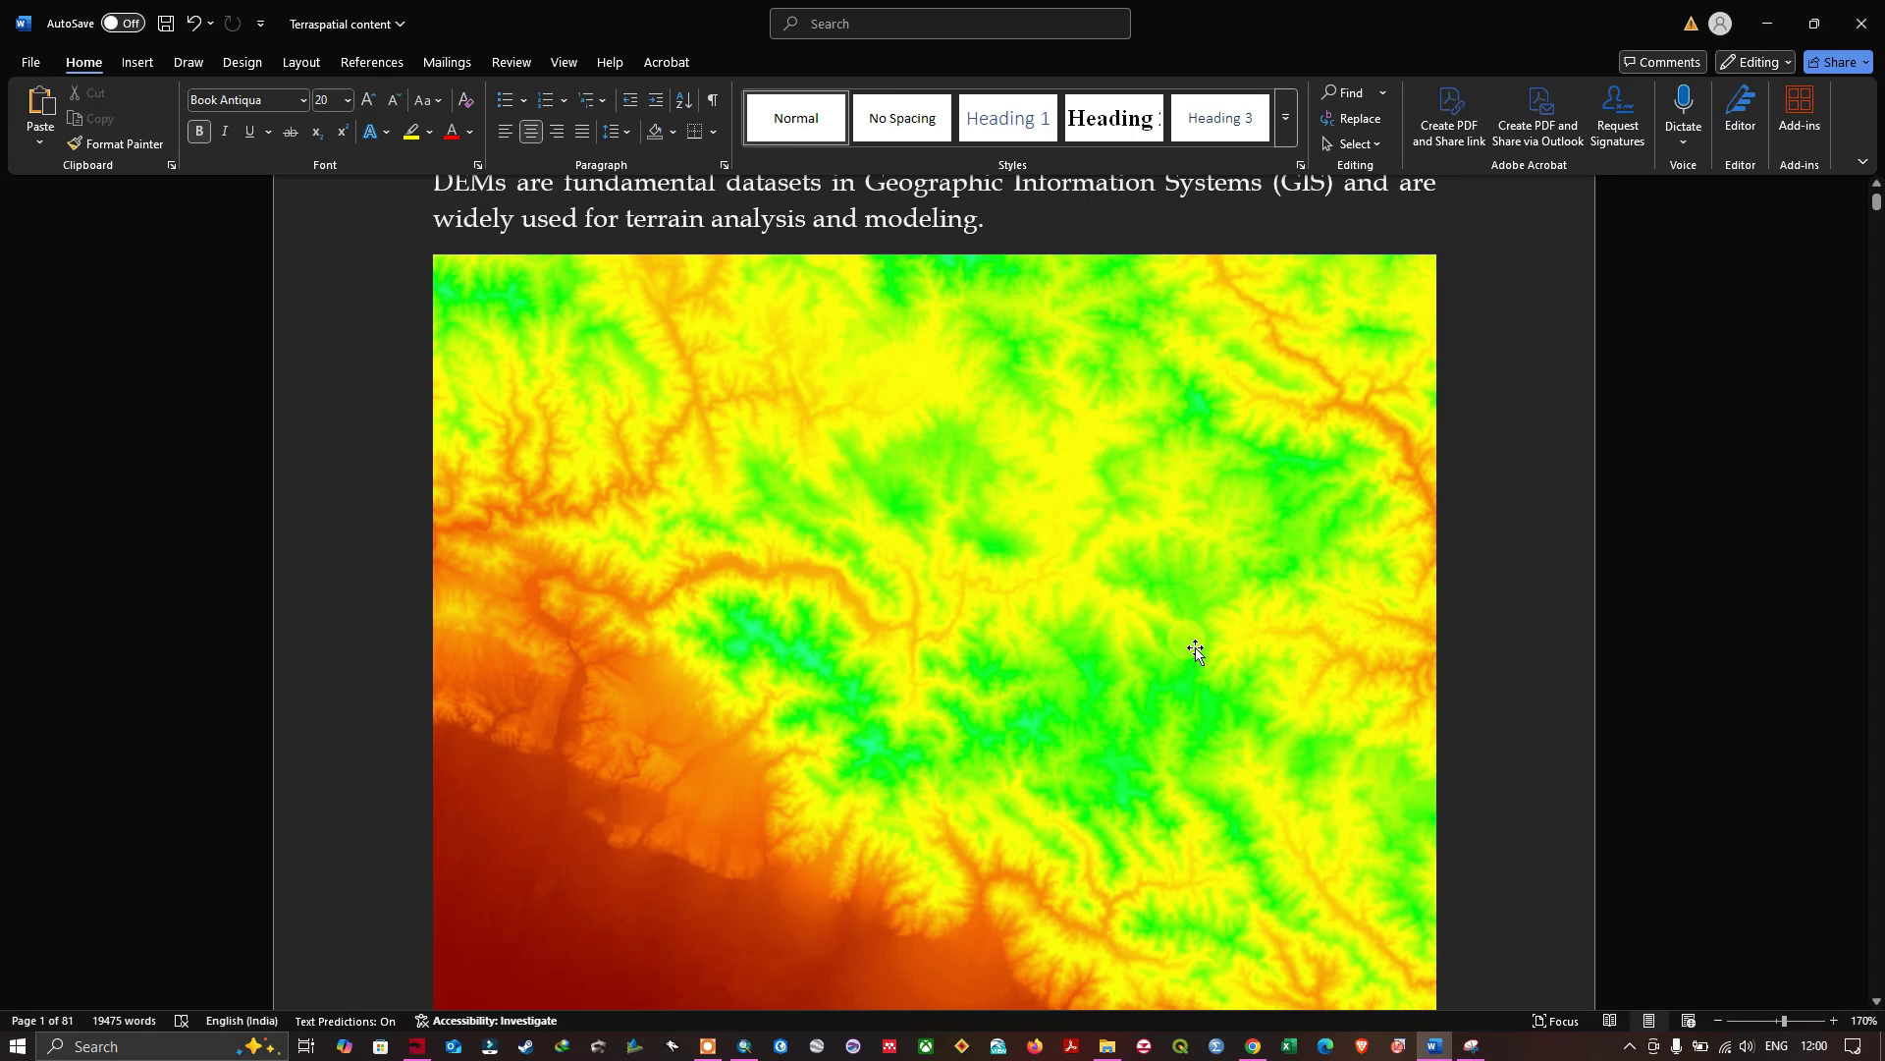
- Read the Characteristics of DEM page at the Grid-Based Structure heading, then return to ArcMap
scroll(1196, 651, "down", 10)
left_click(726, 368)
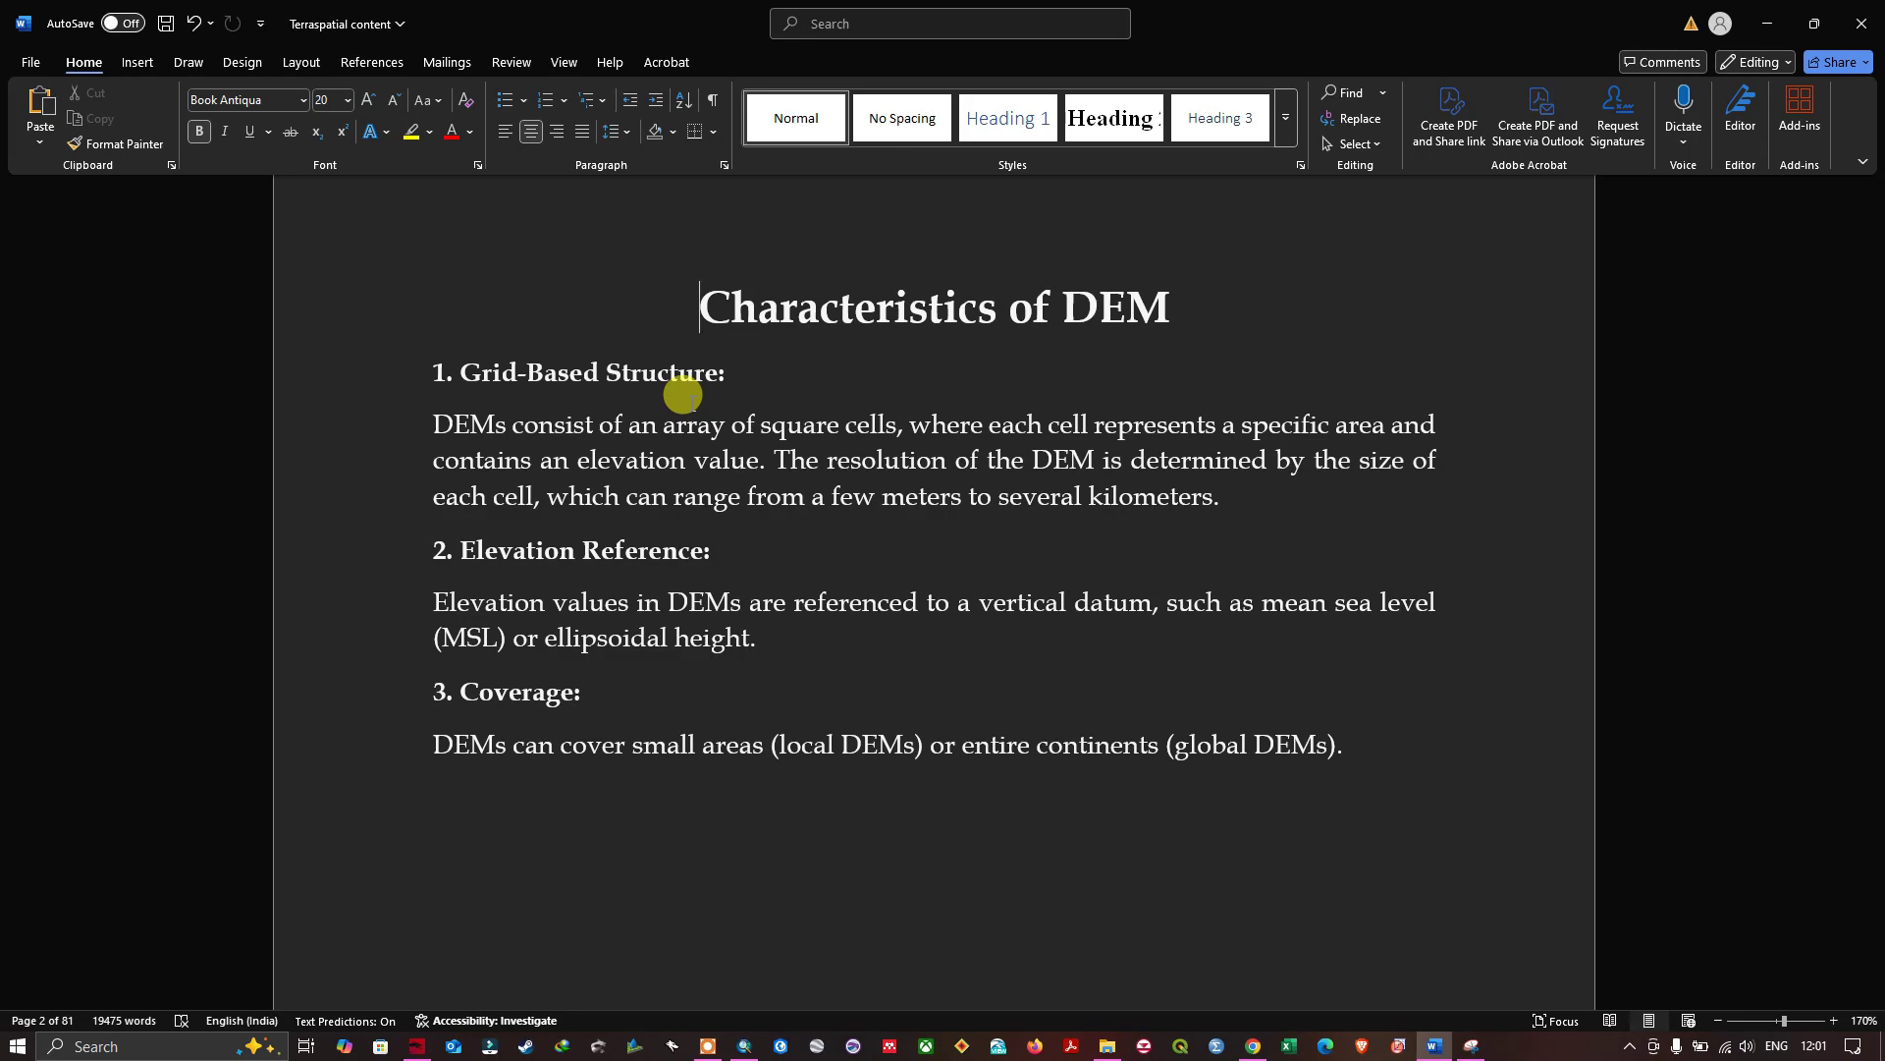
key("alt+Tab")
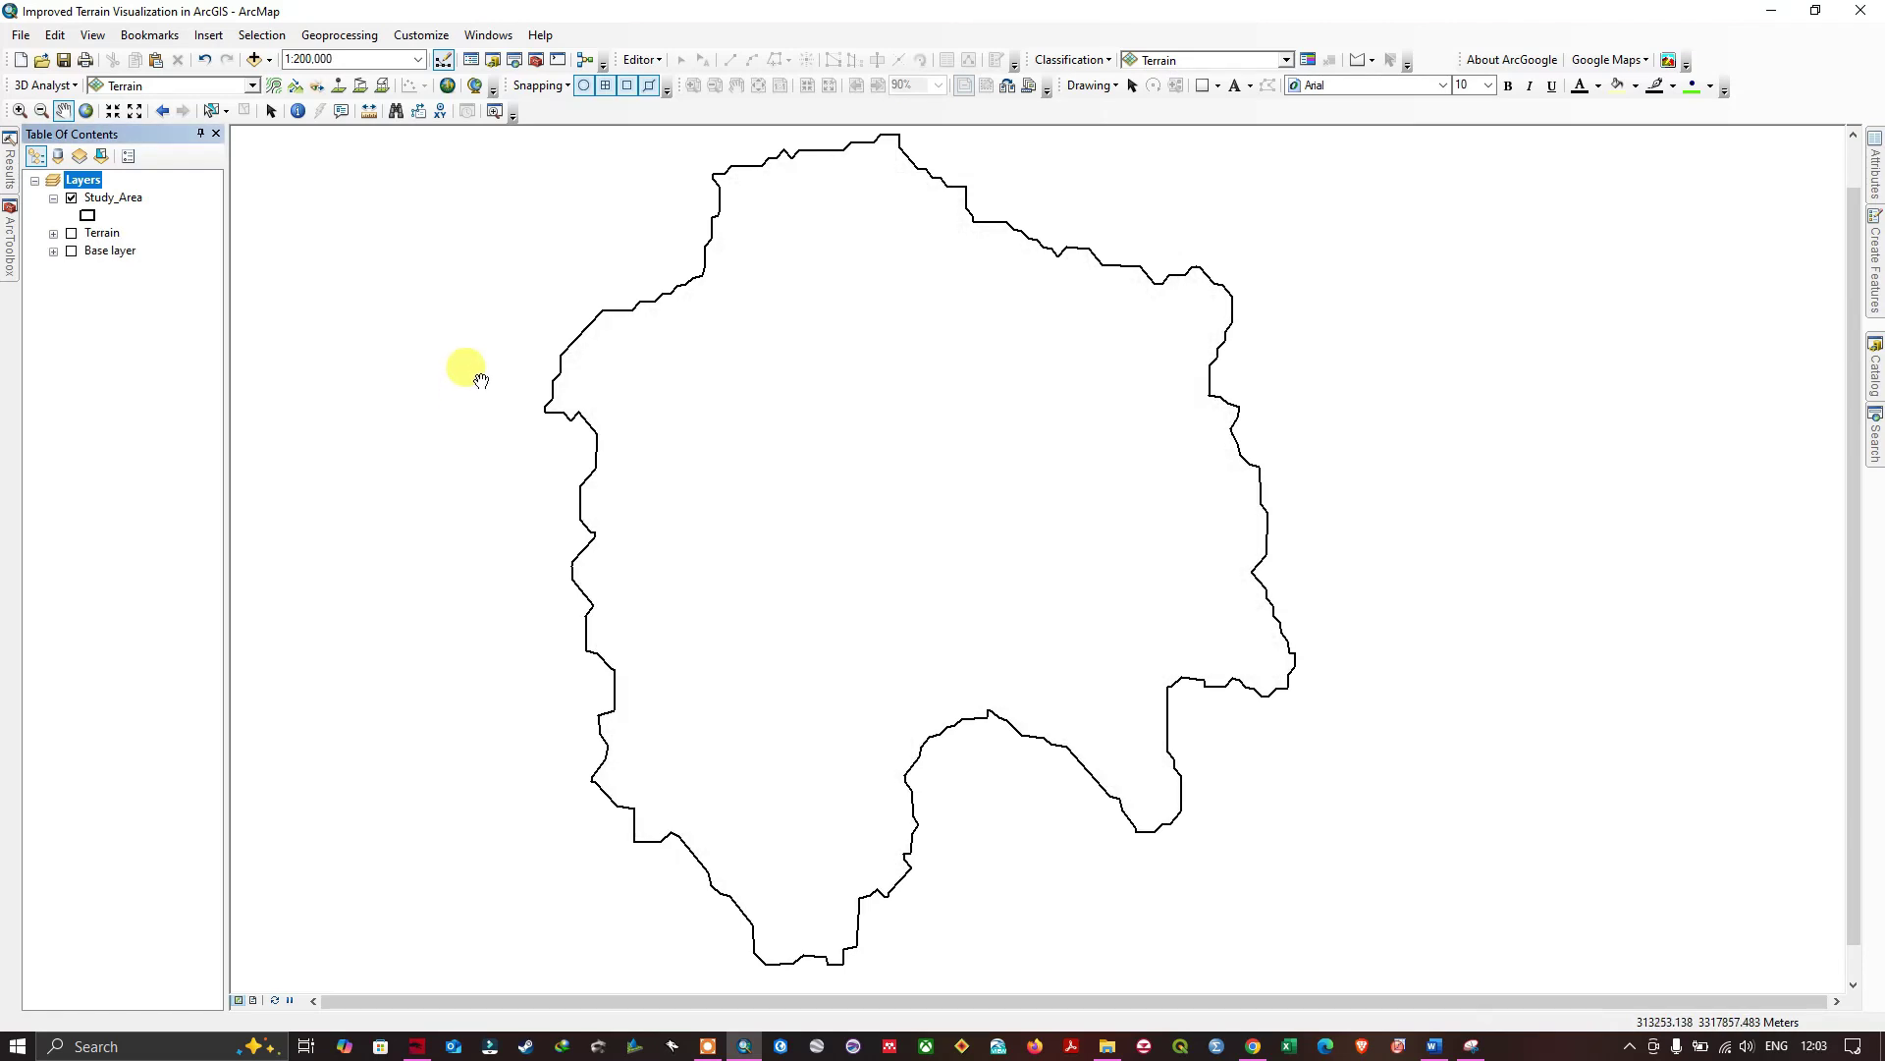
- Add the DEM.tif raster from the DEM folder to the map
left_click(269, 60)
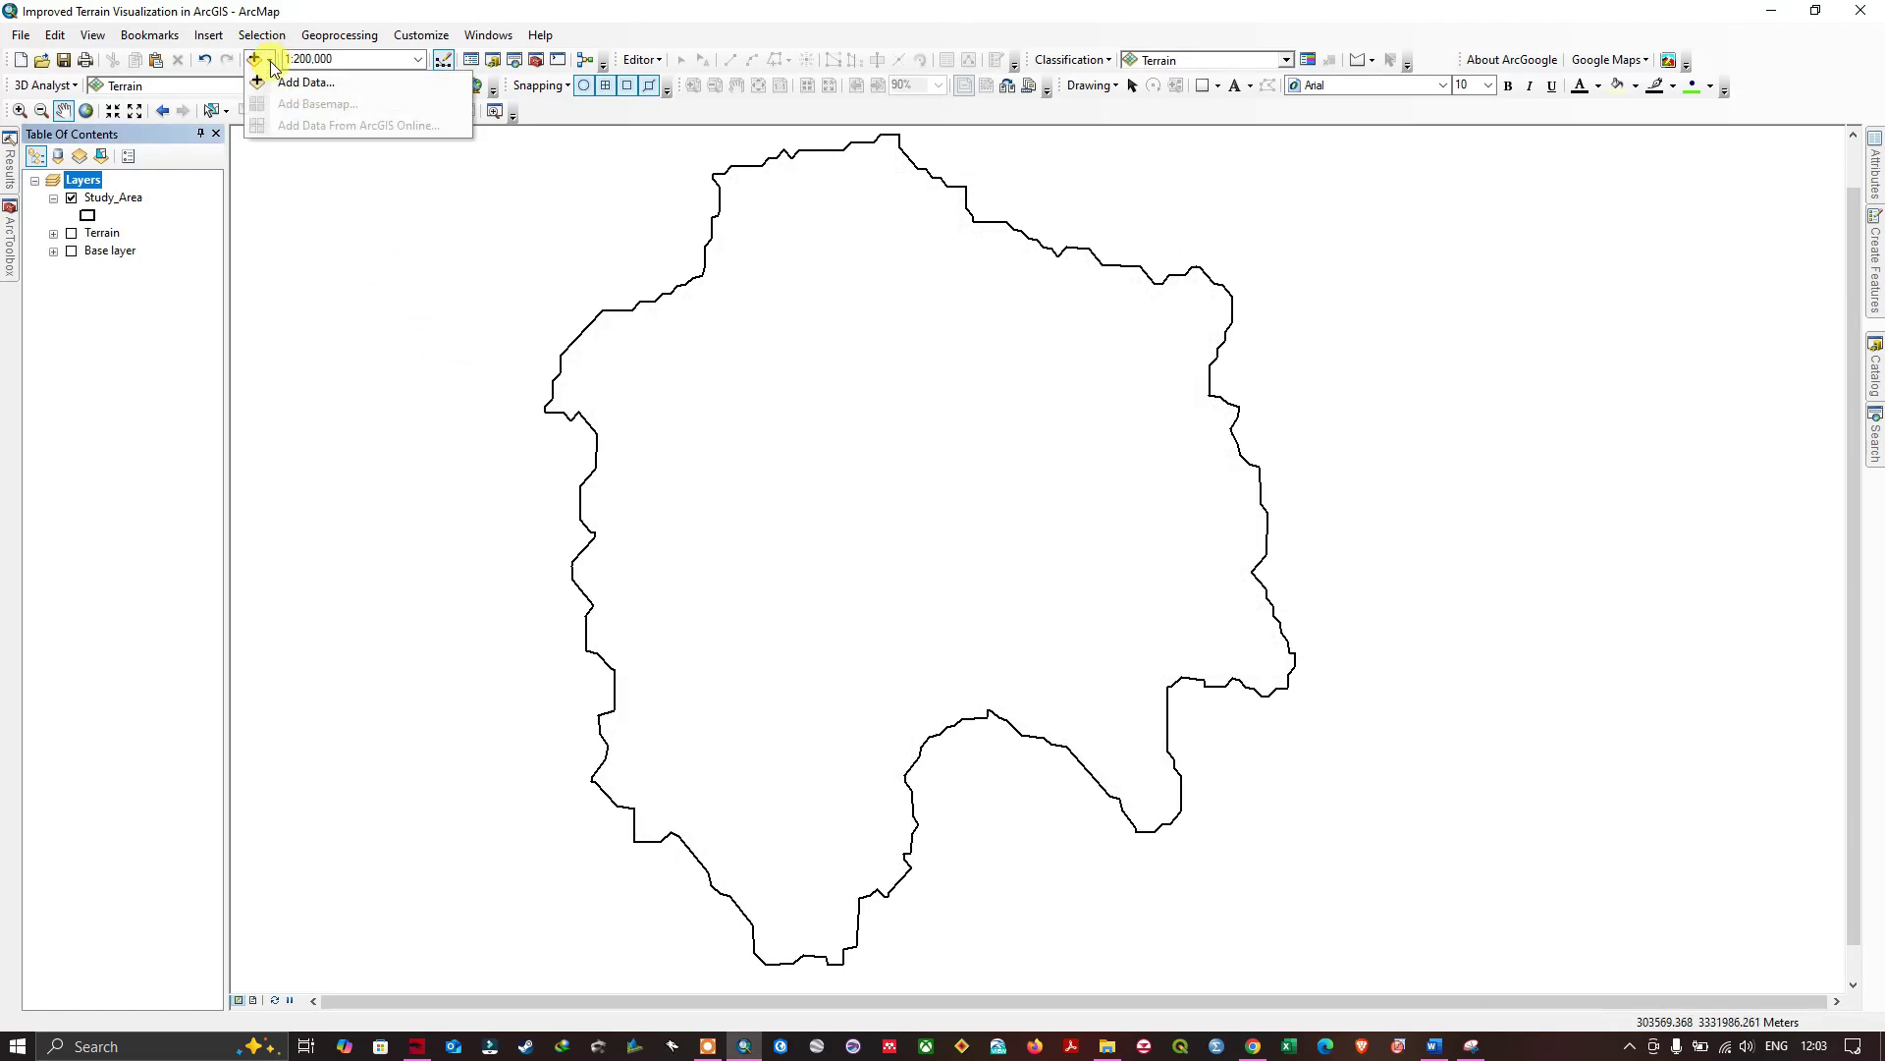
left_click(318, 93)
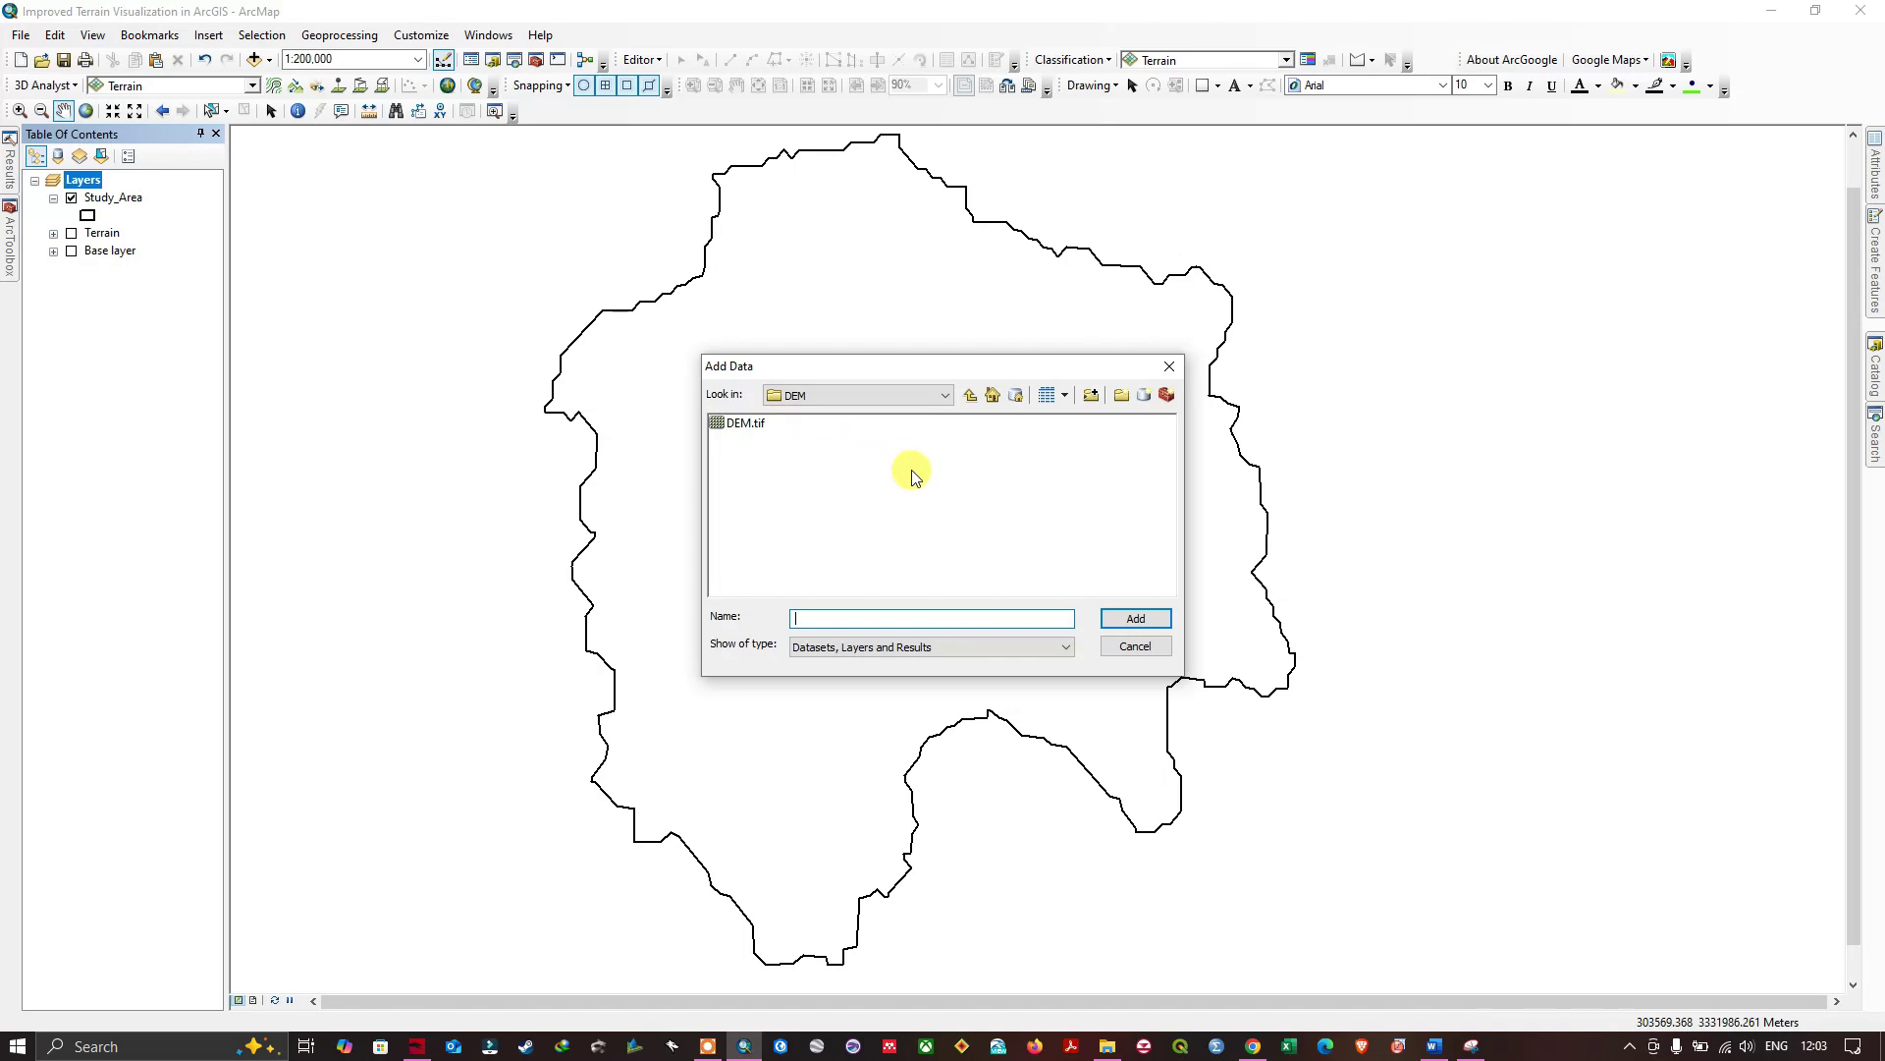
left_click(741, 424)
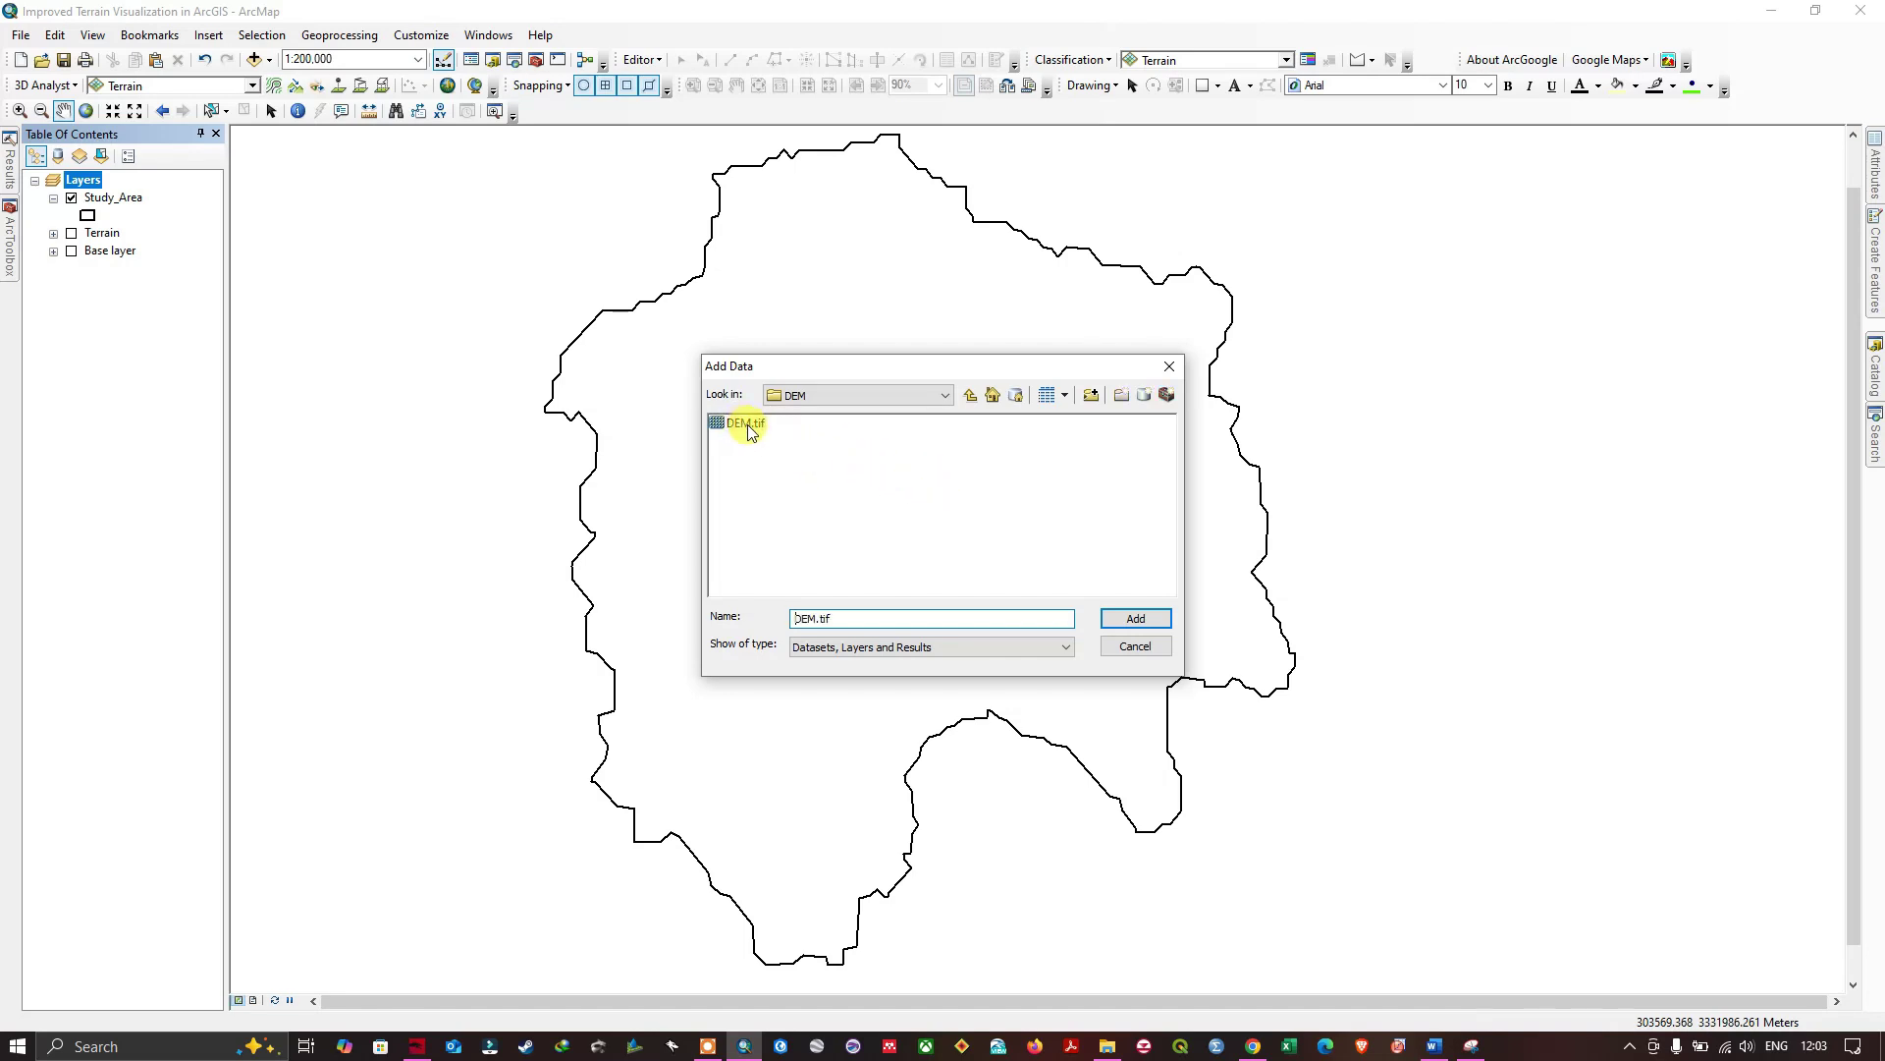
left_click(1134, 618)
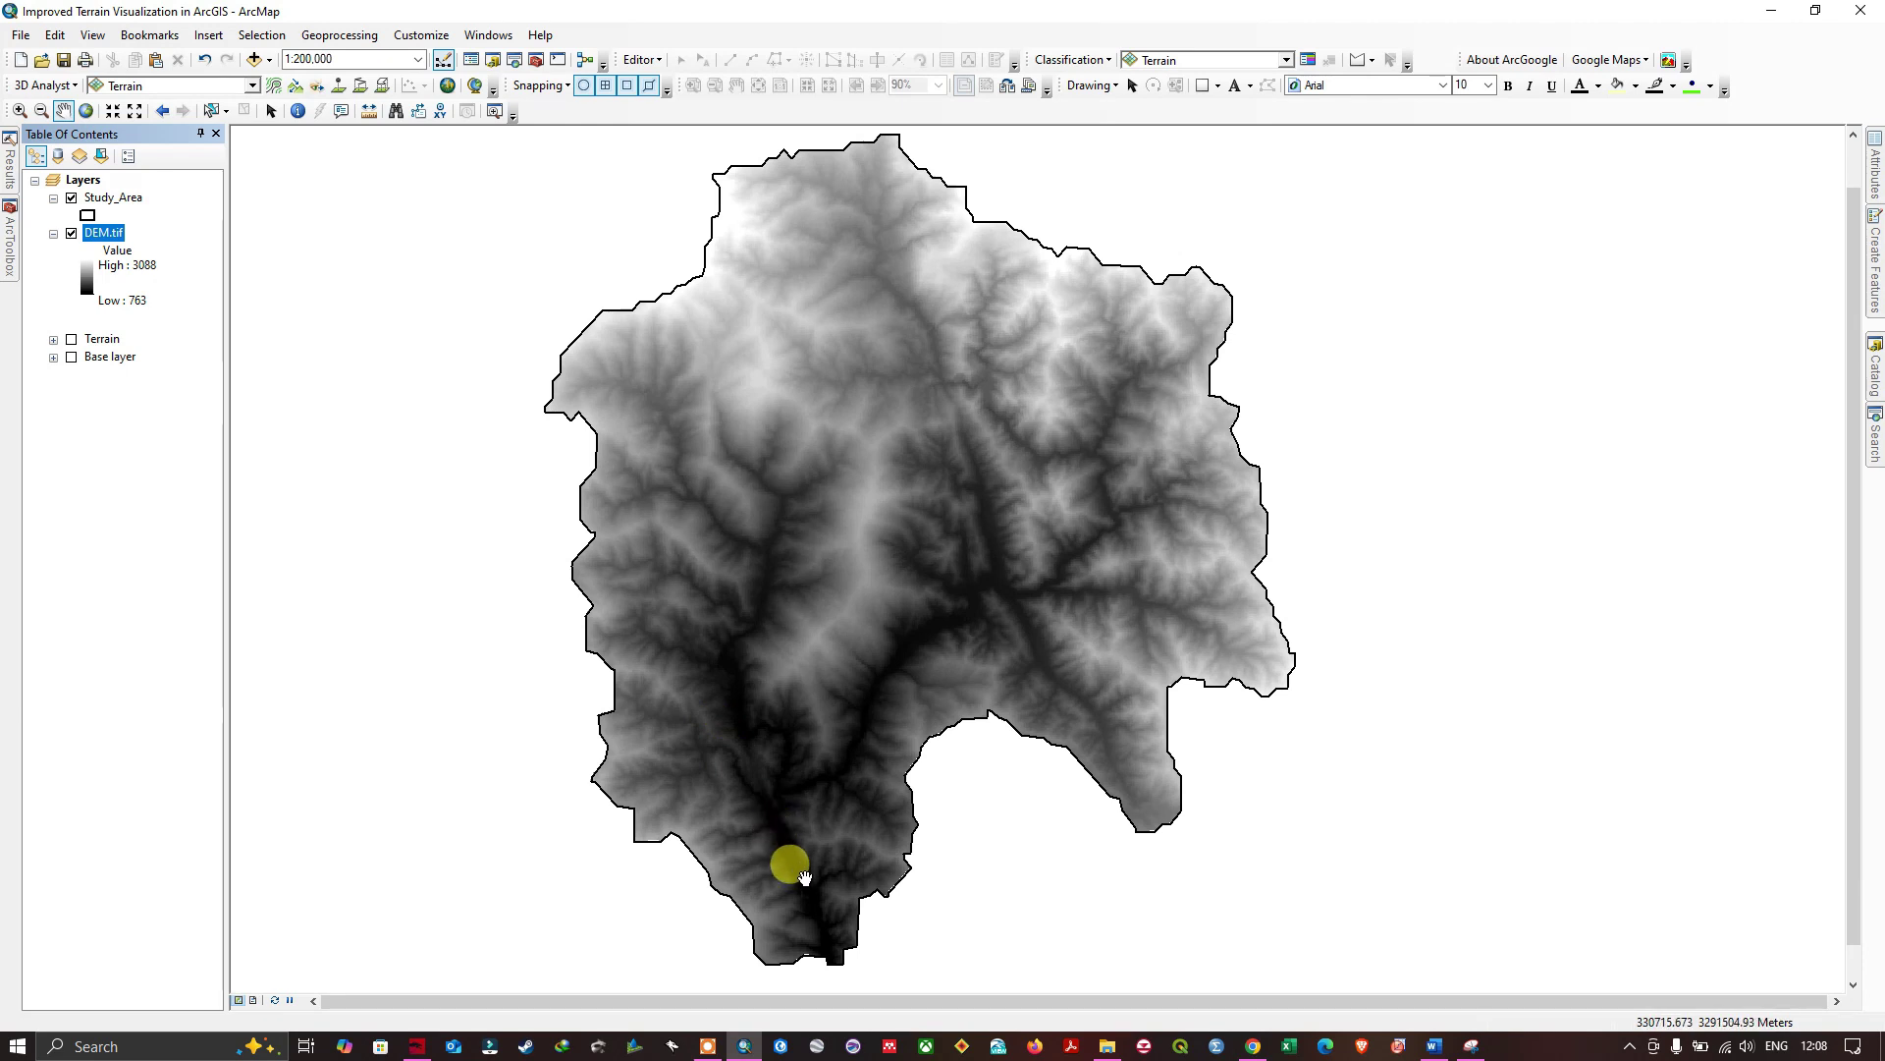
- Give DEM.tif Classified symbology with the red-yellow-green-blue colour ramp
right_click(110, 240)
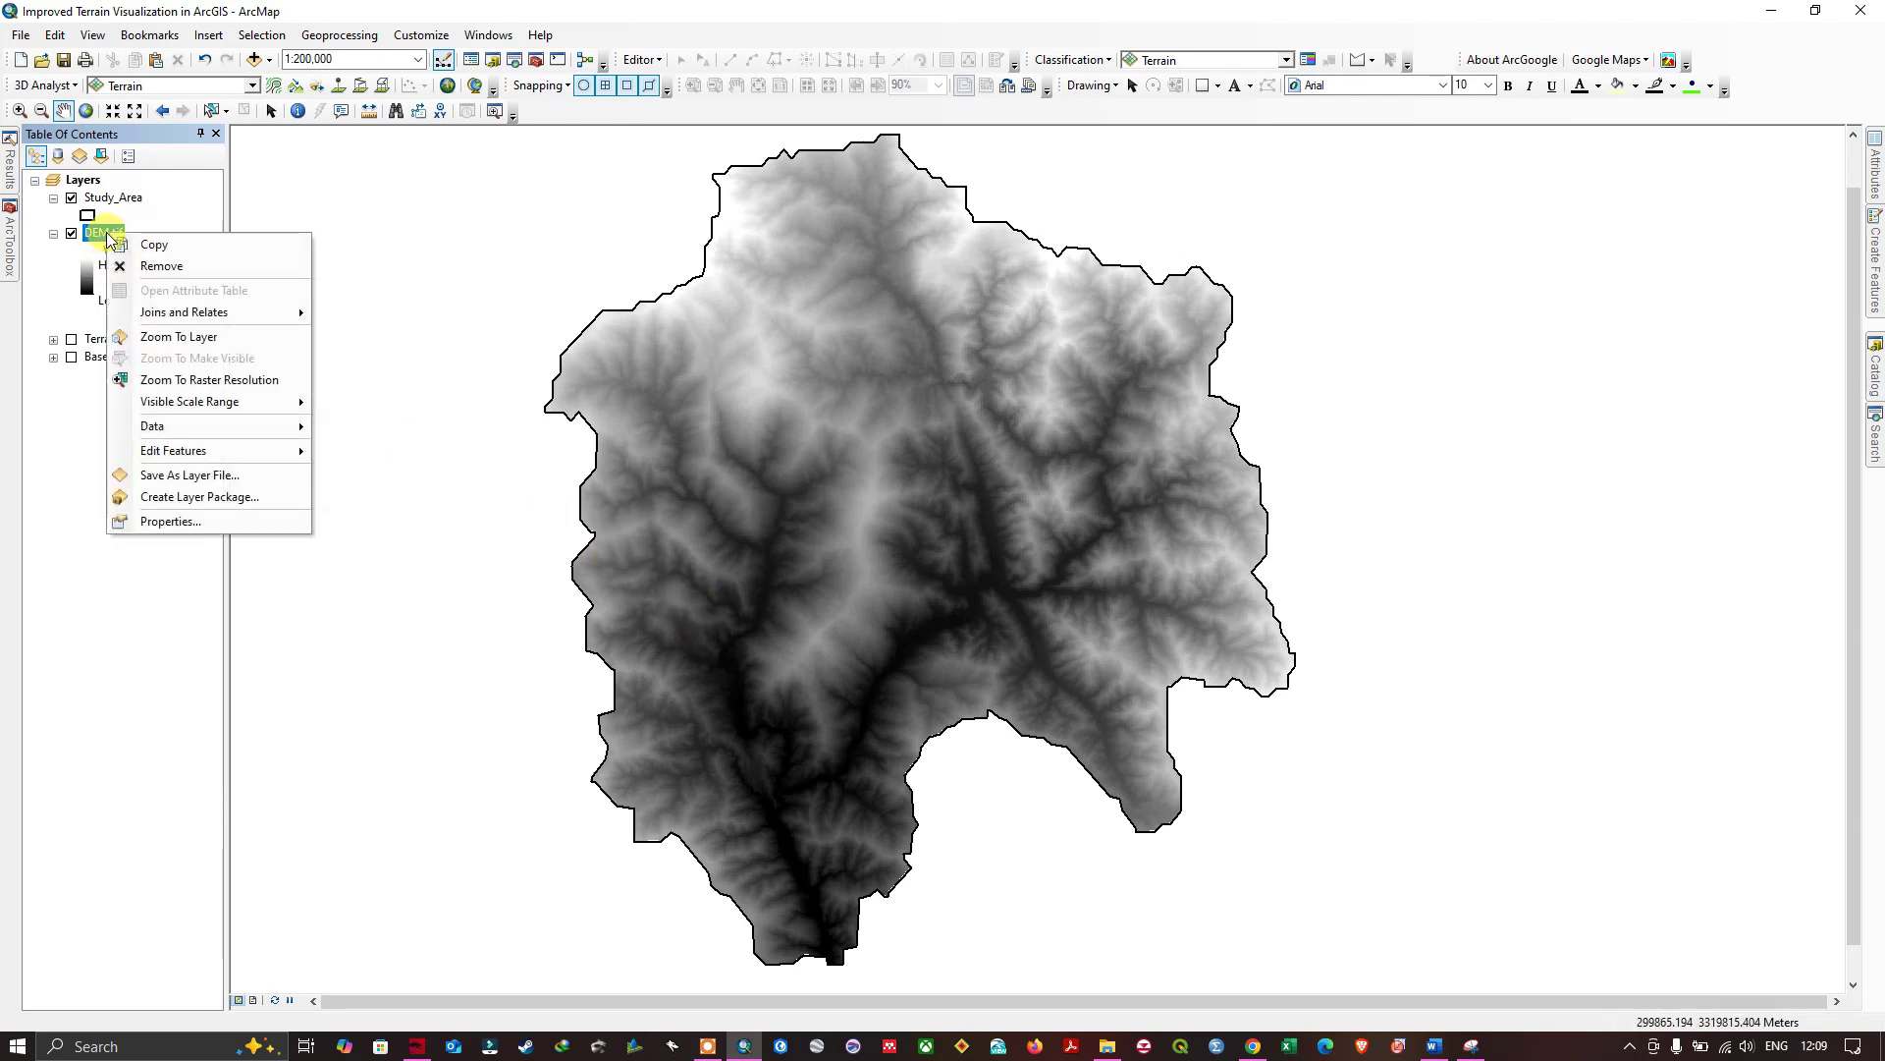
left_click(225, 524)
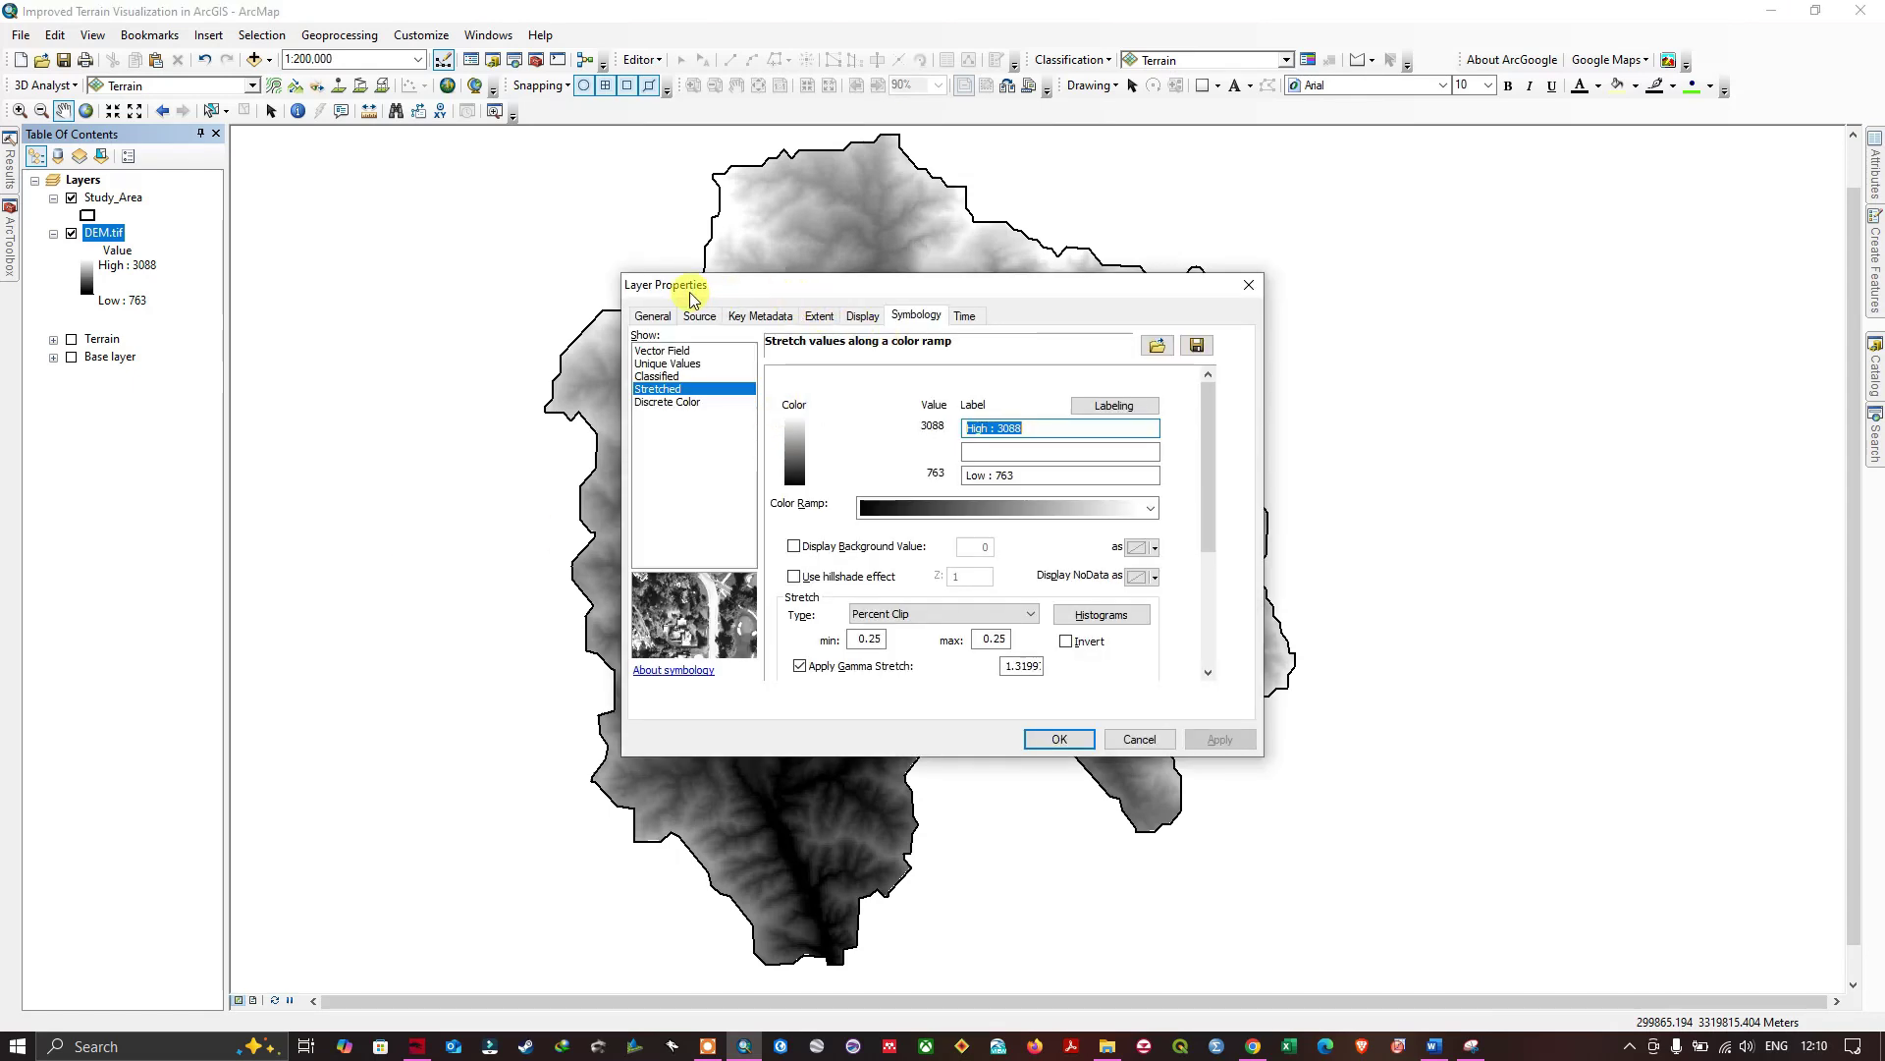
left_click(666, 376)
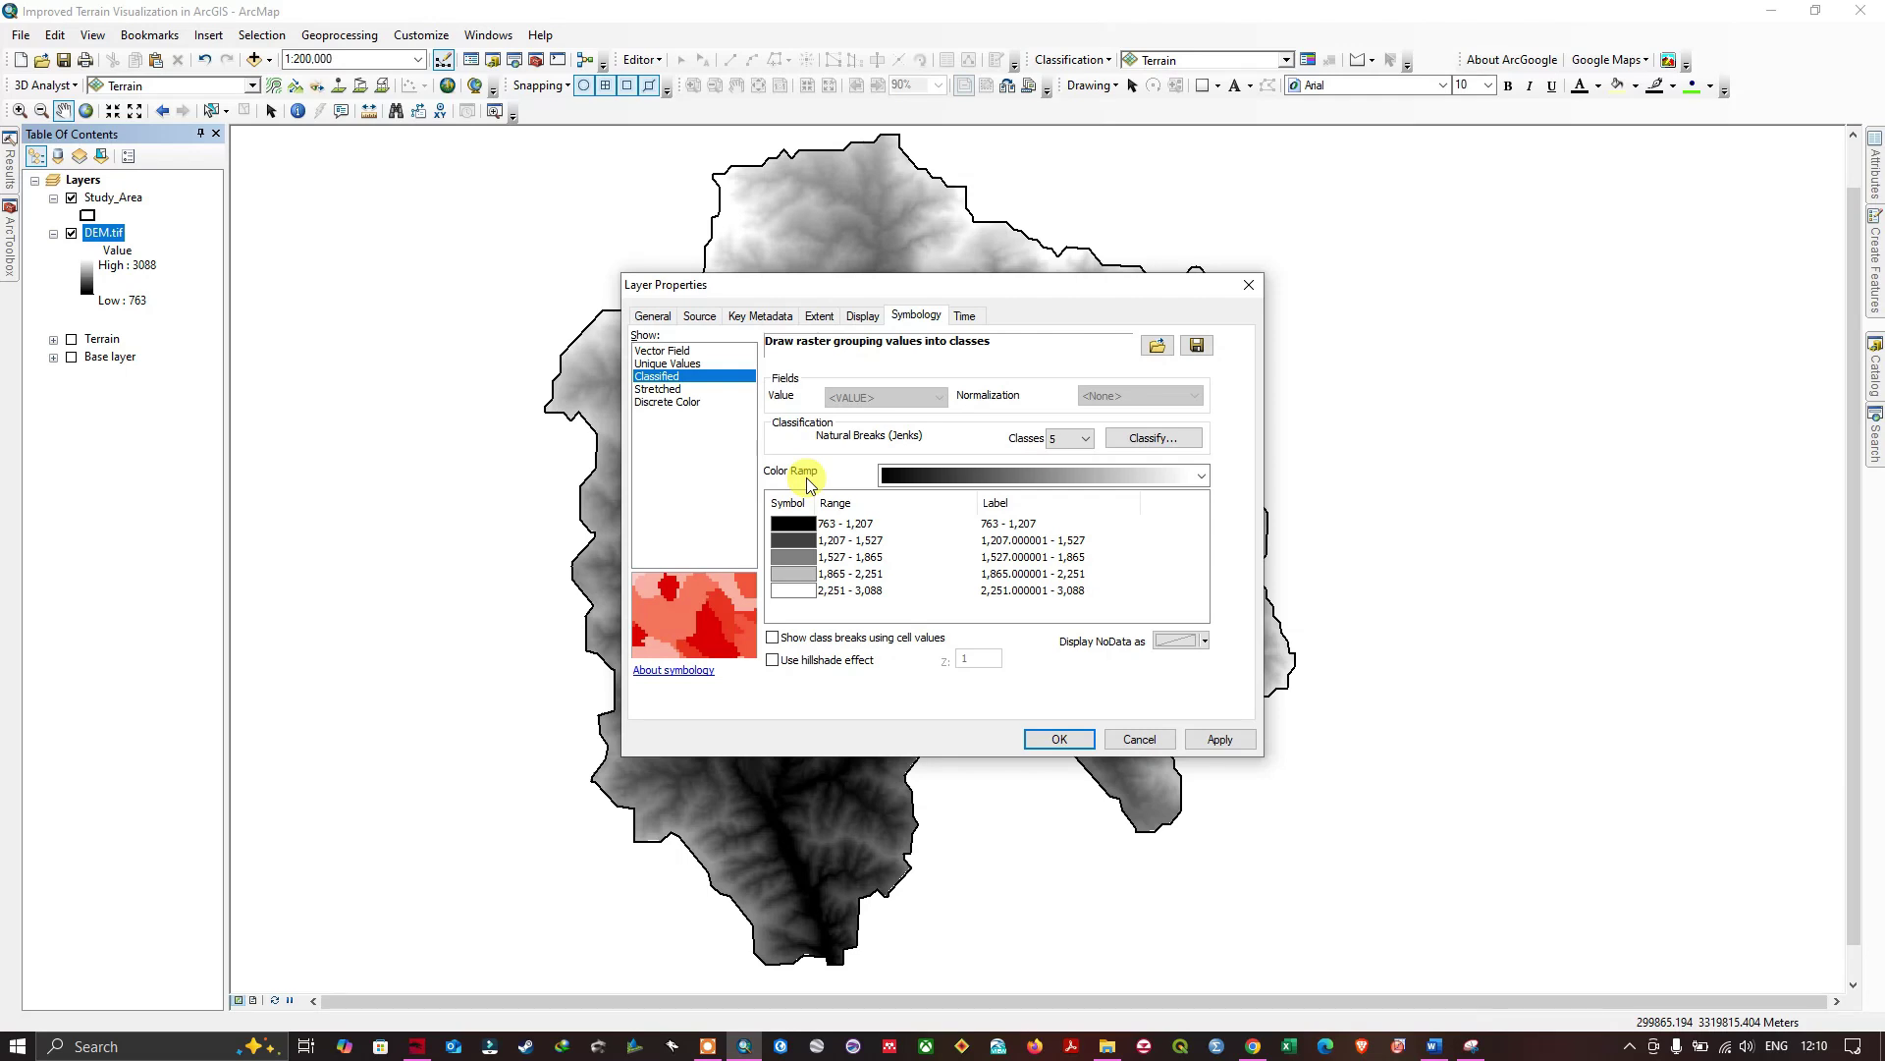
left_click(1199, 478)
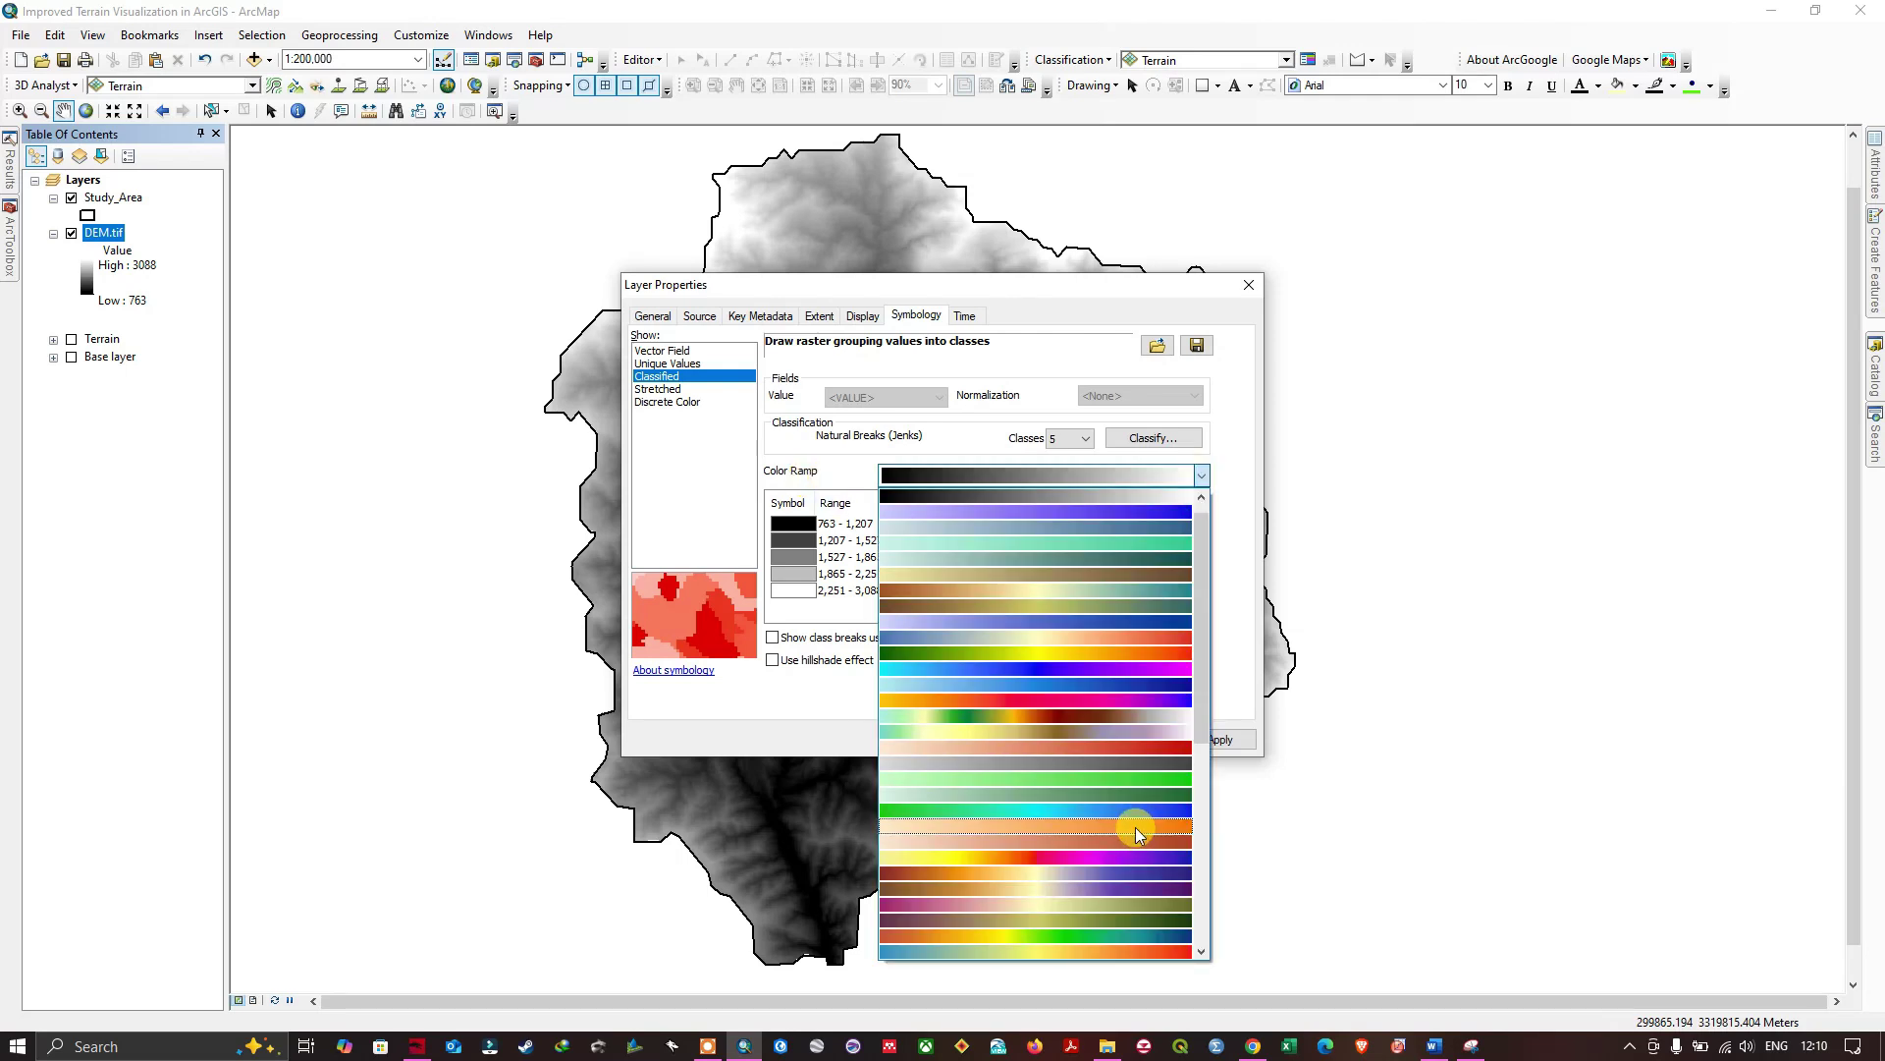
left_click(1125, 941)
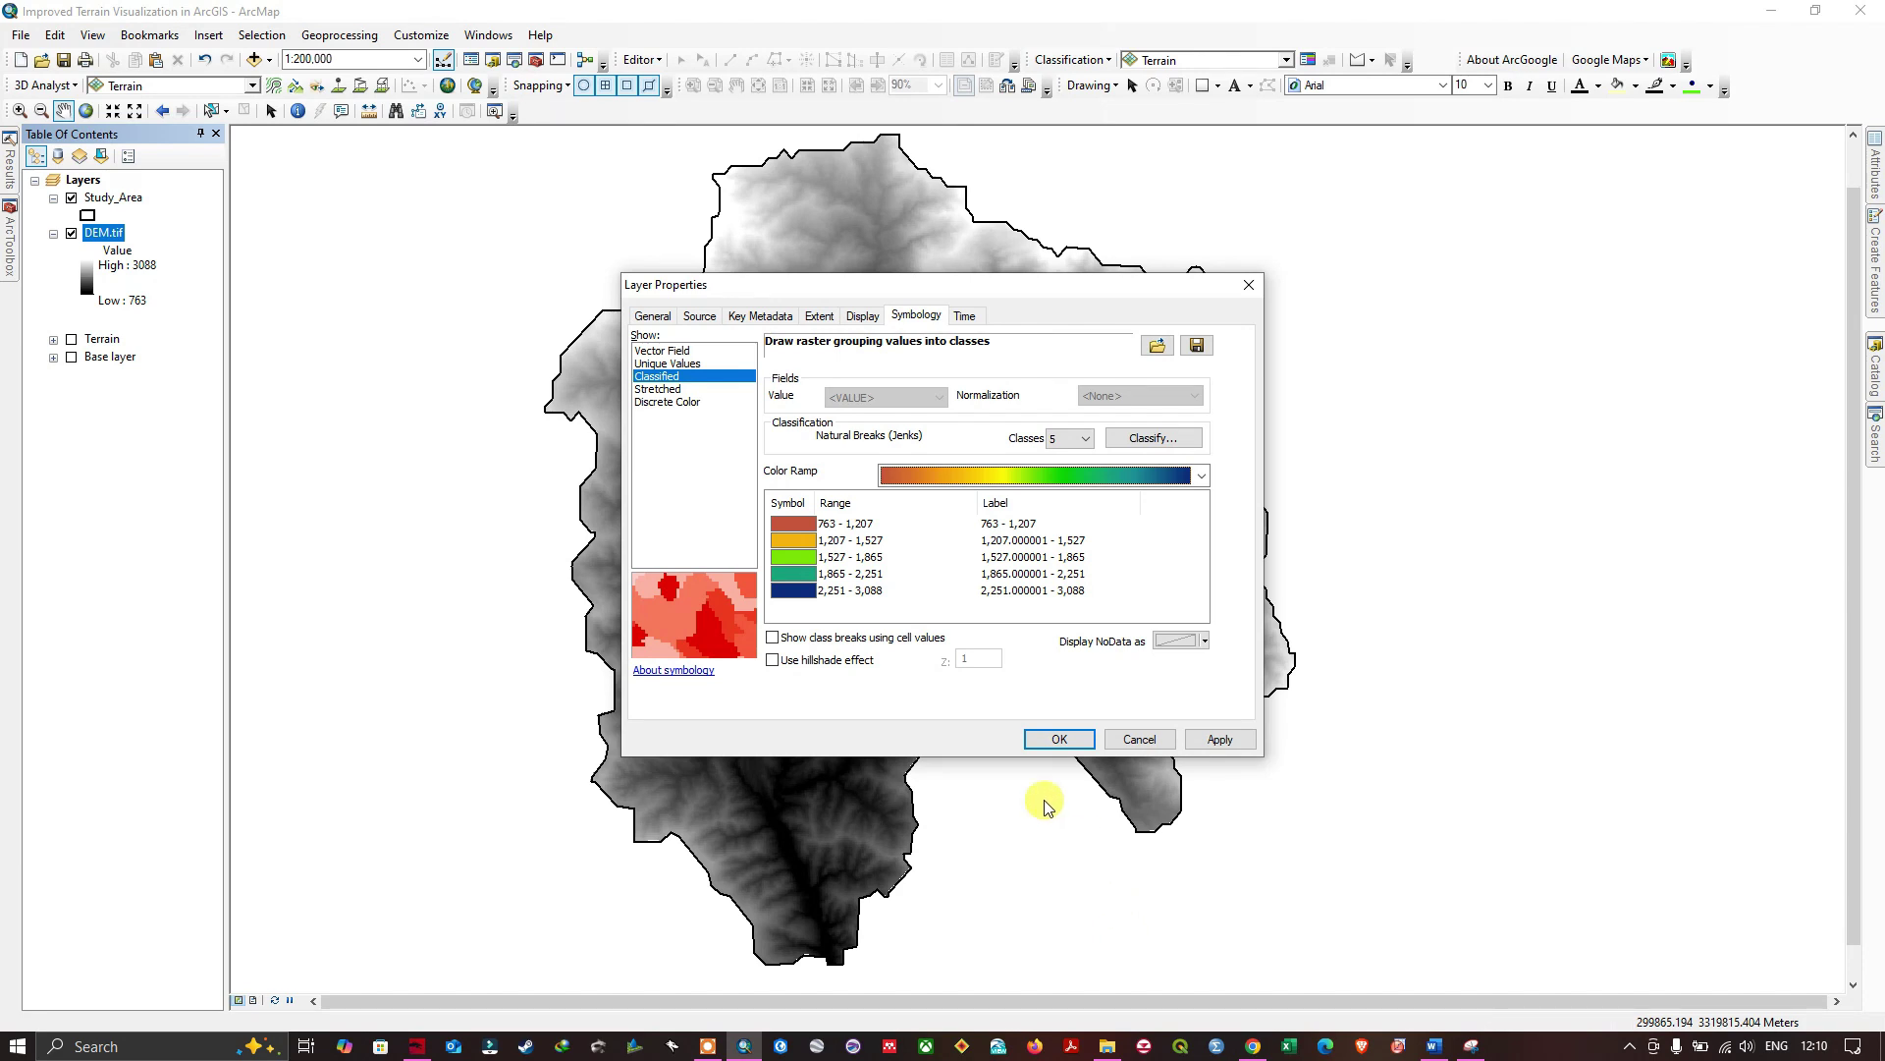
left_click(1059, 739)
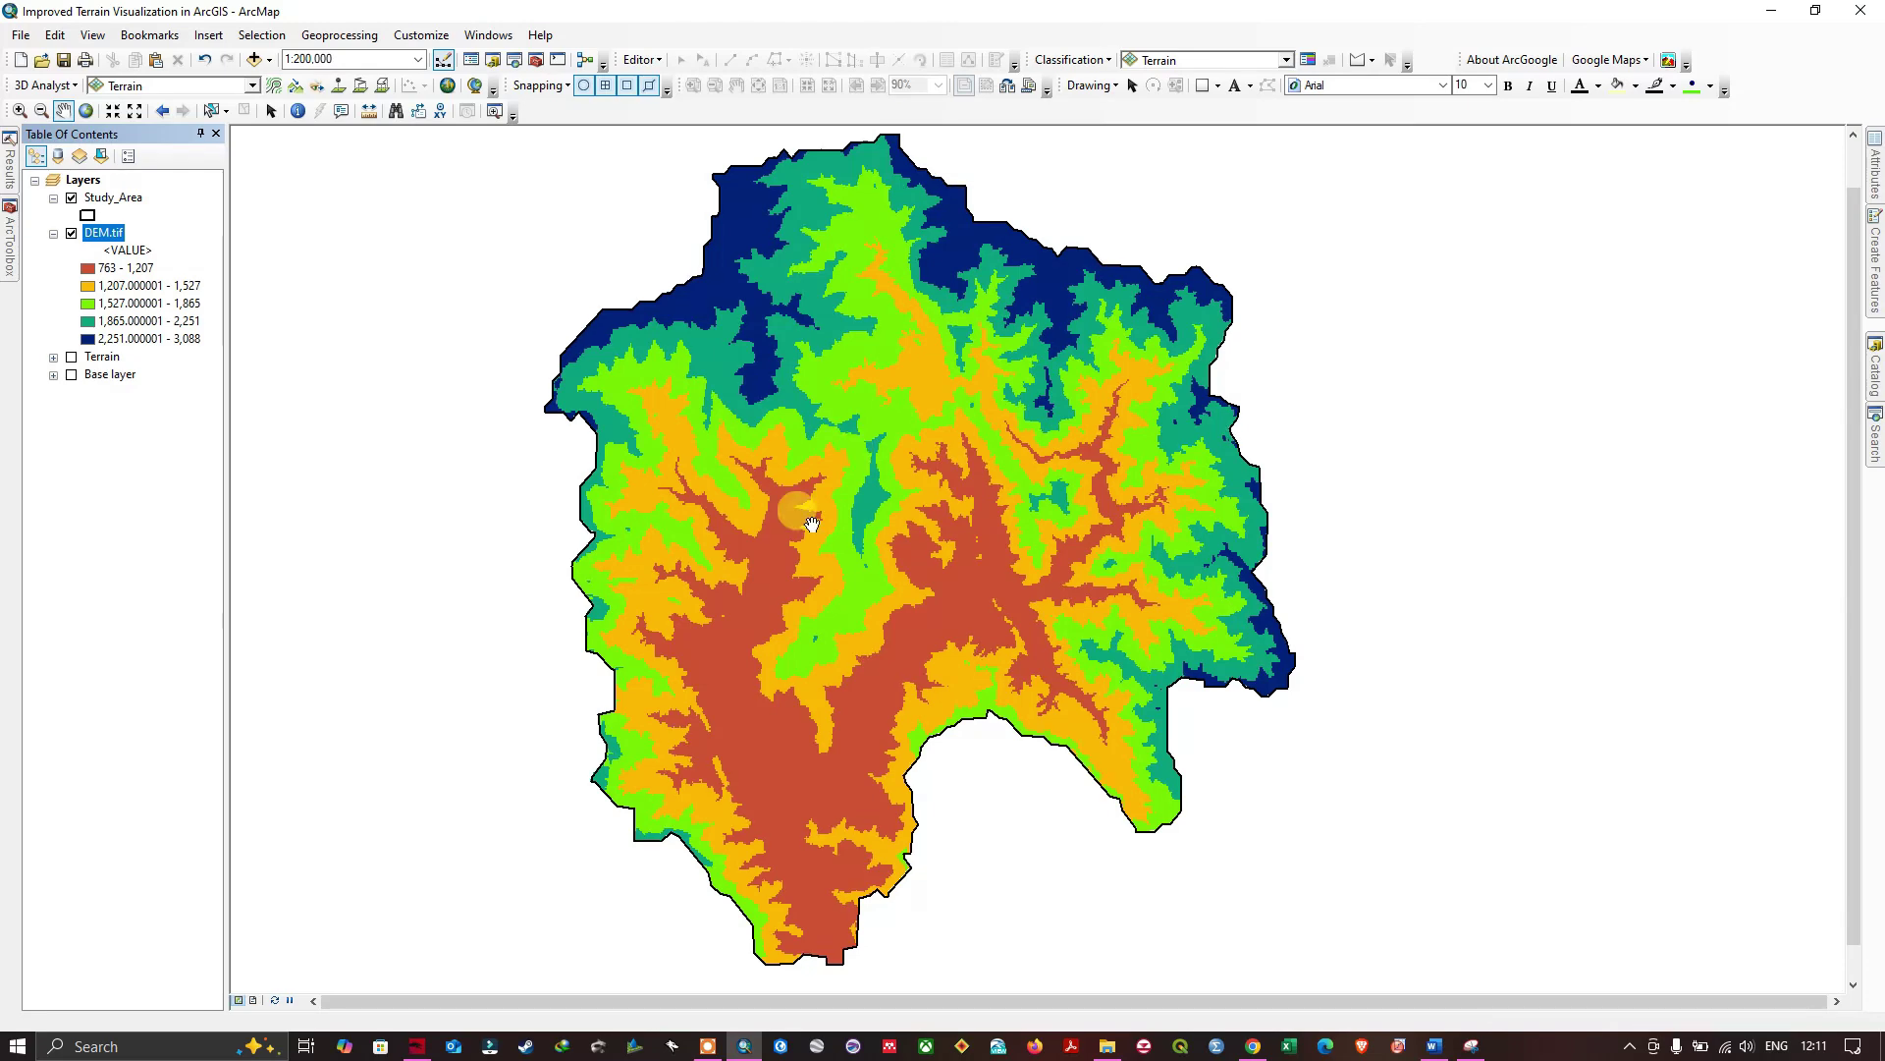
- Zoom in to 1:63,360 to inspect class edges and reopen DEM.tif's Layer Properties
scroll(807, 527, "down", 2)
scroll(807, 528, "up", 5)
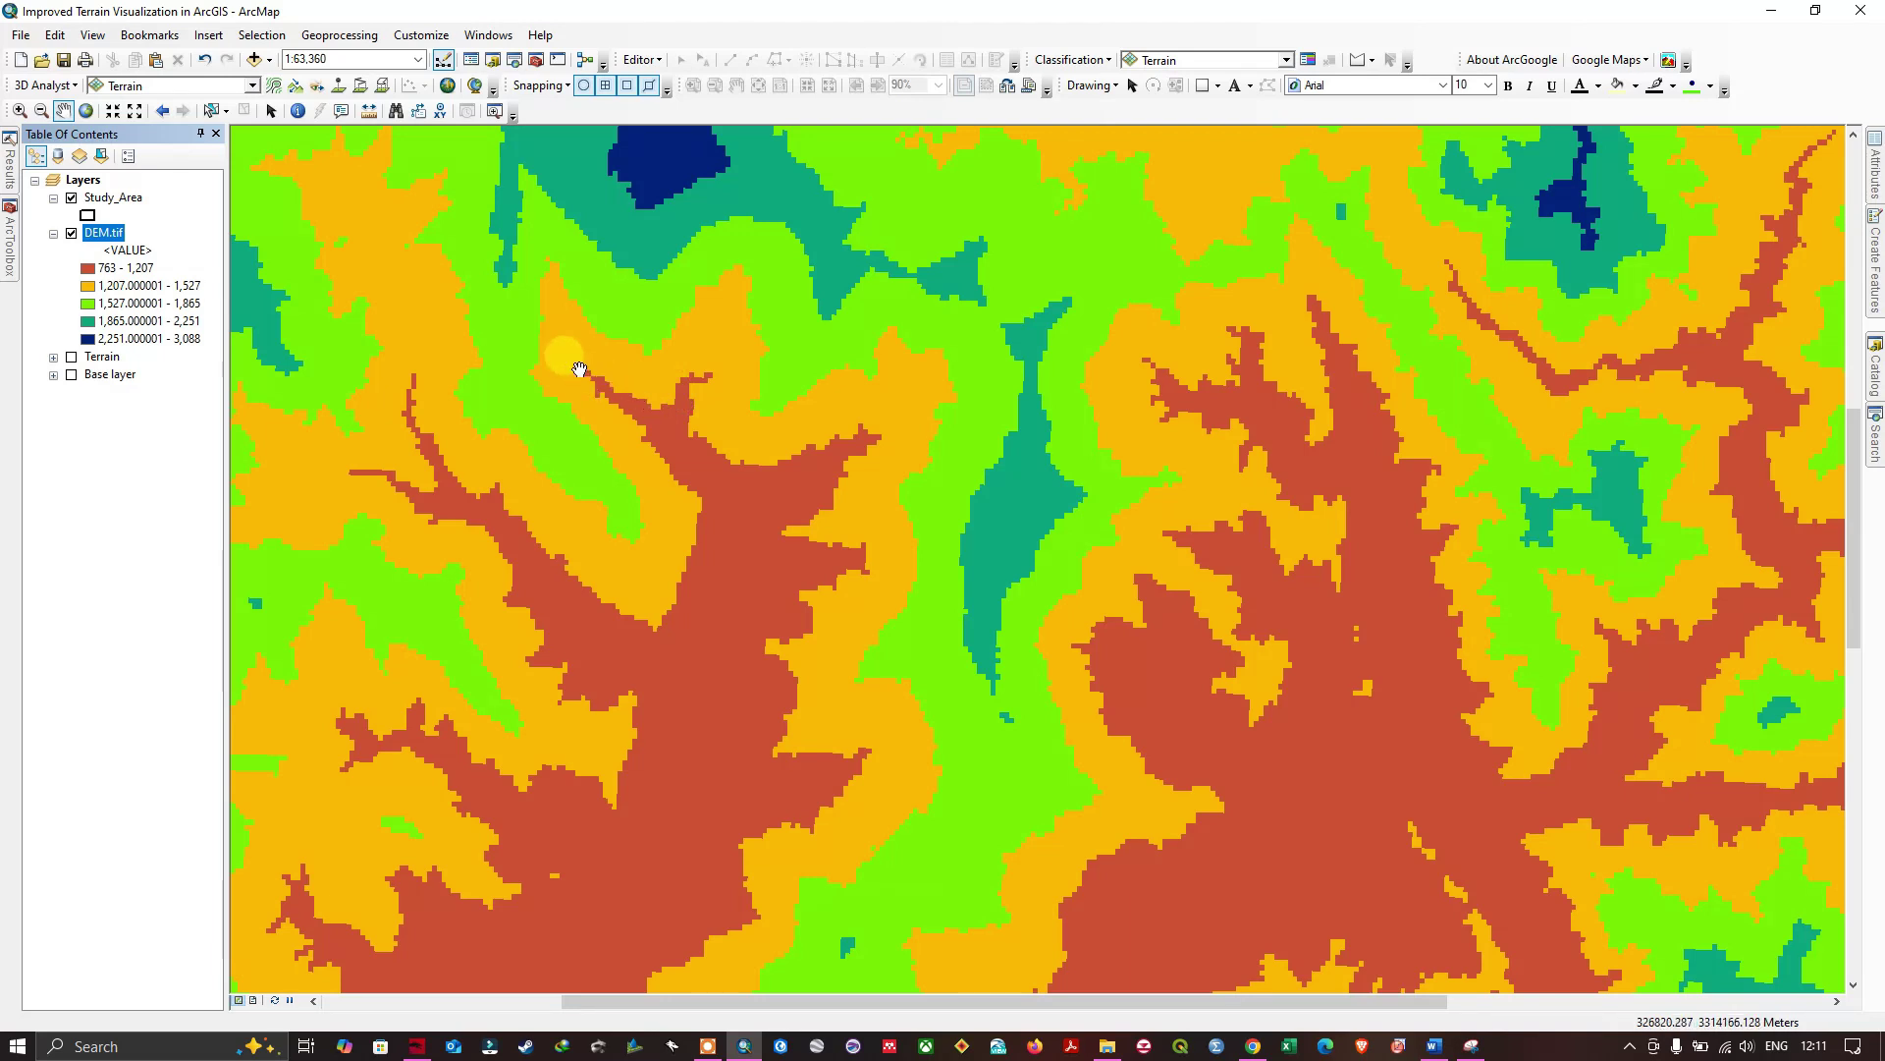
right_click(105, 236)
left_click(252, 518)
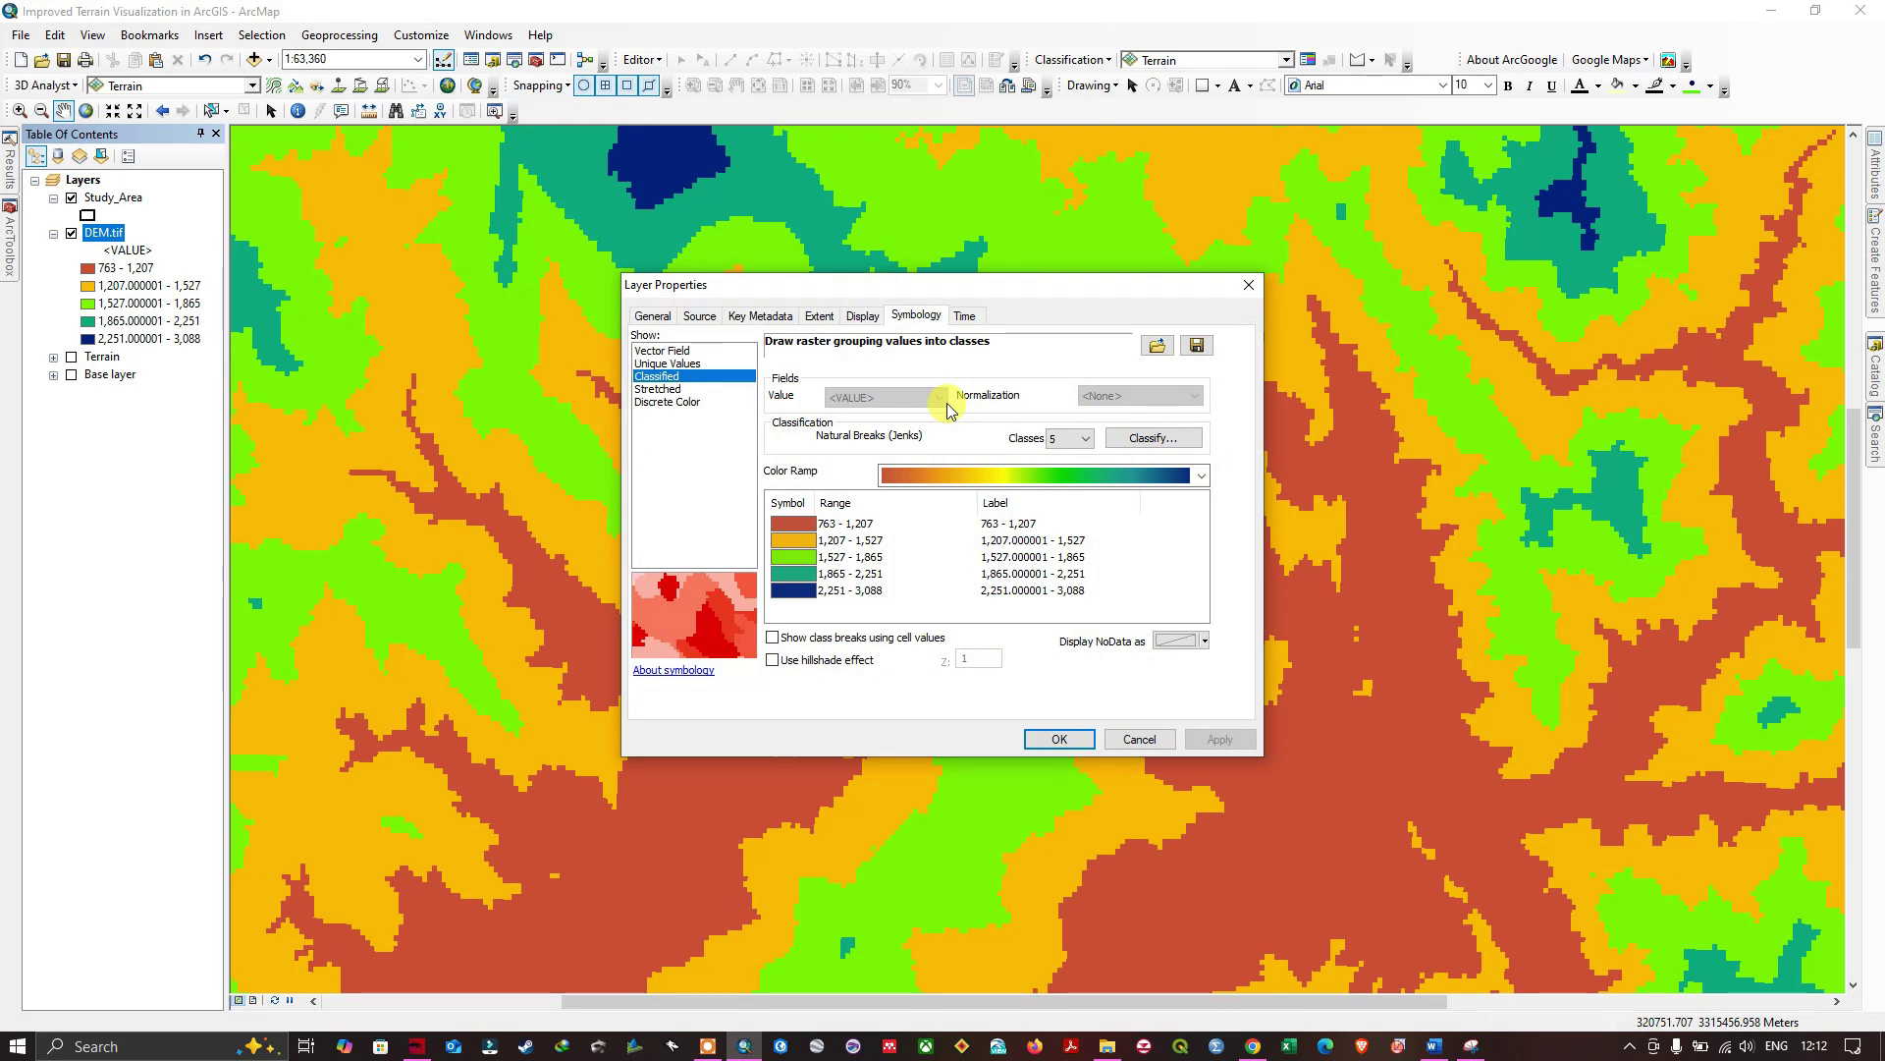
- Set DEM.tif's display resampling to Bilinear Interpolation, then zoom out to 1:200,000
left_click(866, 322)
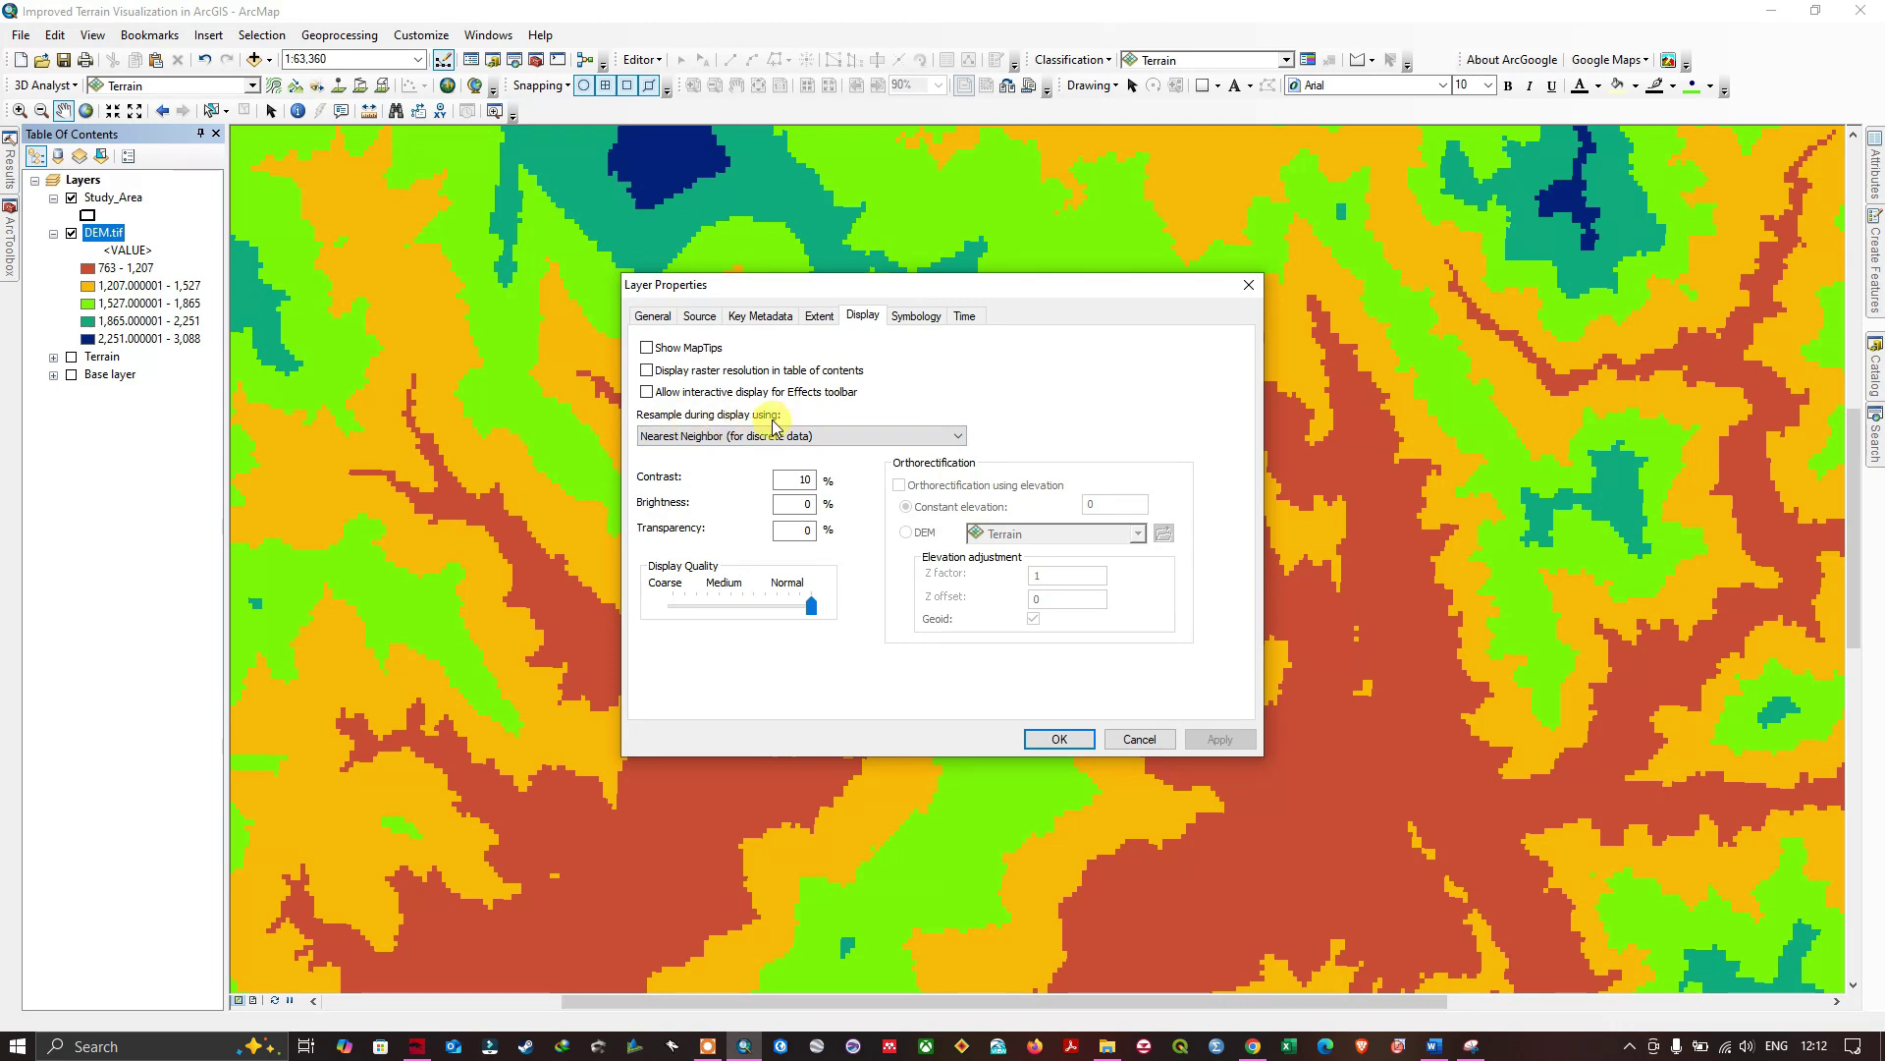
left_click(902, 437)
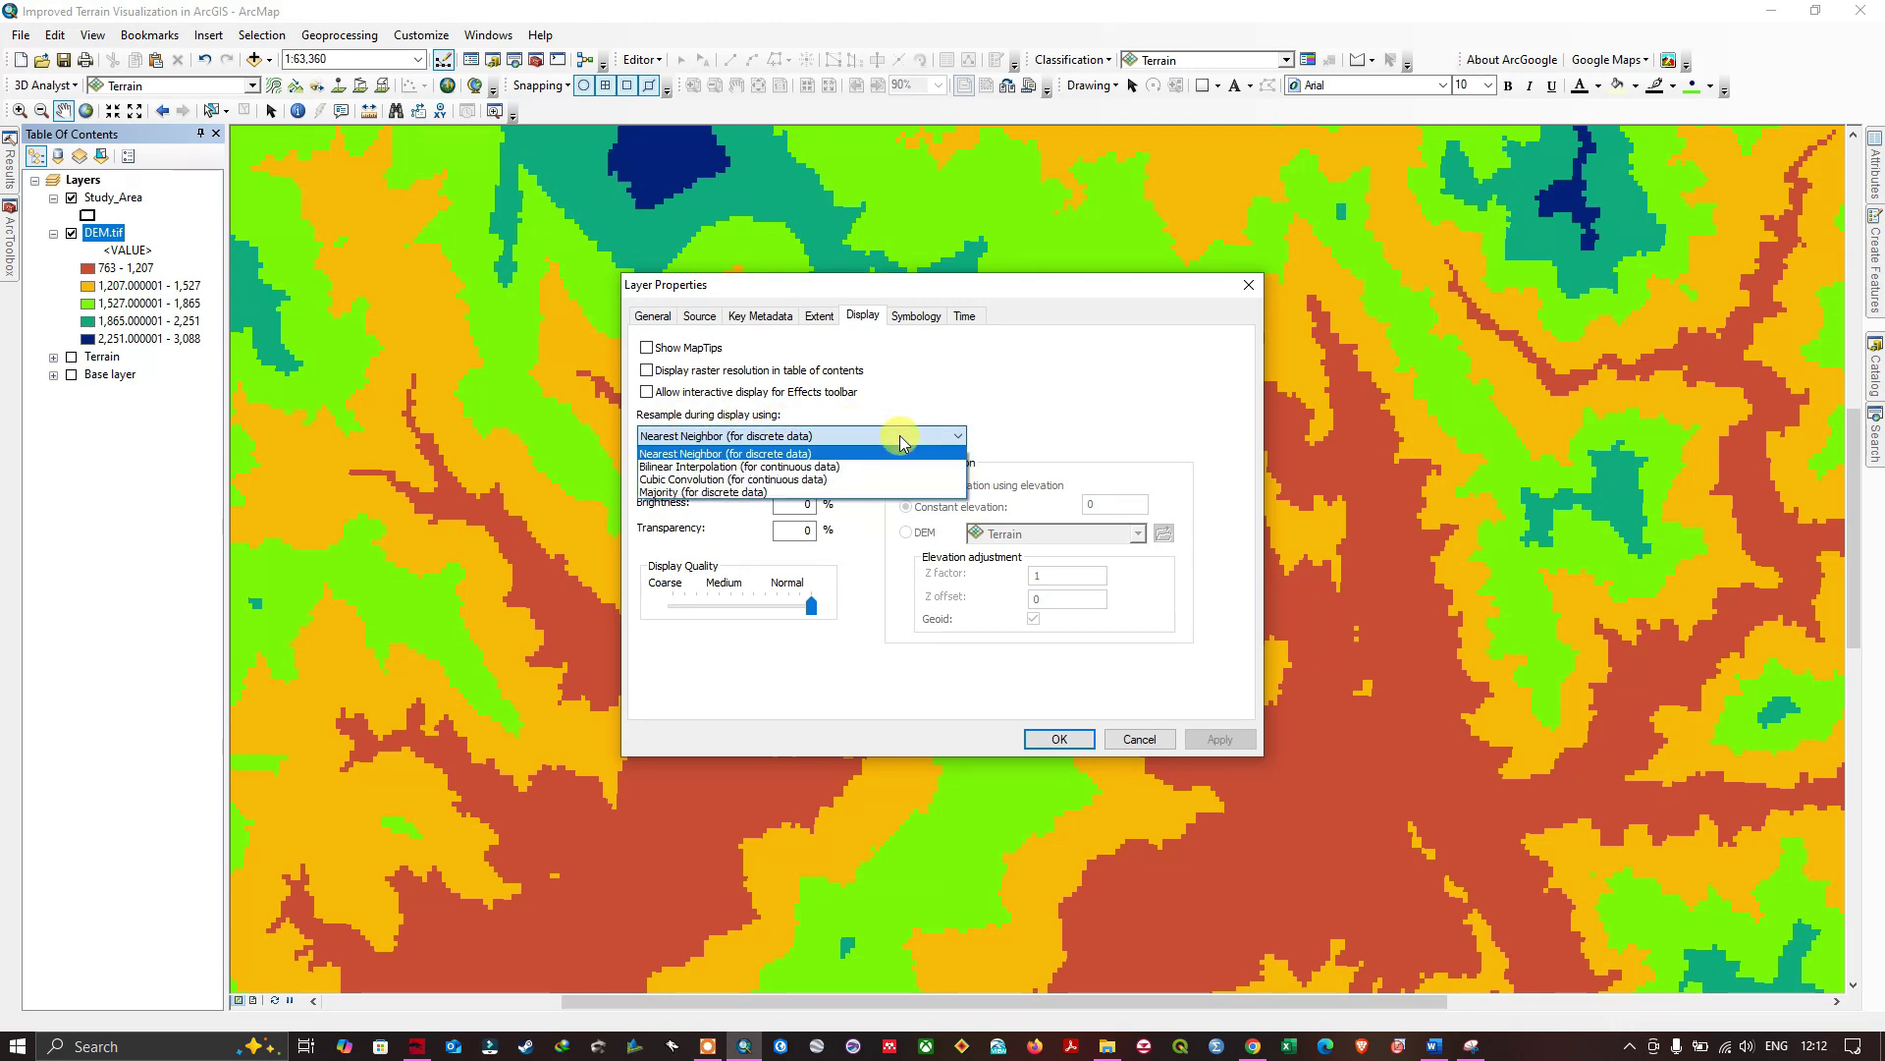
left_click(722, 468)
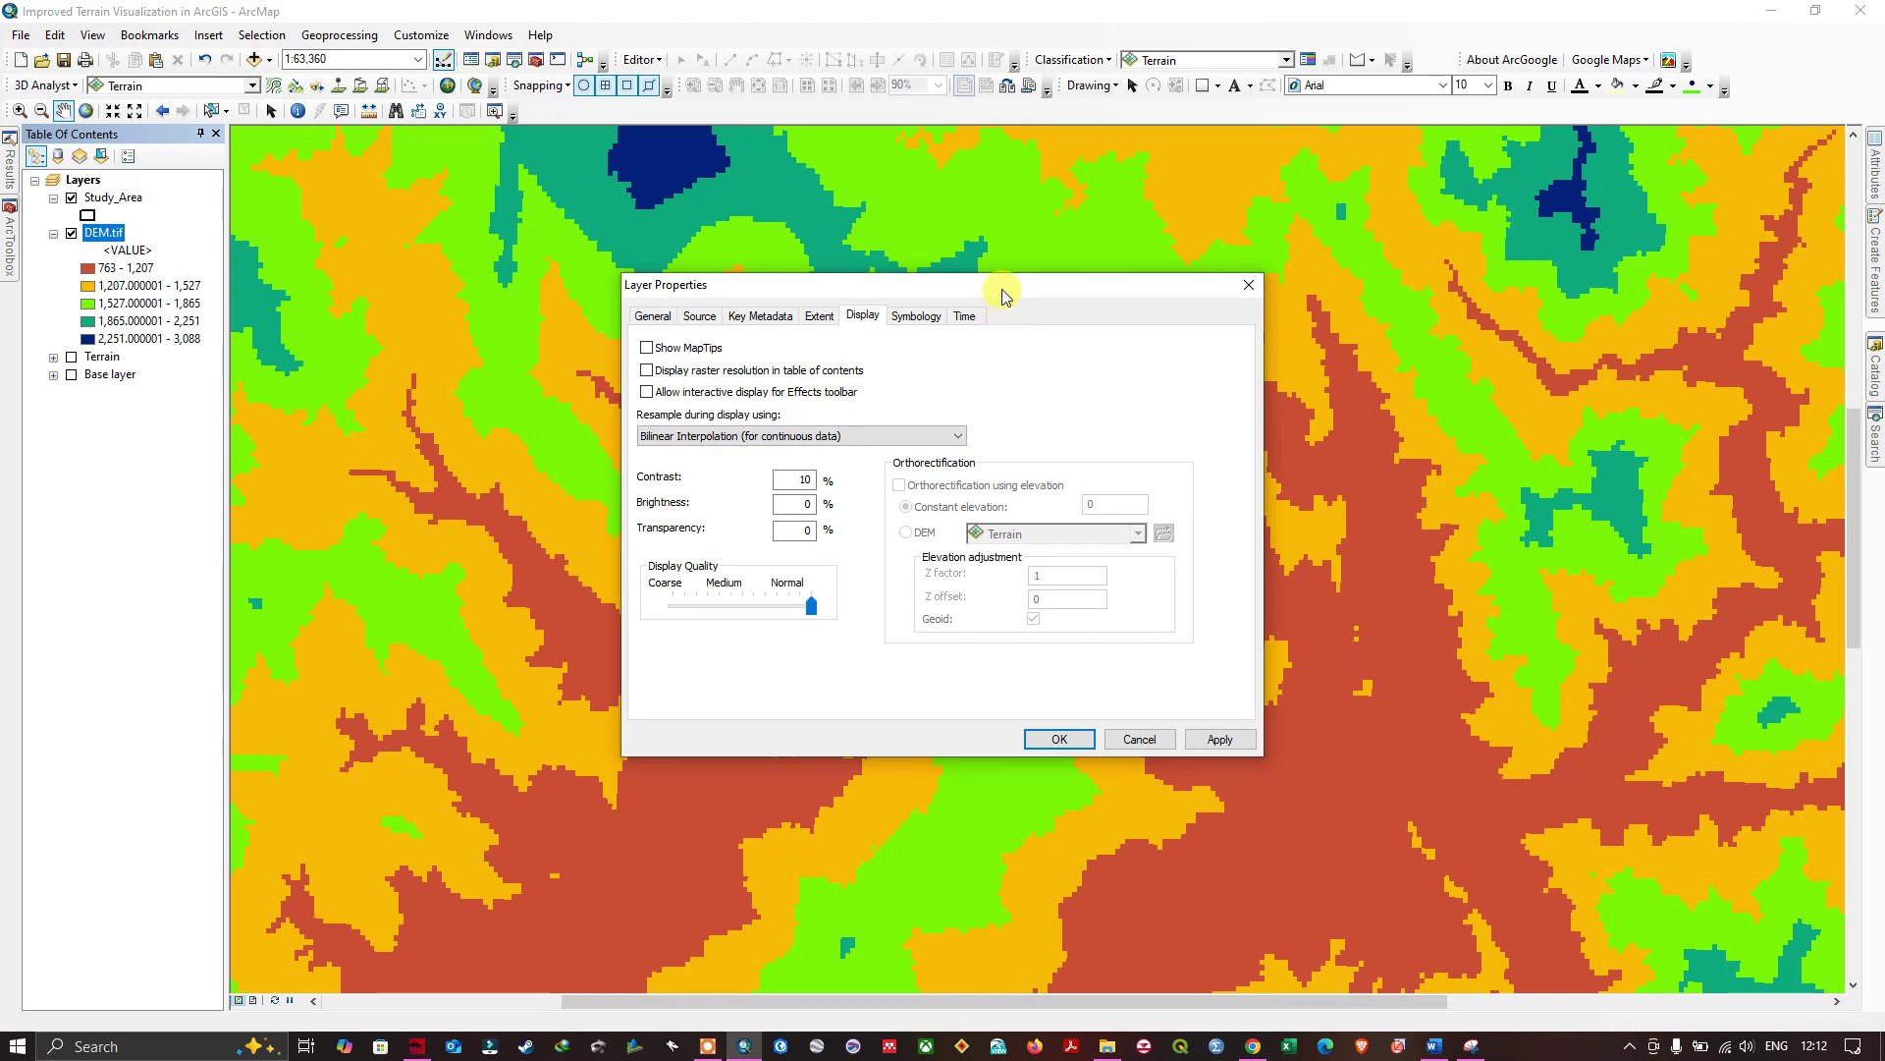
left_click_drag(1039, 290, 1338, 269)
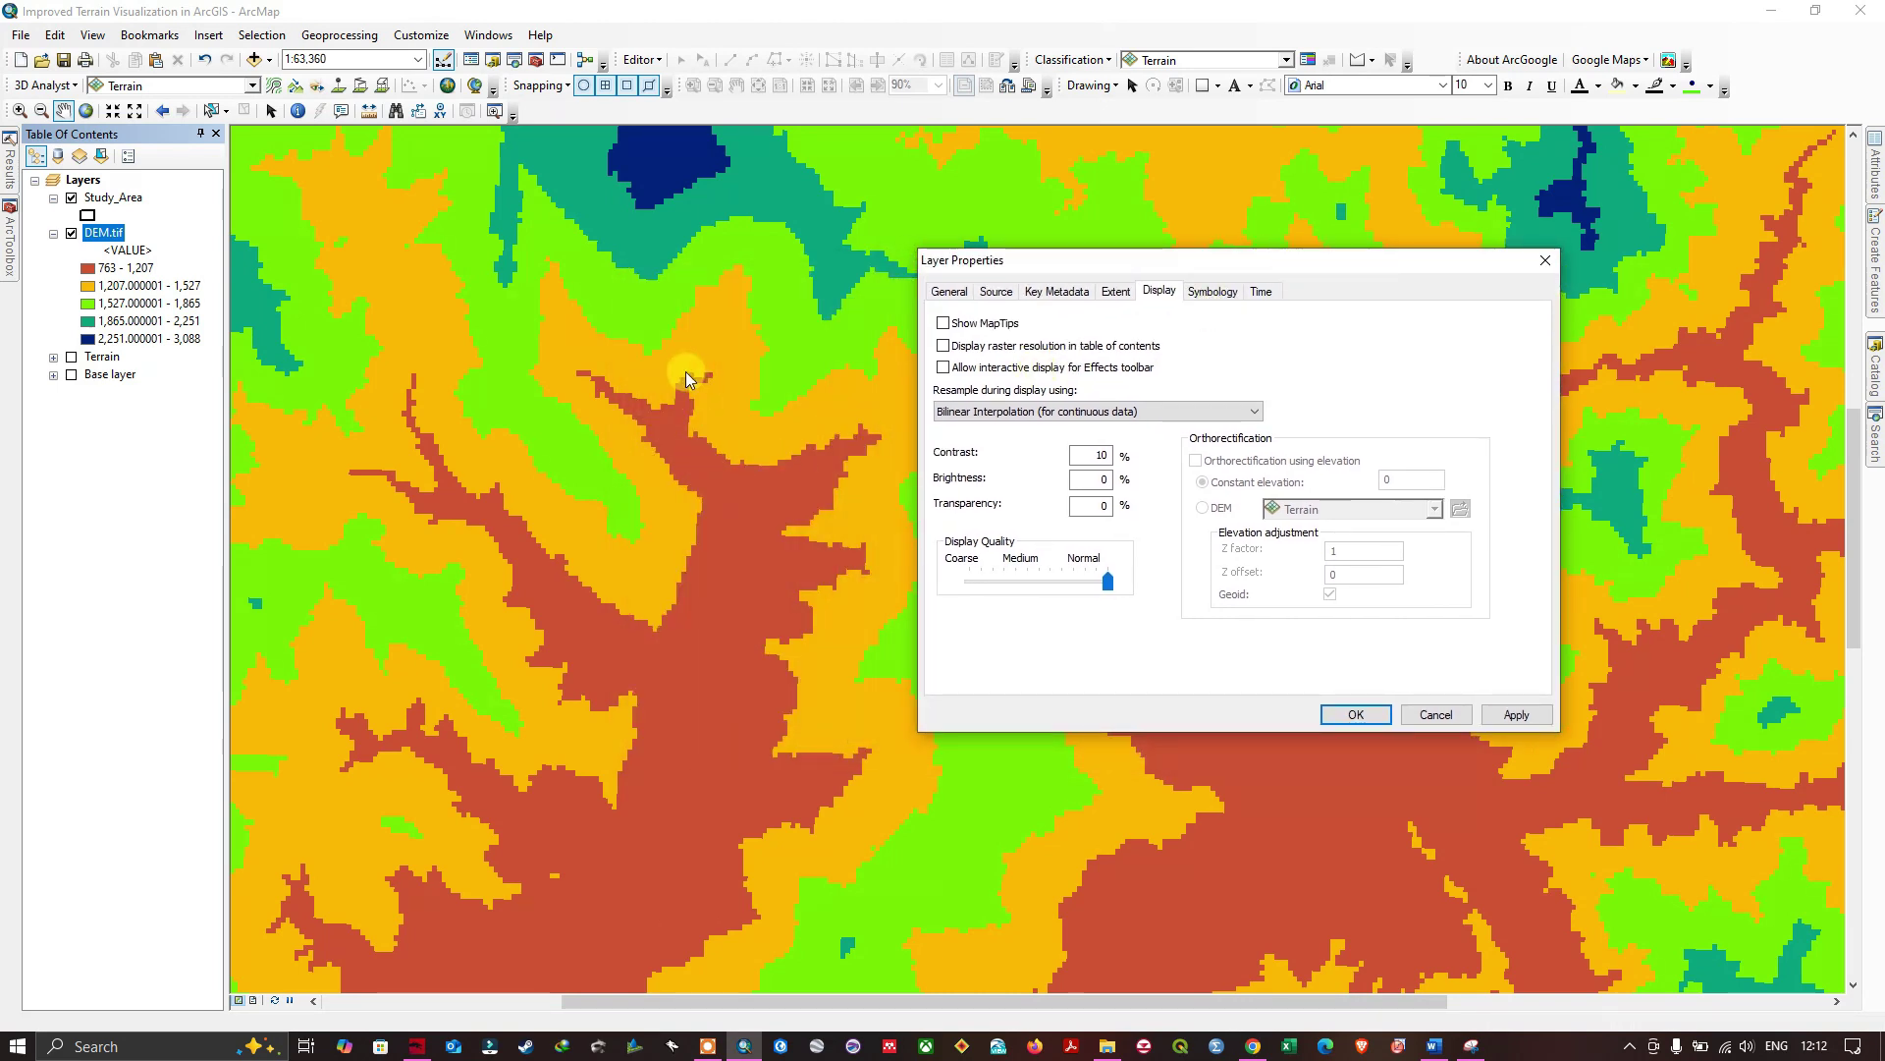
left_click(1514, 714)
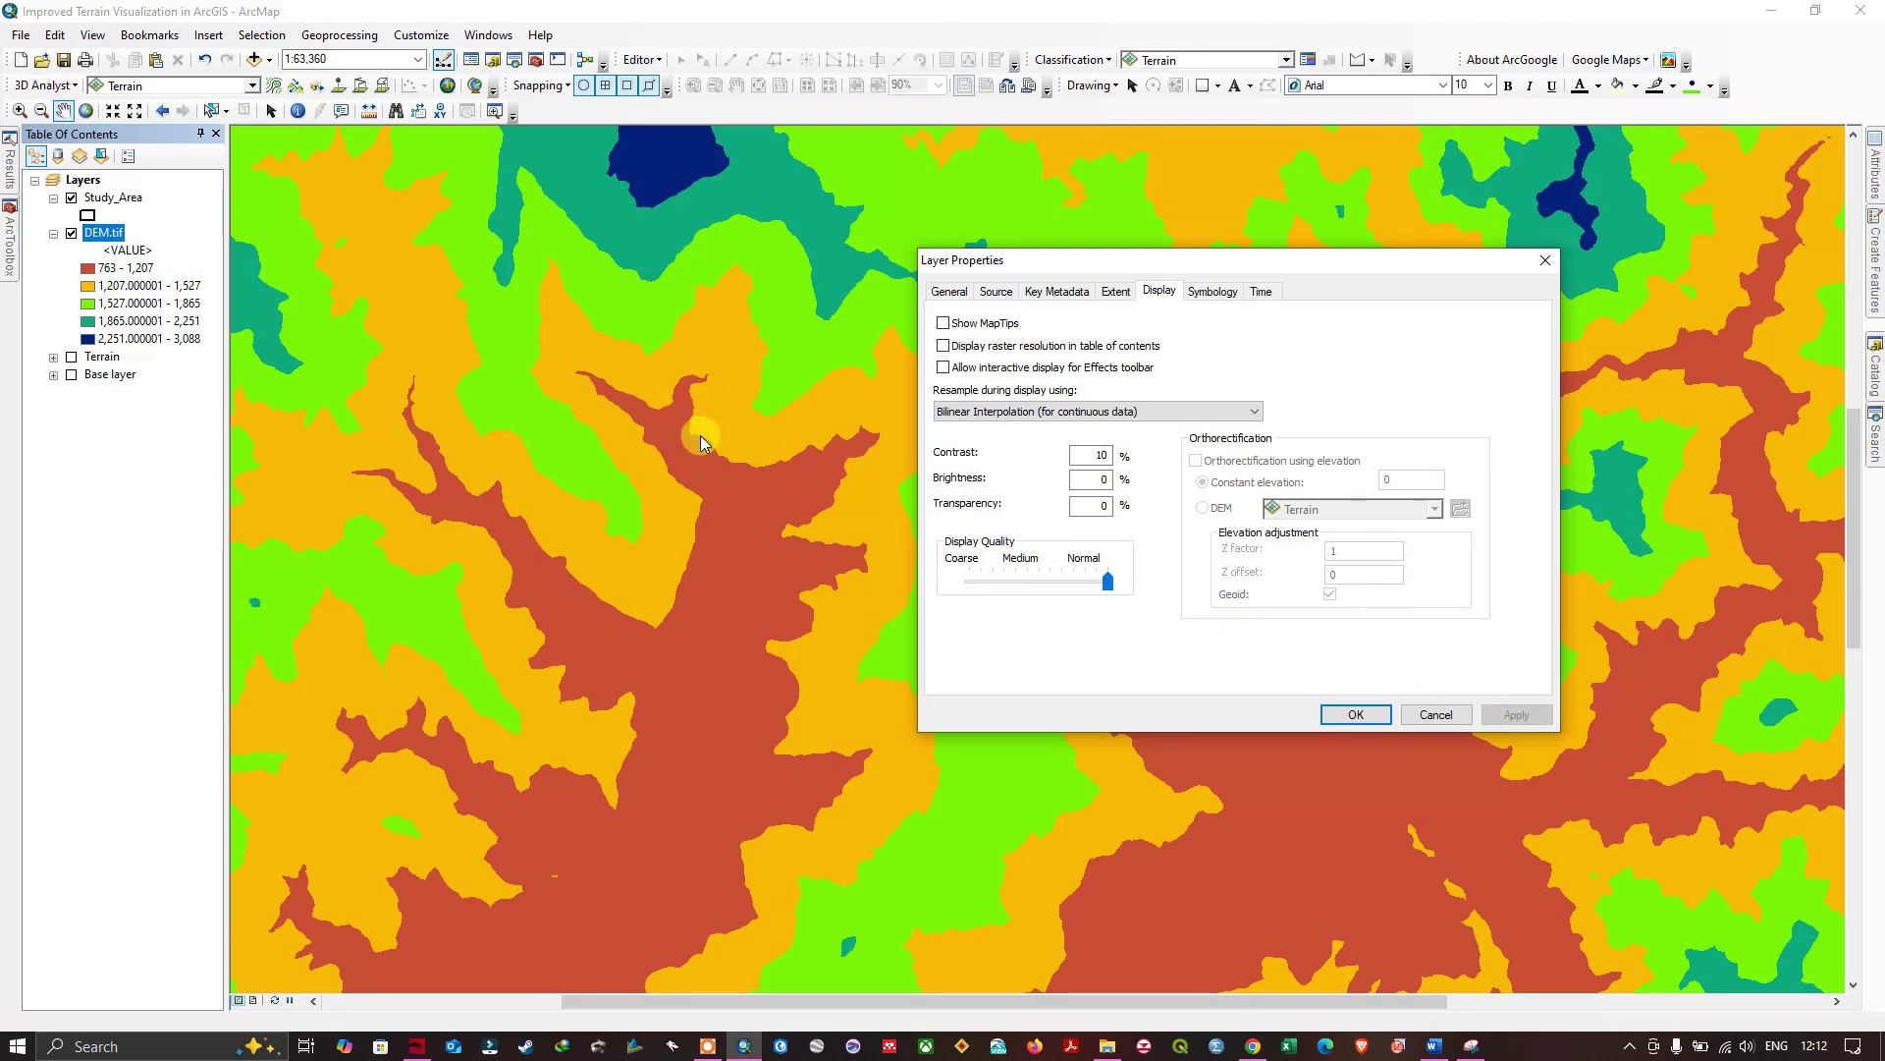
left_click(1356, 716)
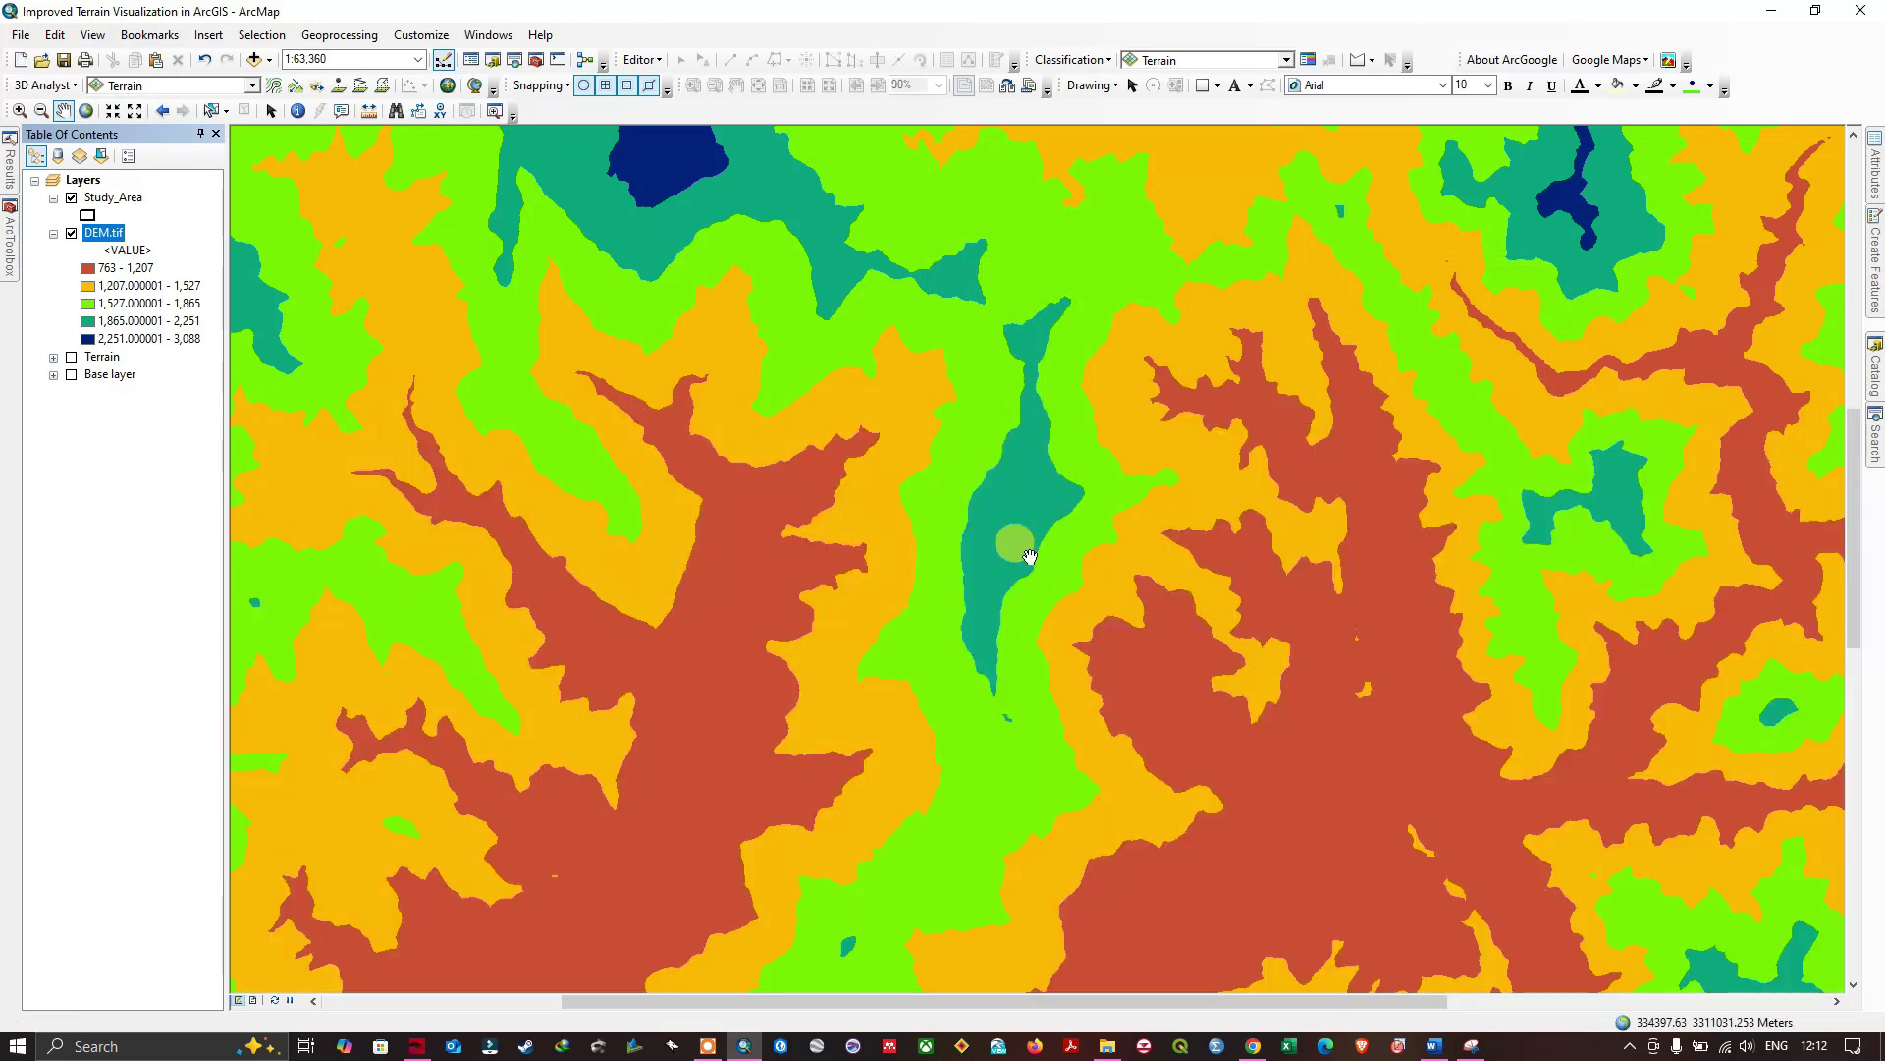
scroll(944, 517, "down", 5)
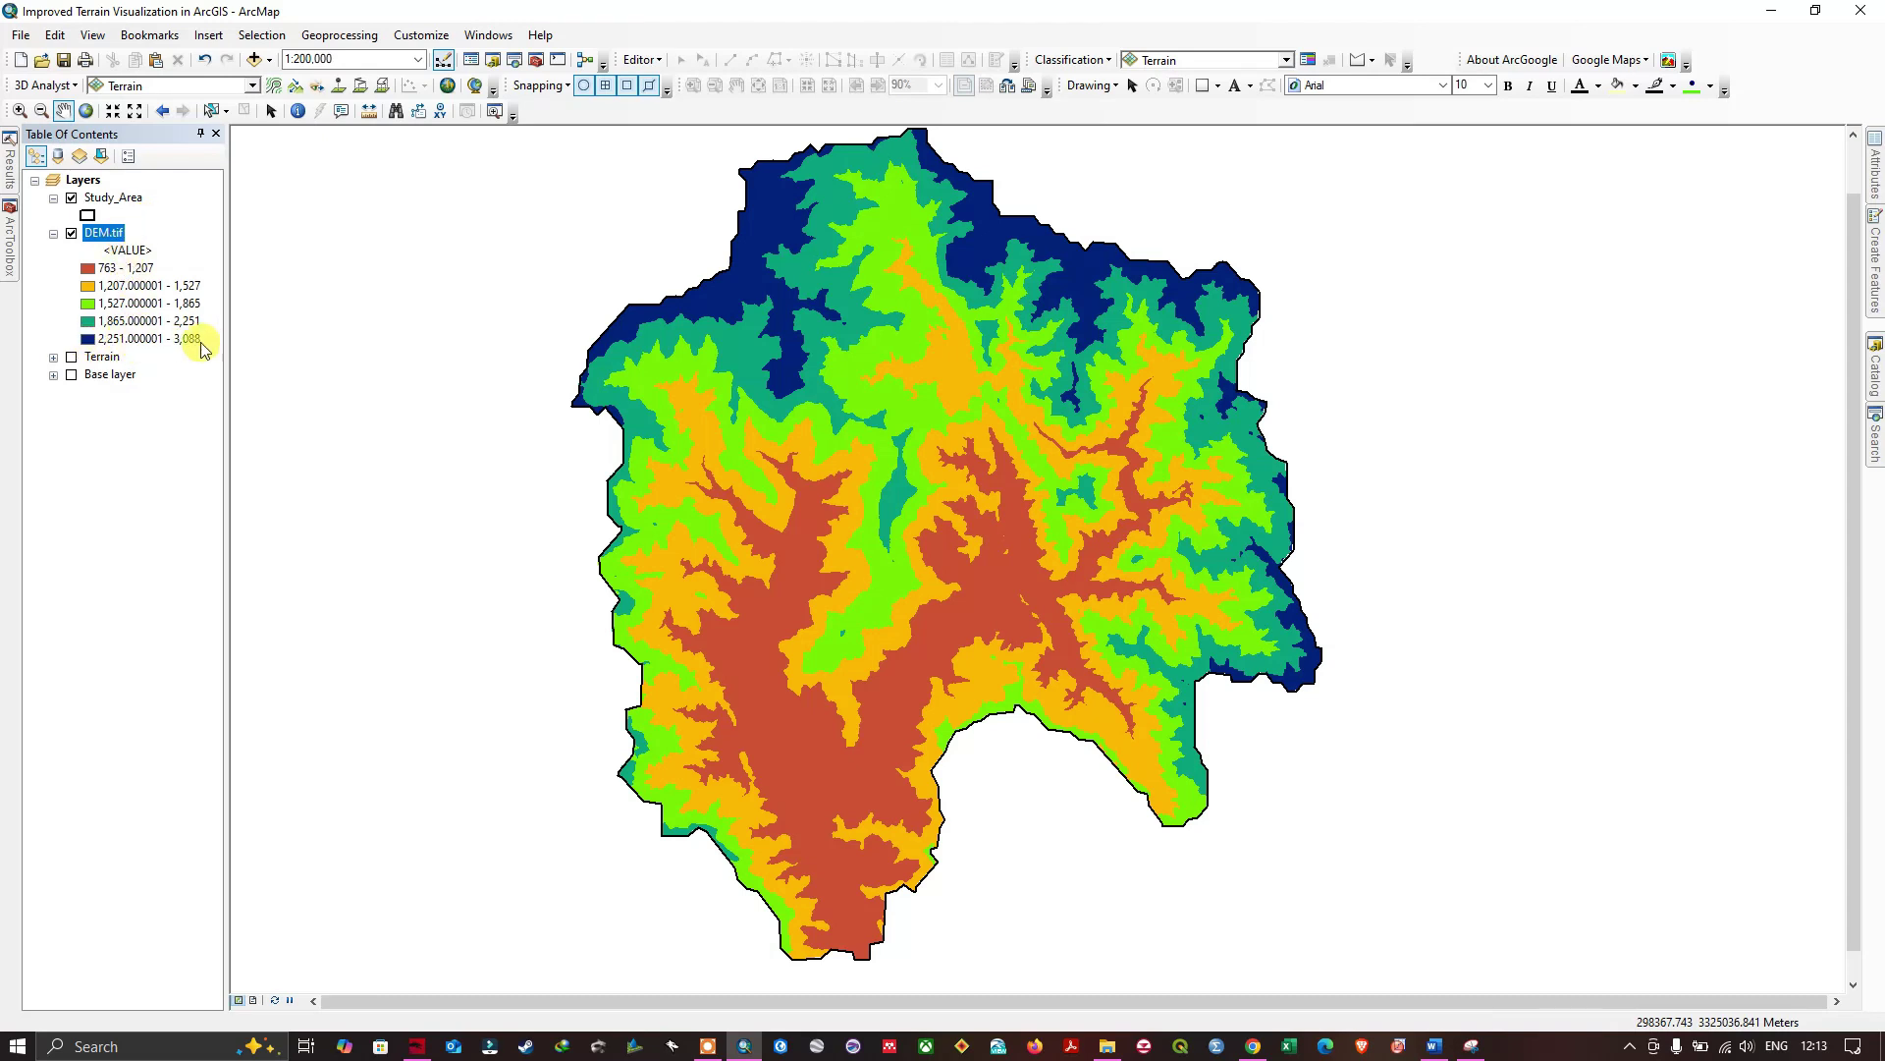
- Colour DEM.tif's highest elevation class Mars Red and expand its five-class legend
right_click(89, 341)
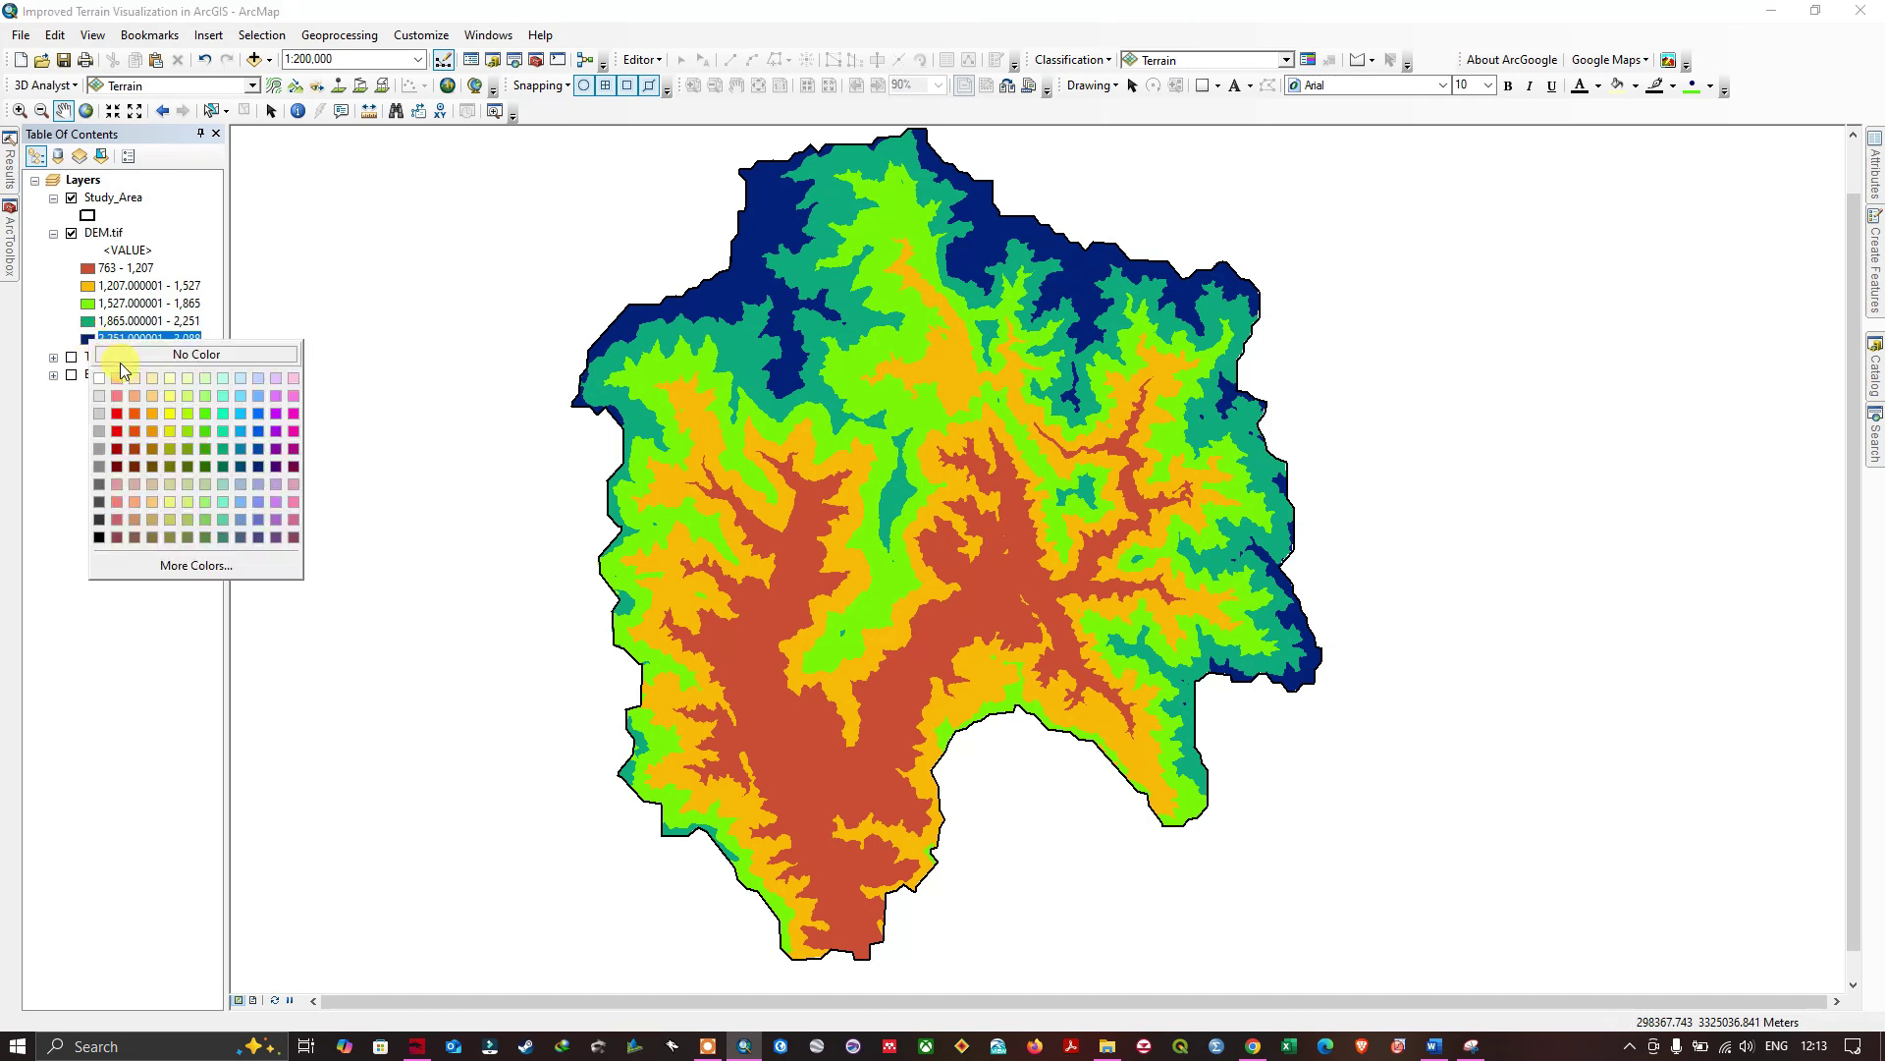
left_click(119, 415)
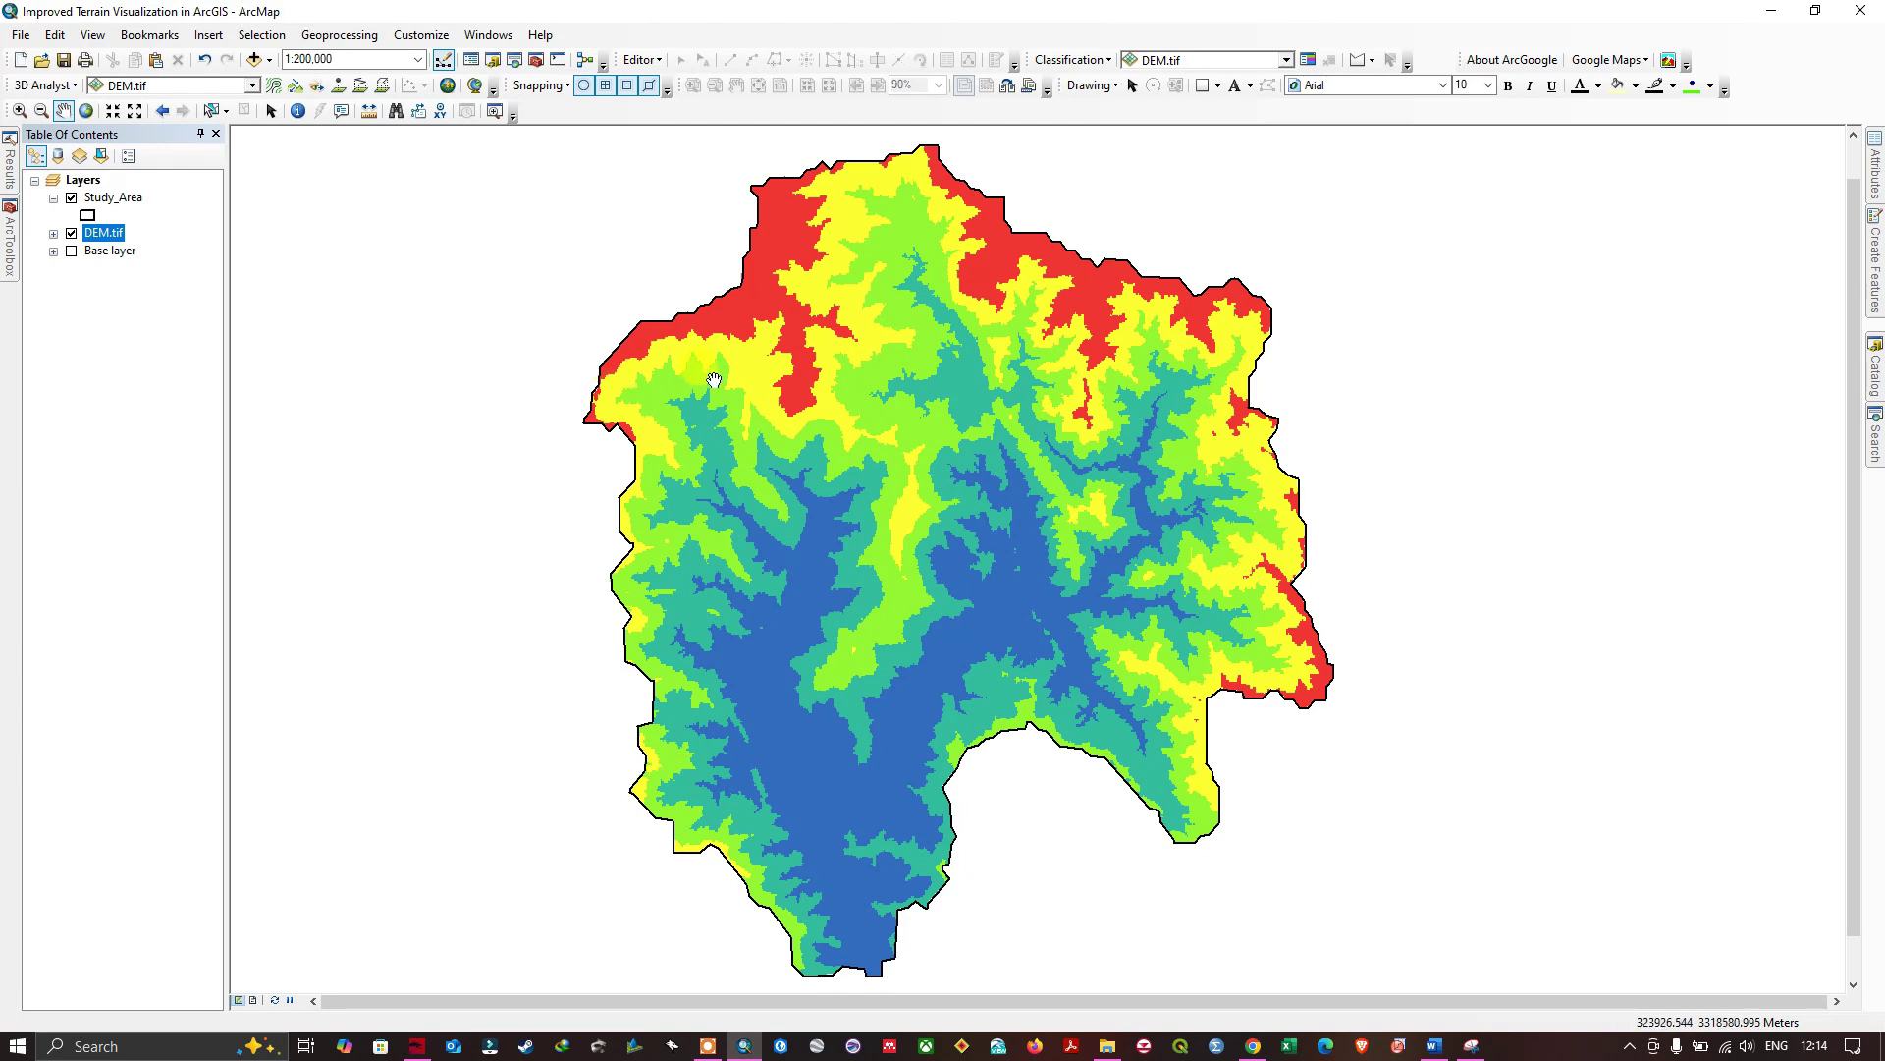
left_click(53, 233)
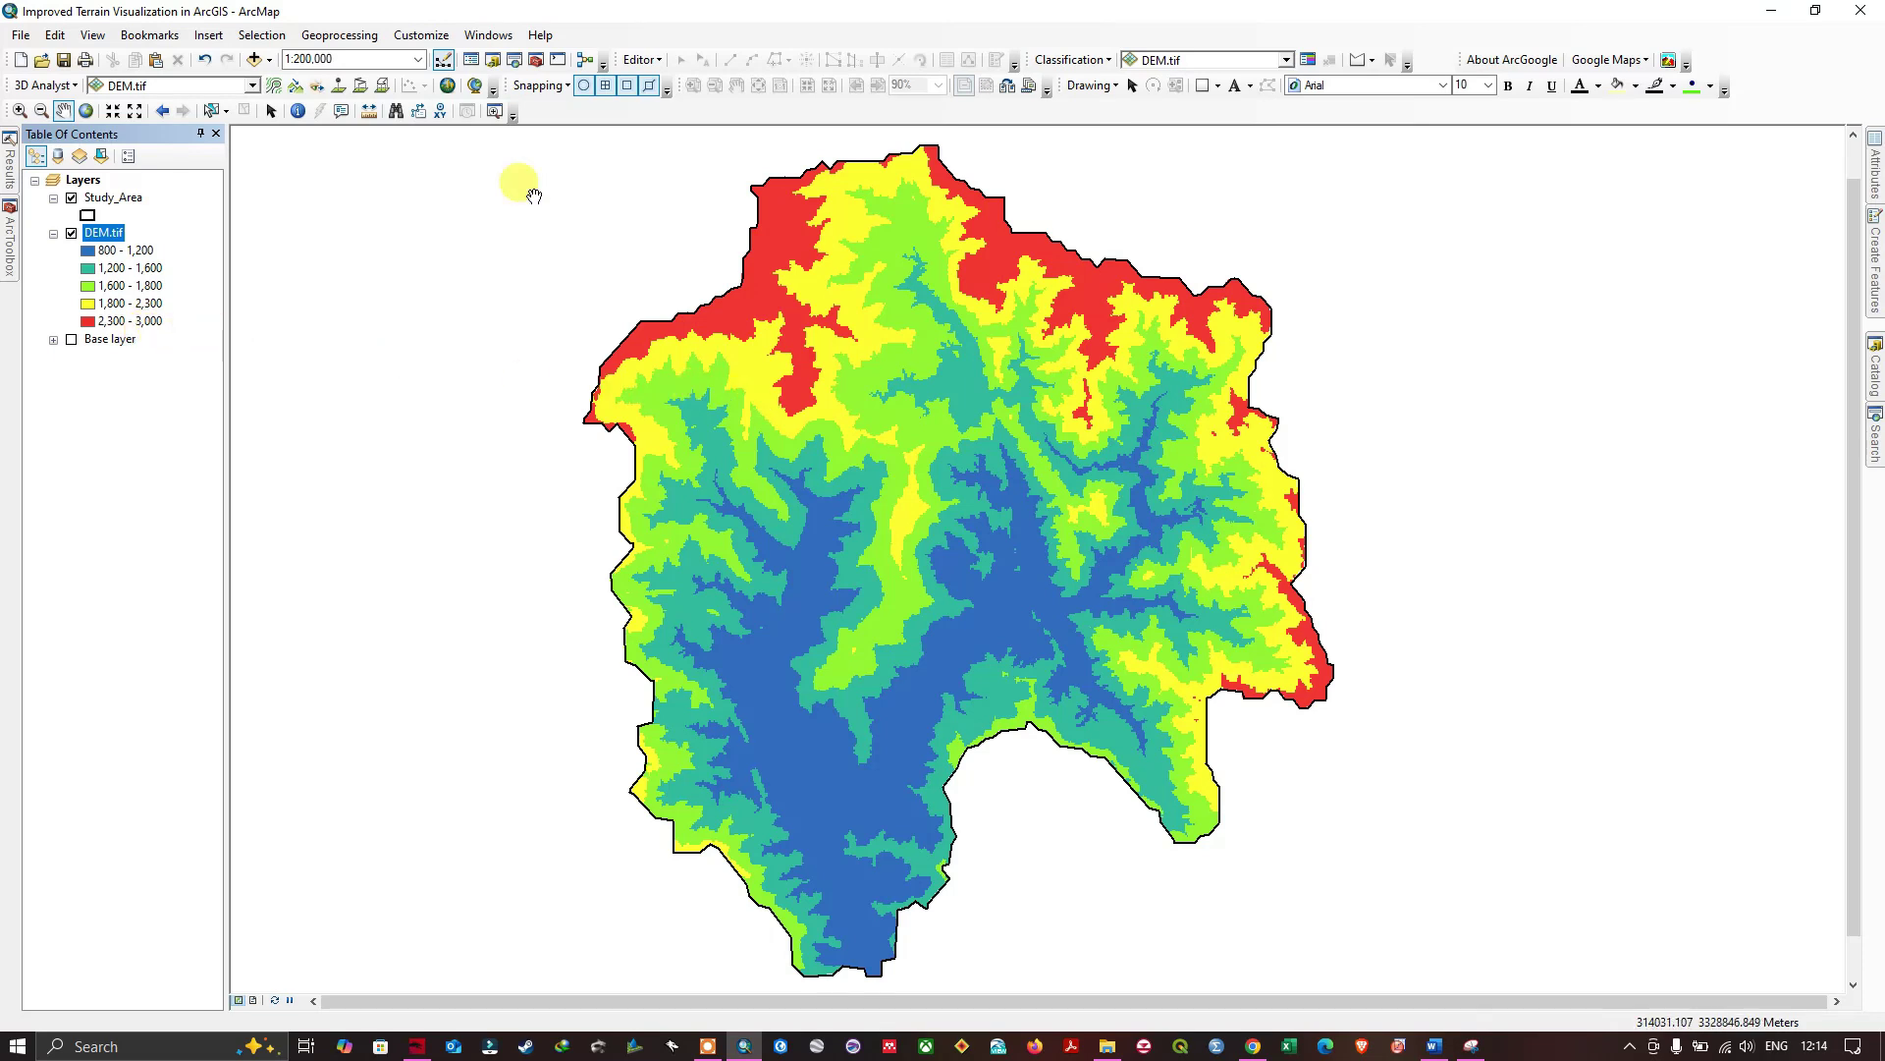
- Search for 'hillshade' and launch the Hillshade (Spatial Analyst) tool
left_click(517, 61)
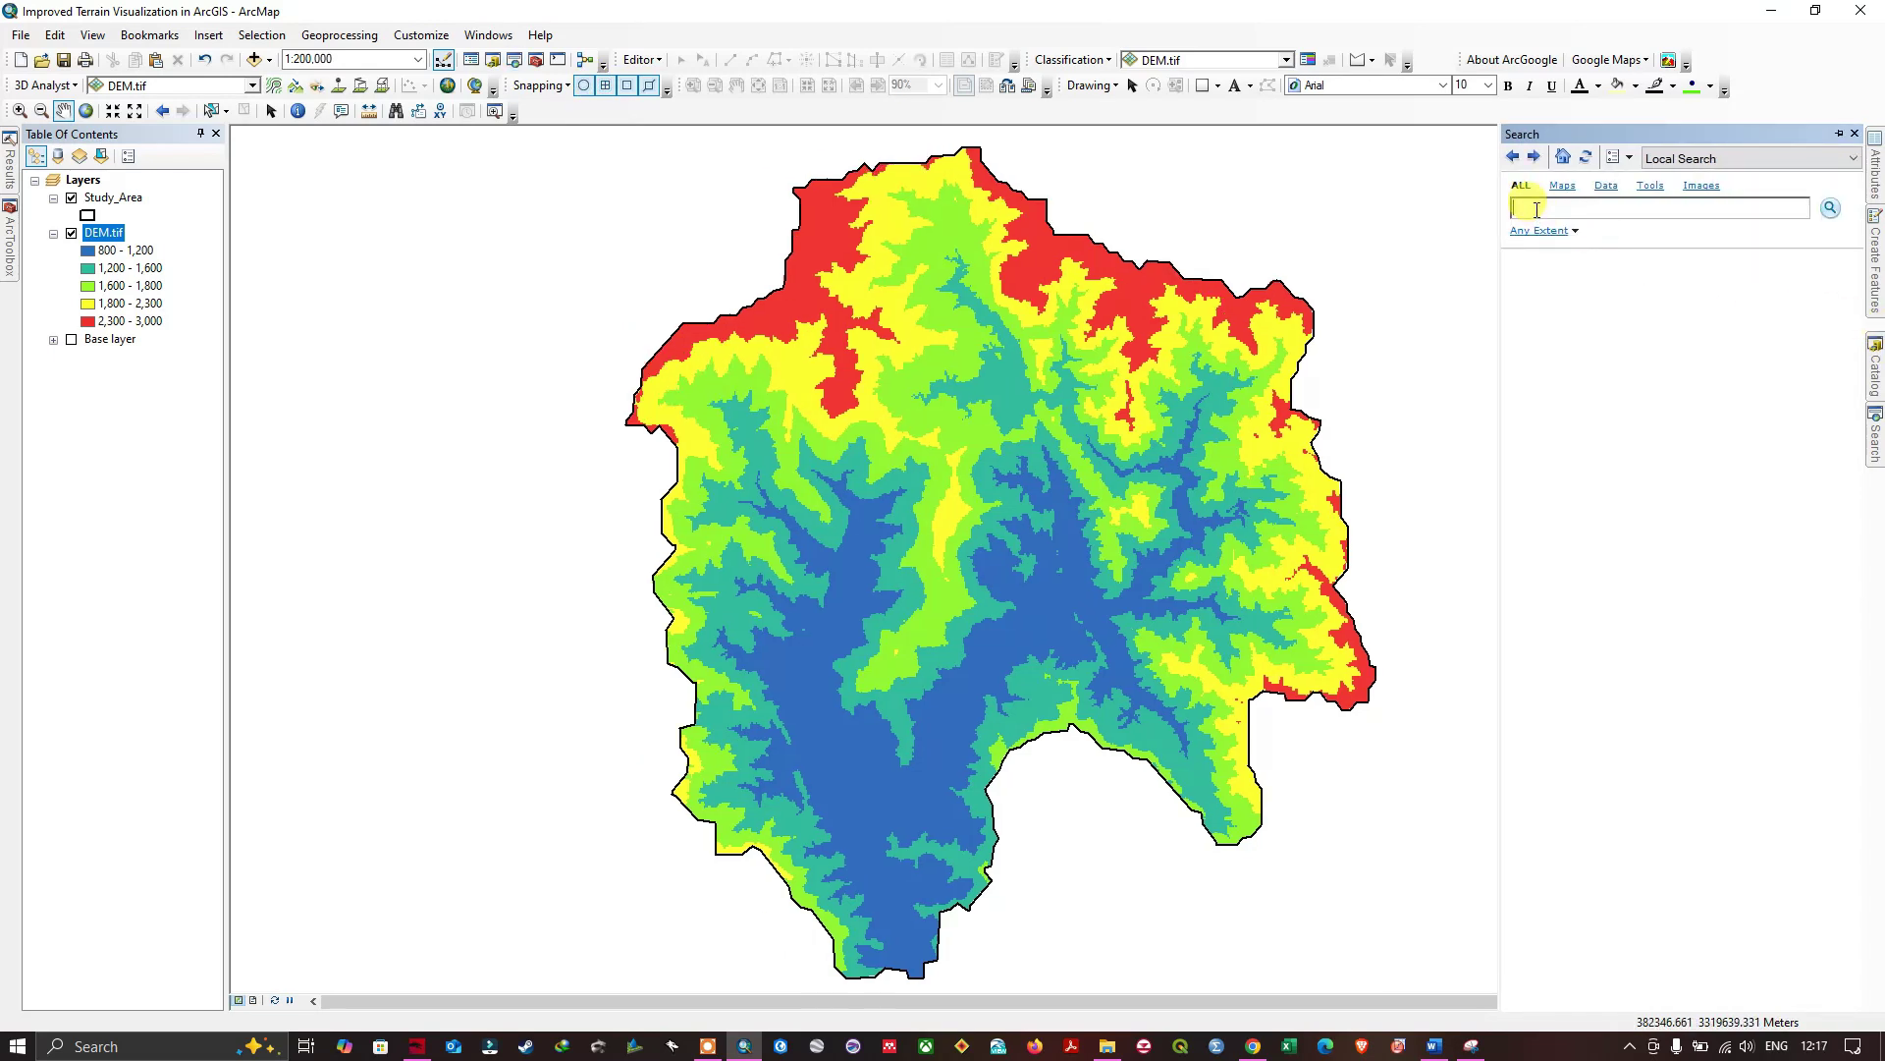
type("hillshade")
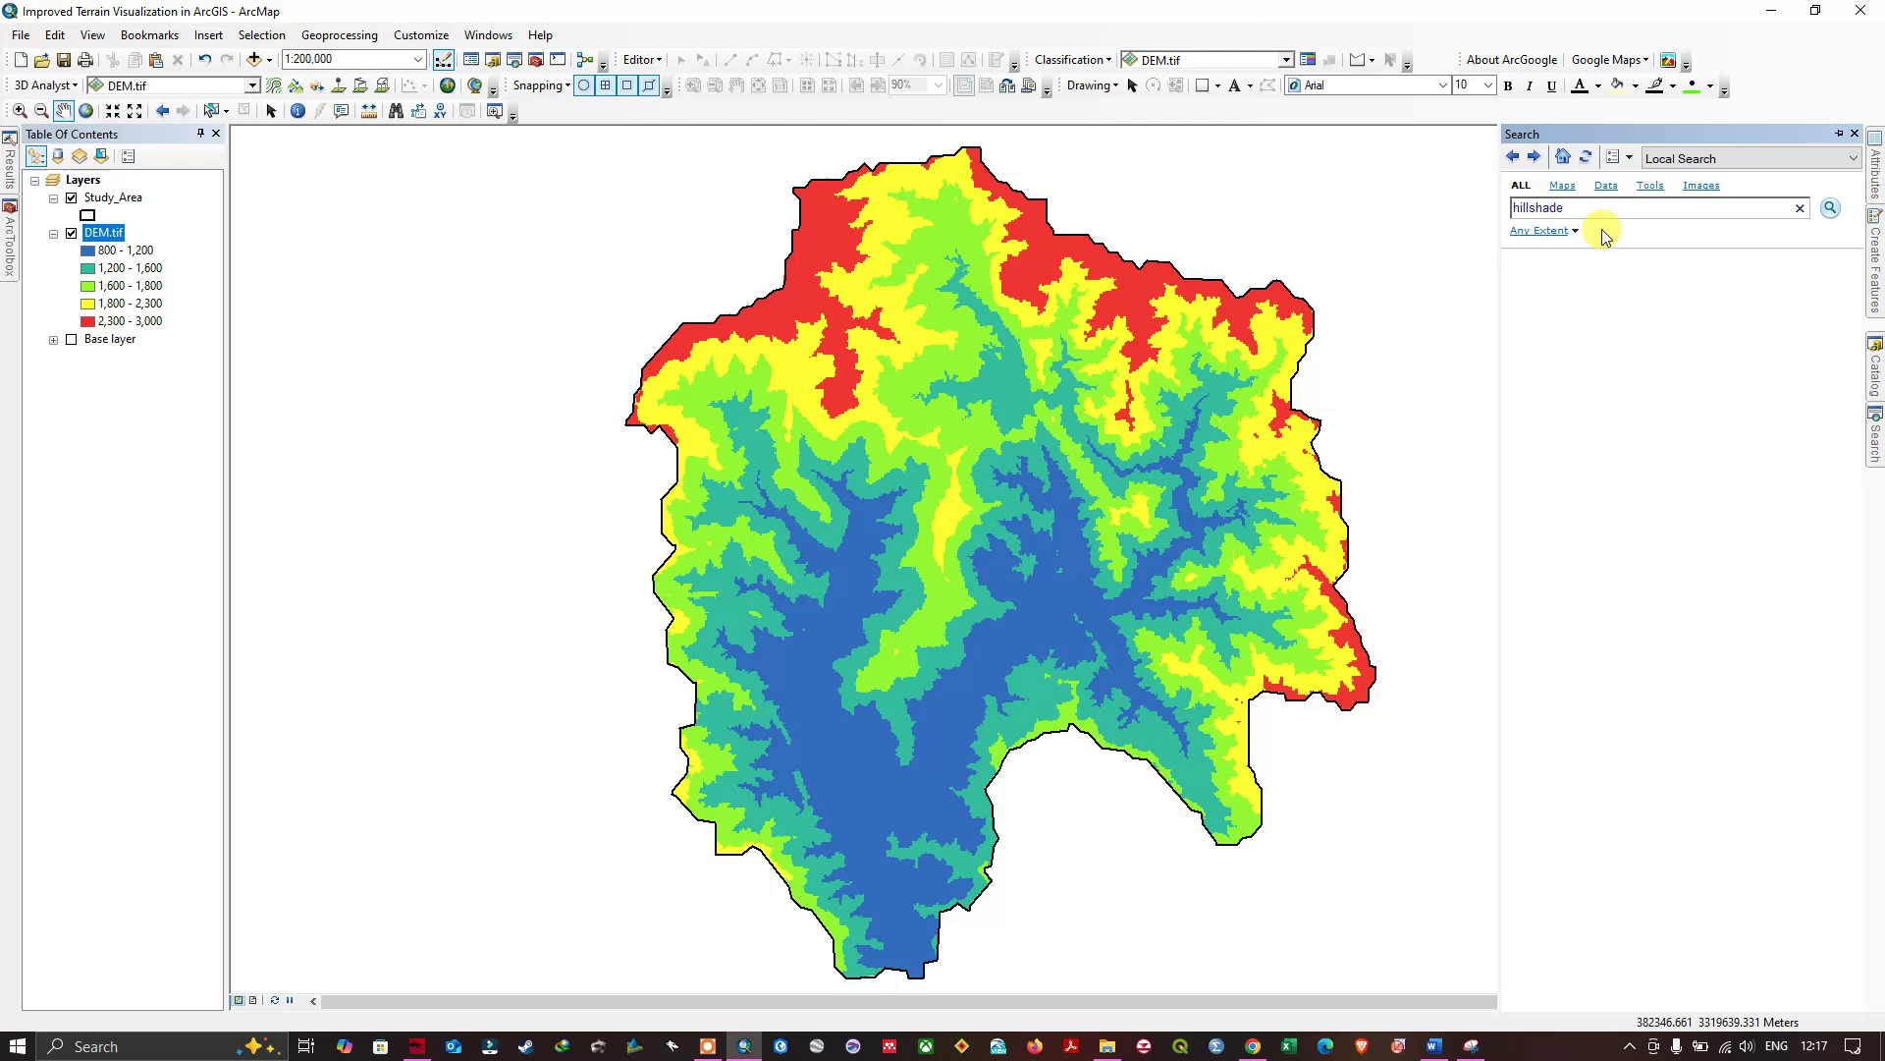
left_click(1830, 211)
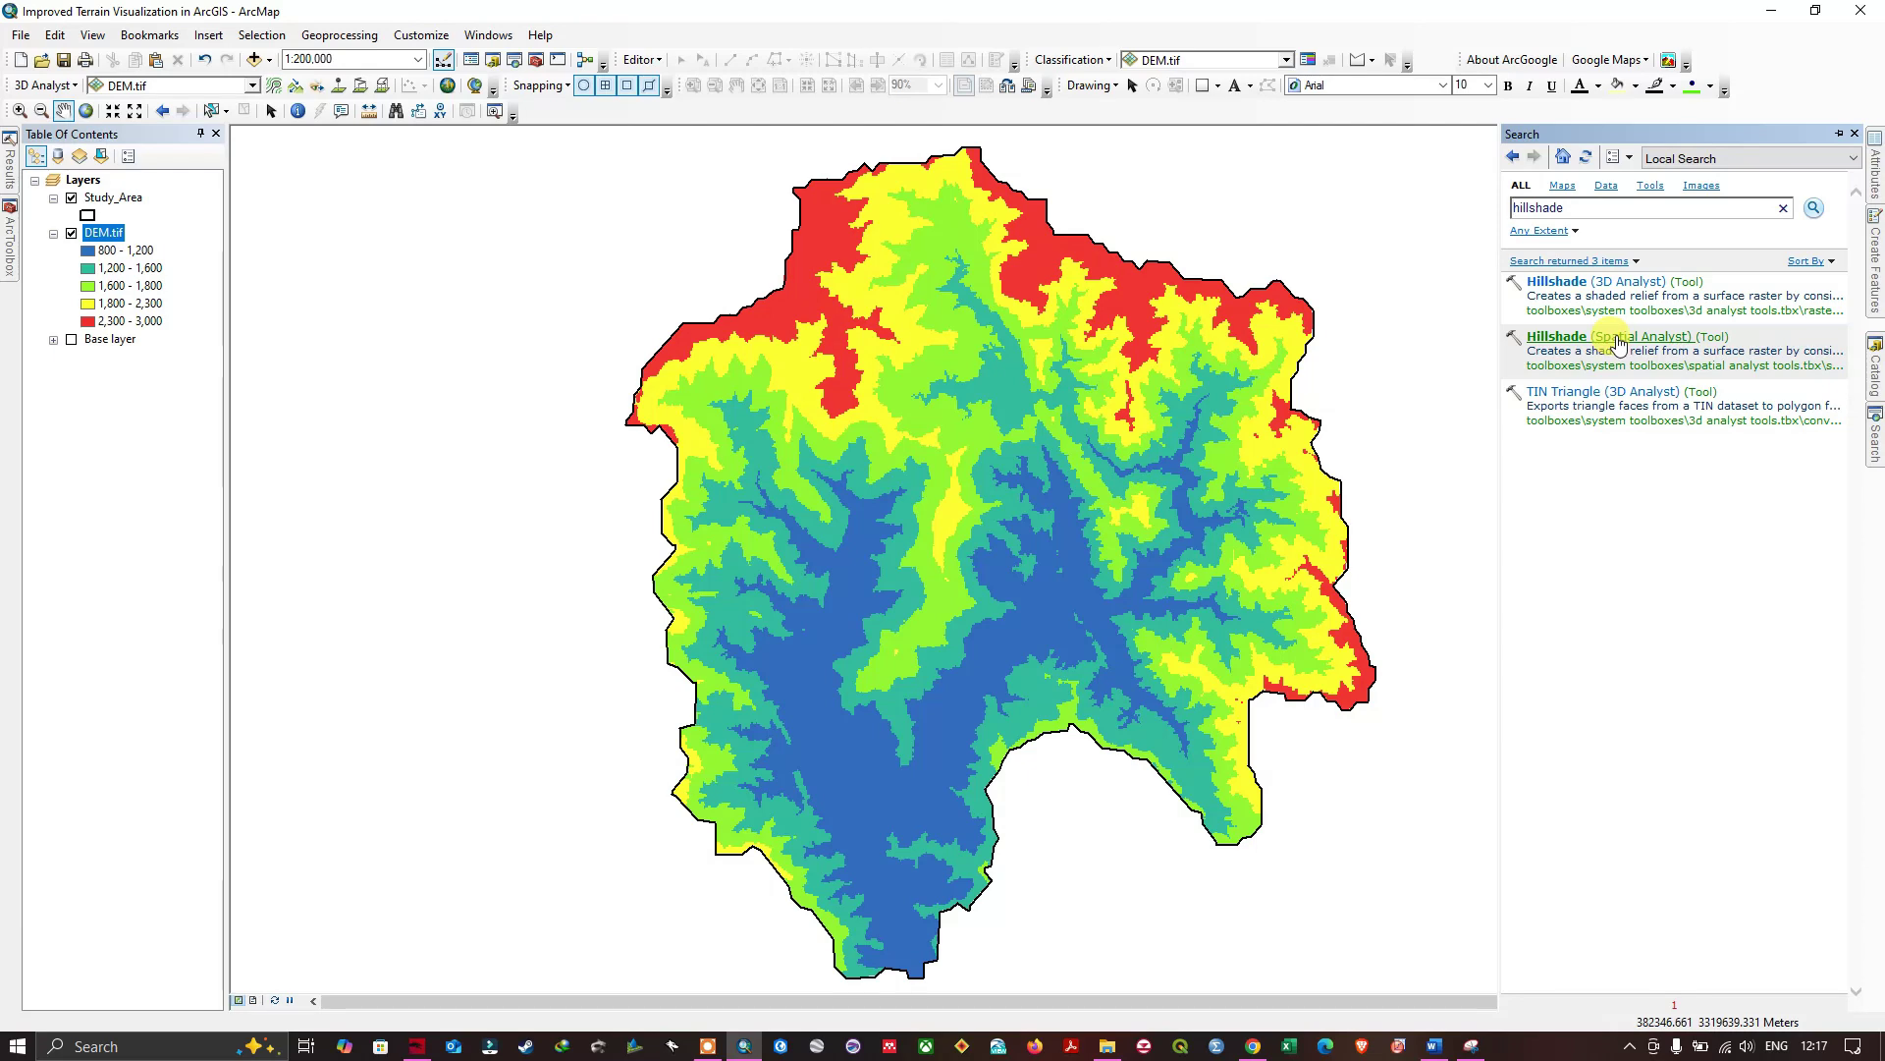
left_click(1618, 343)
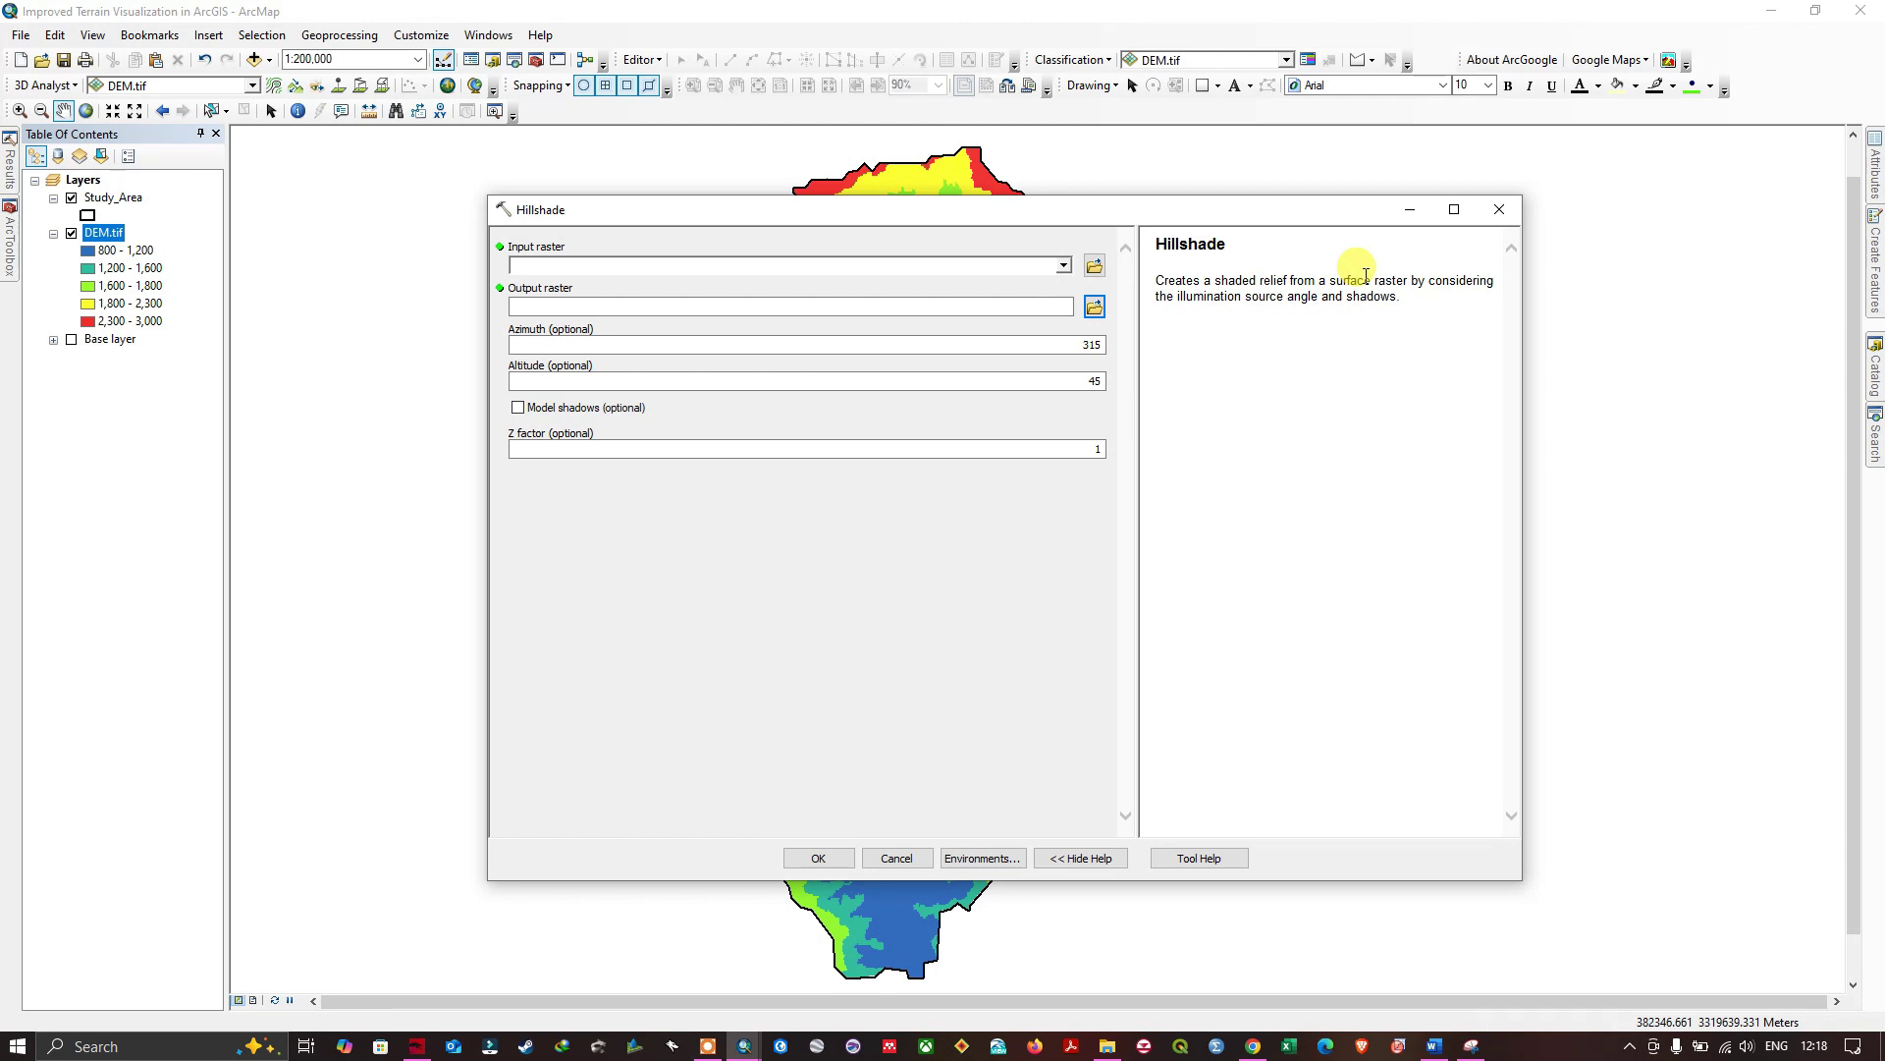
- Choose DEM.tif as the input raster and save output to shapefiles as Hillshade.tif
left_click(1063, 267)
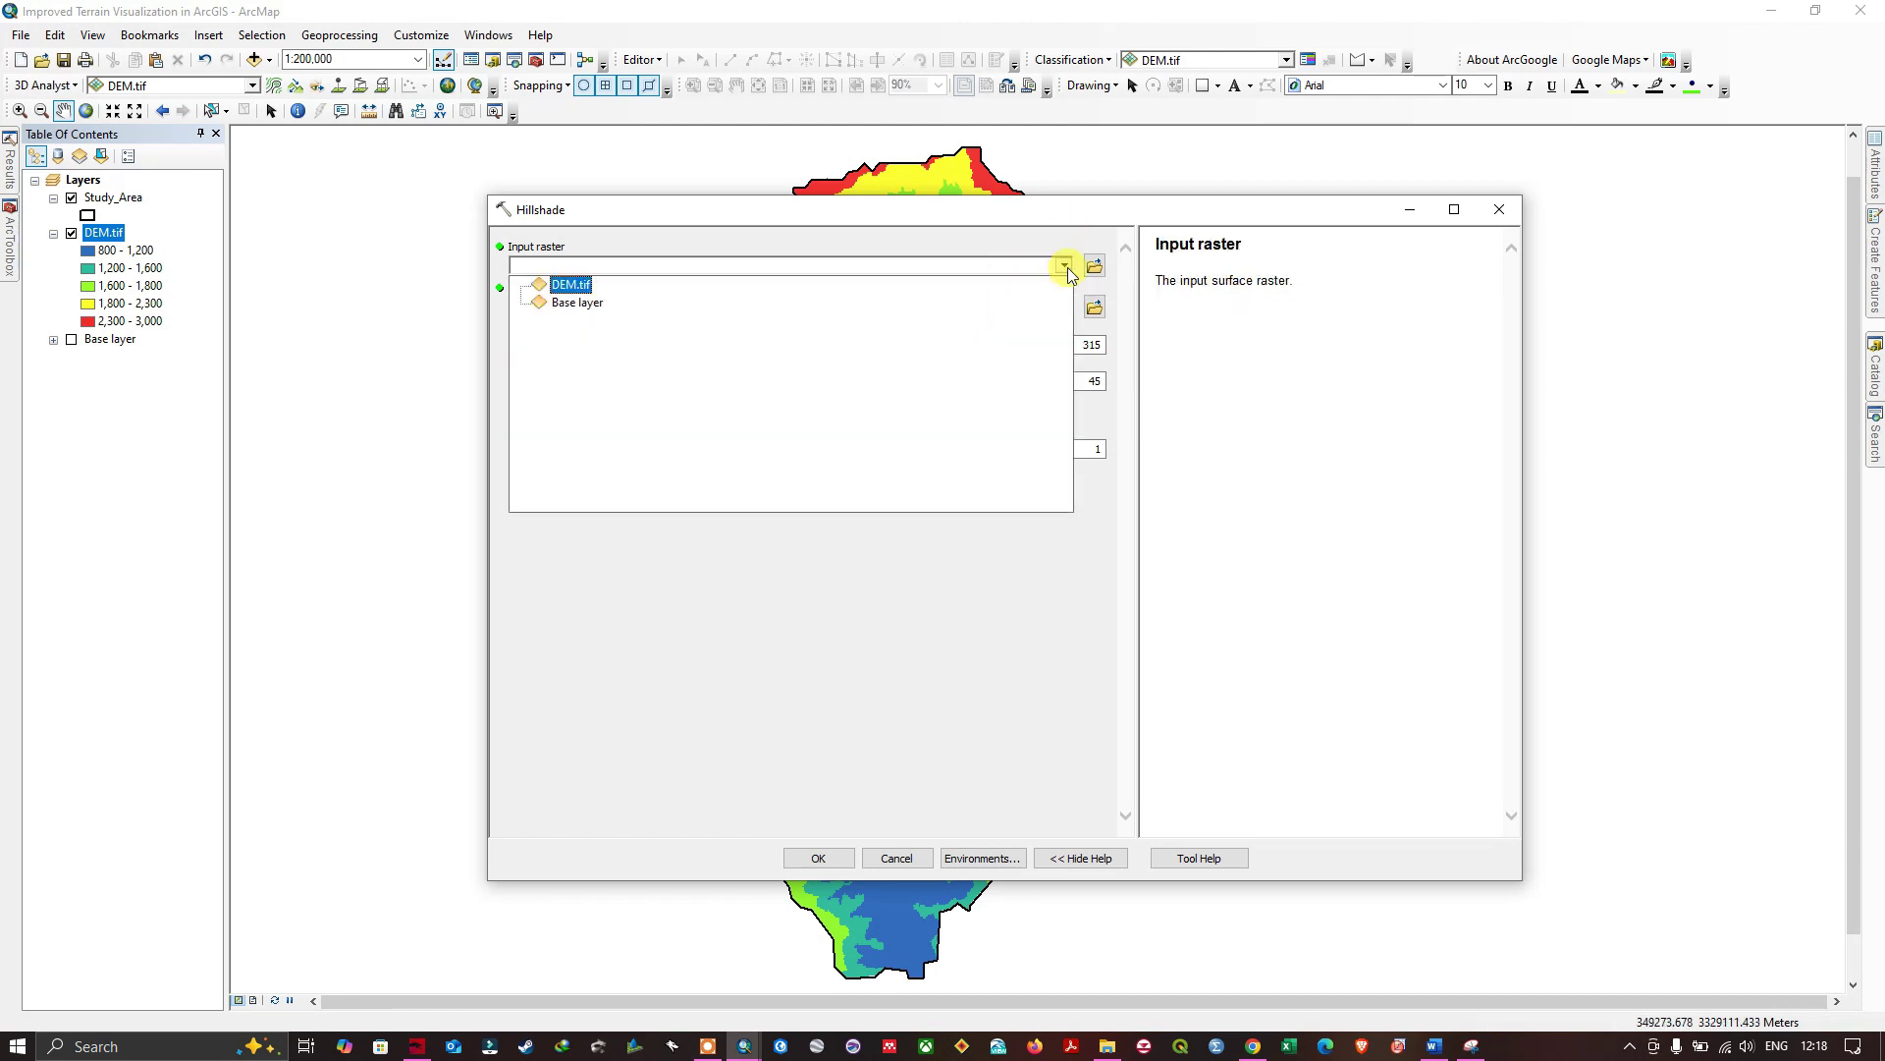
left_click(582, 285)
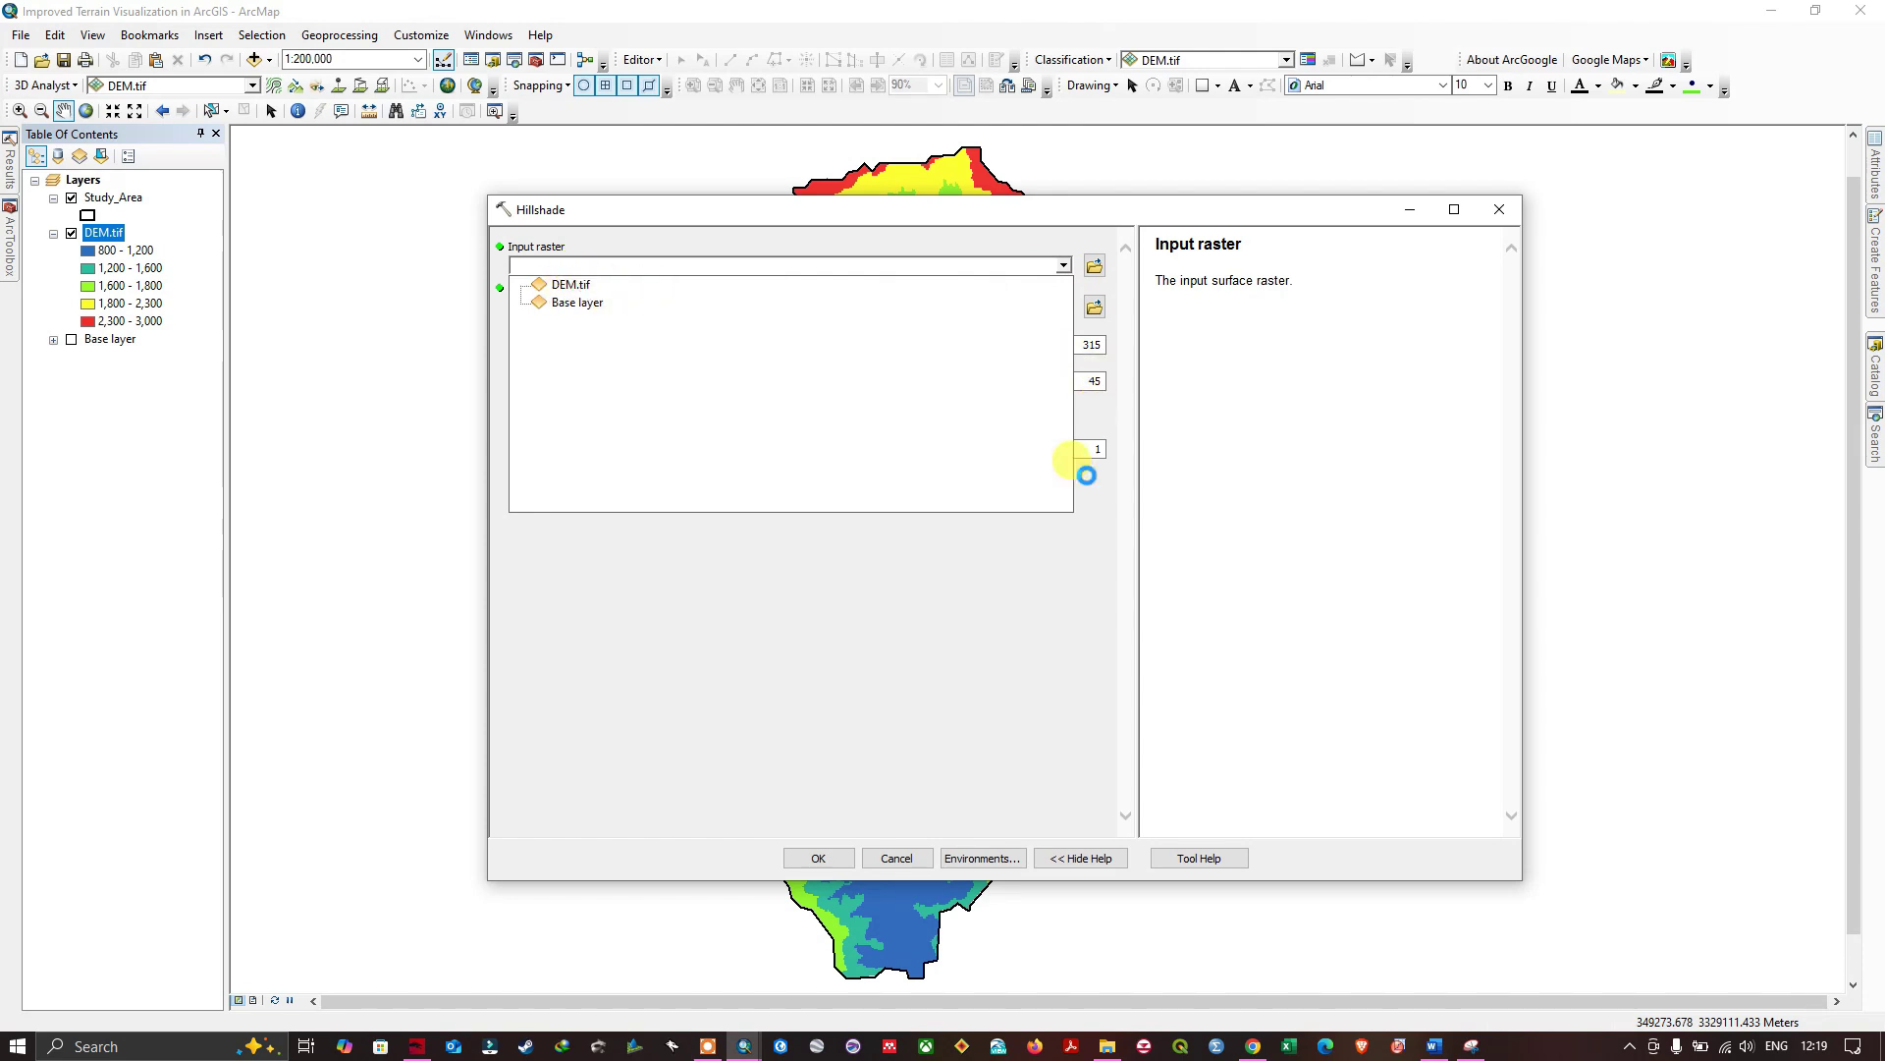
left_click(1094, 306)
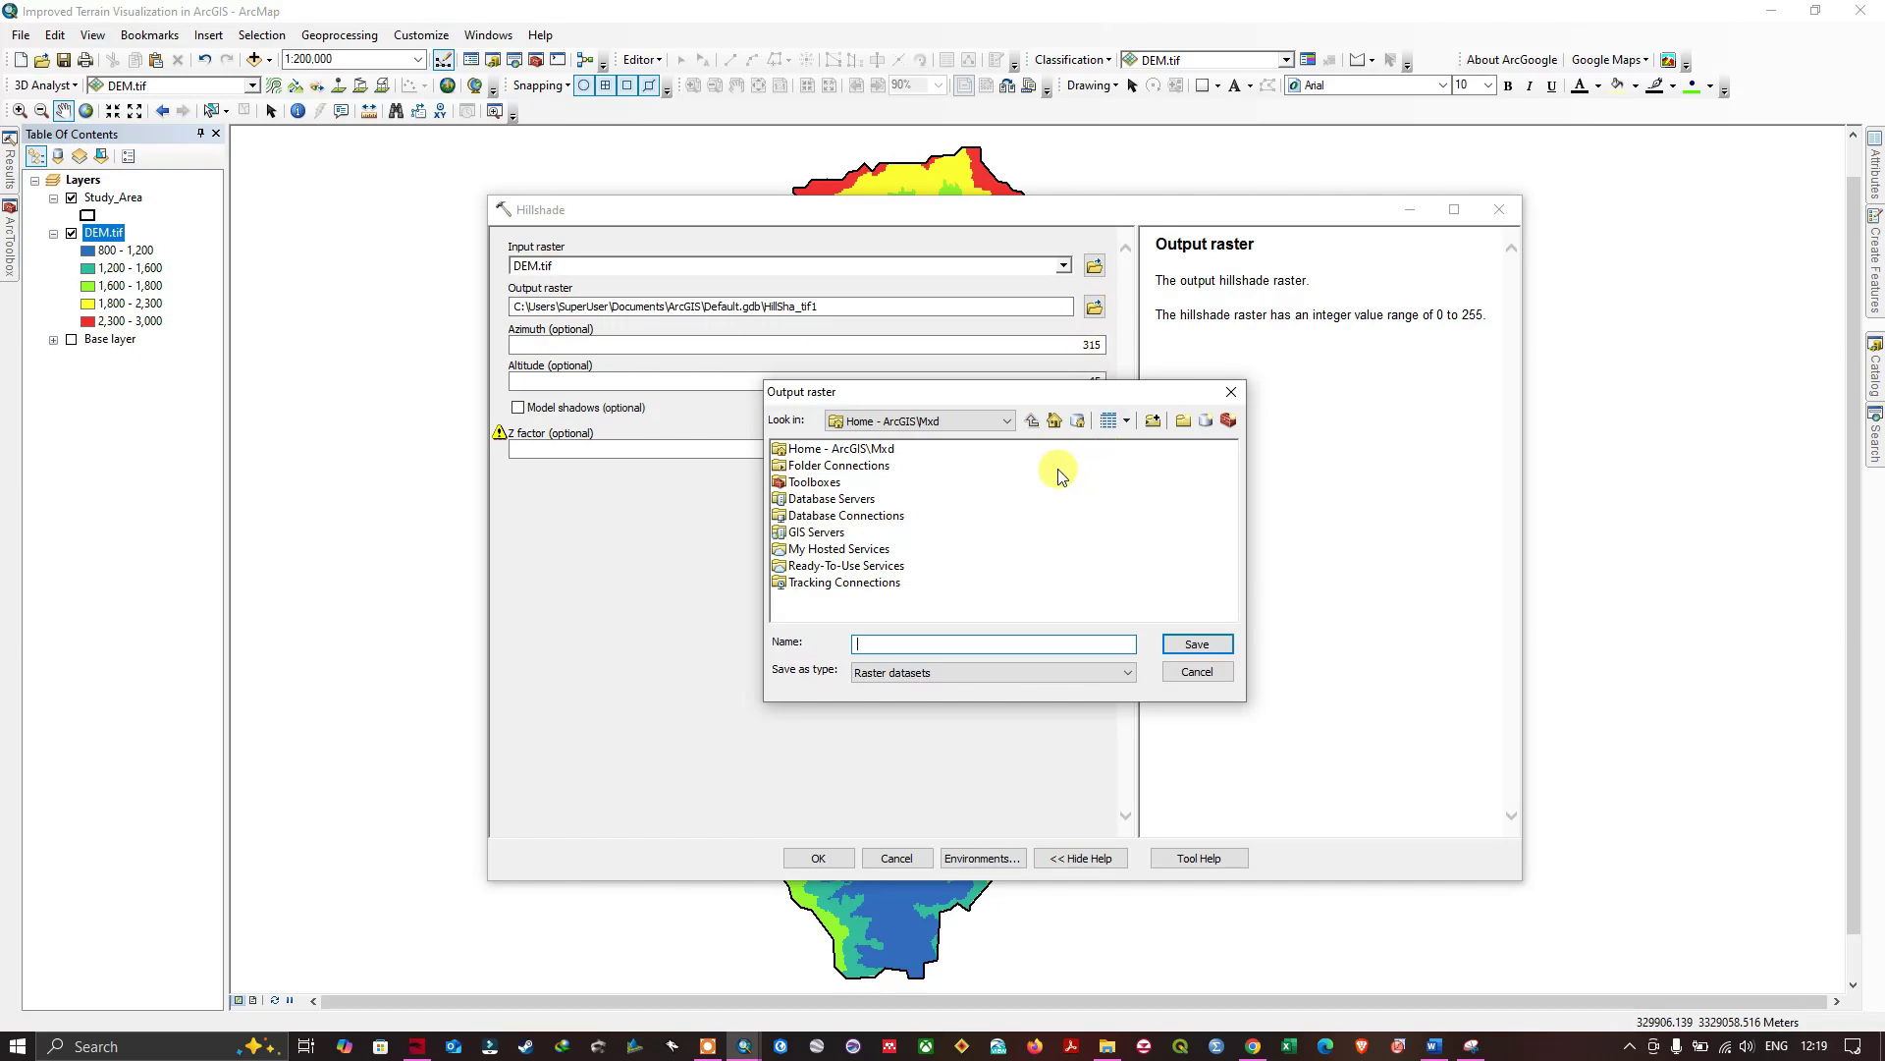
double_click(1012, 452)
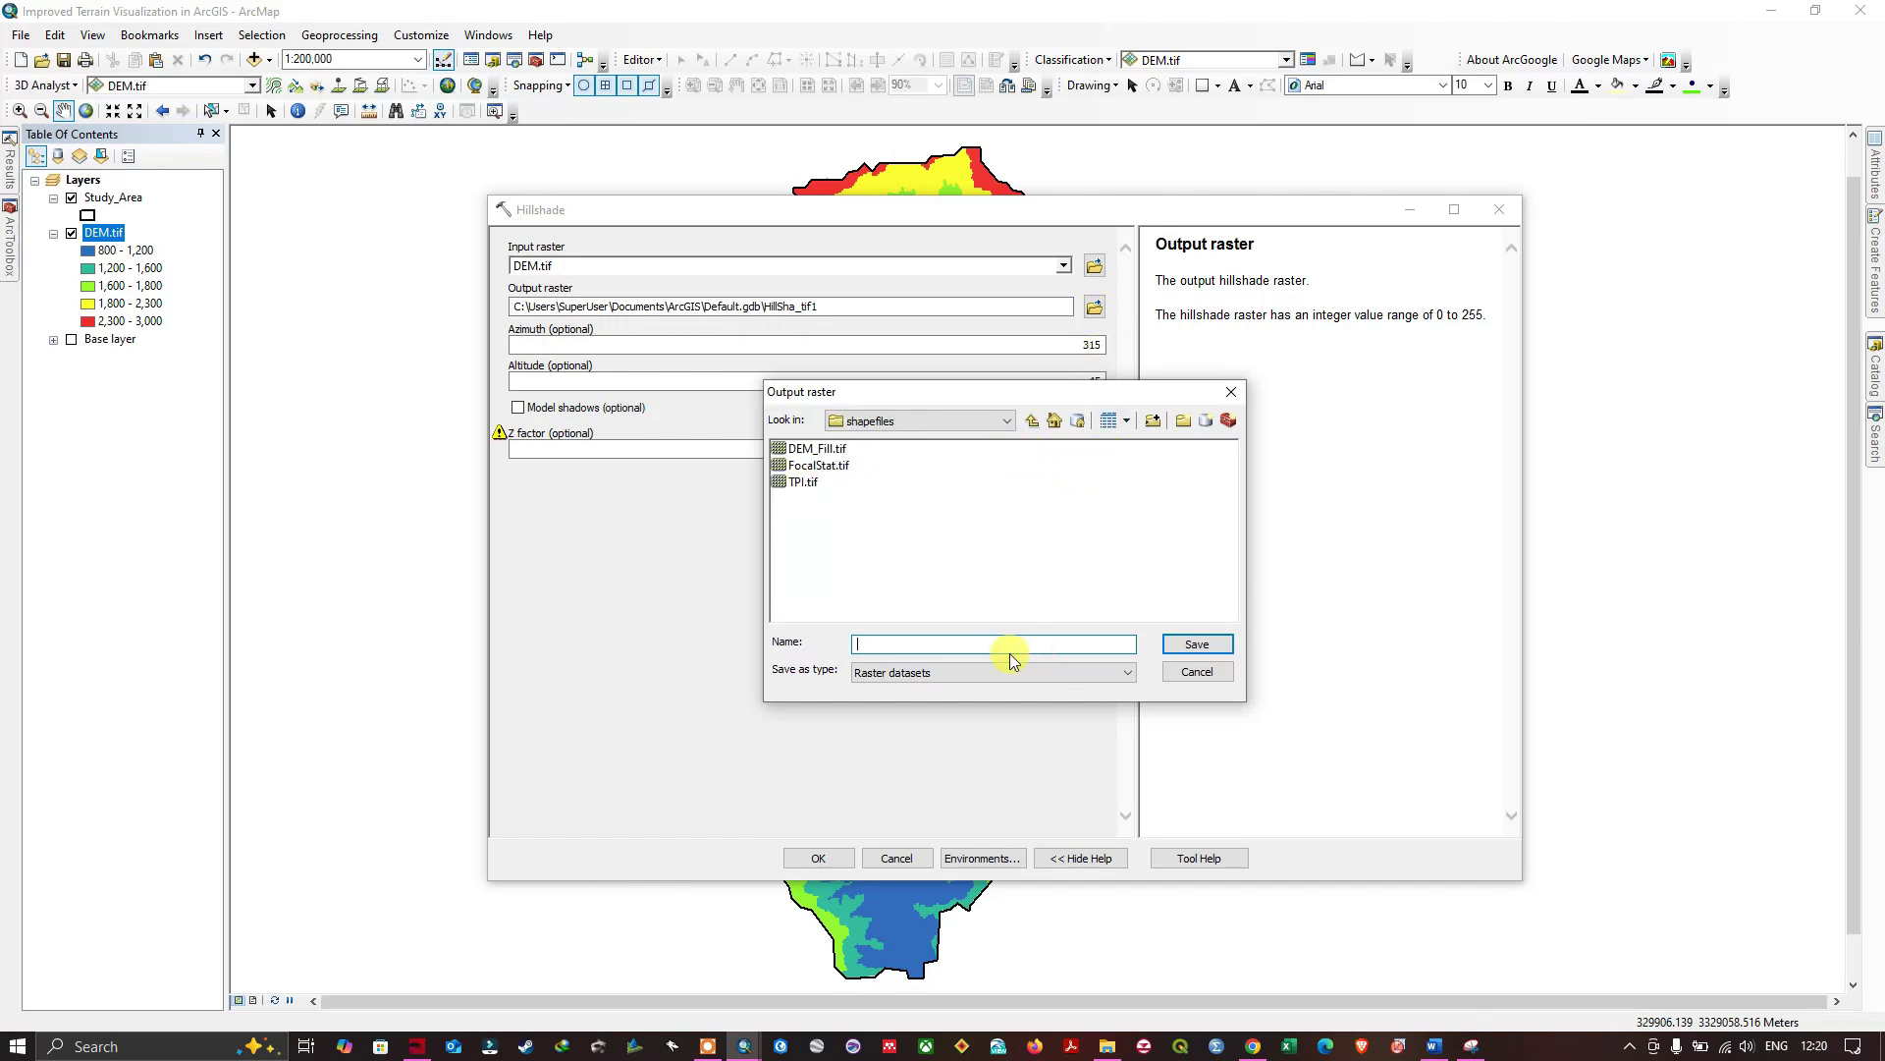
left_click(932, 645)
type("Hillshade.tif")
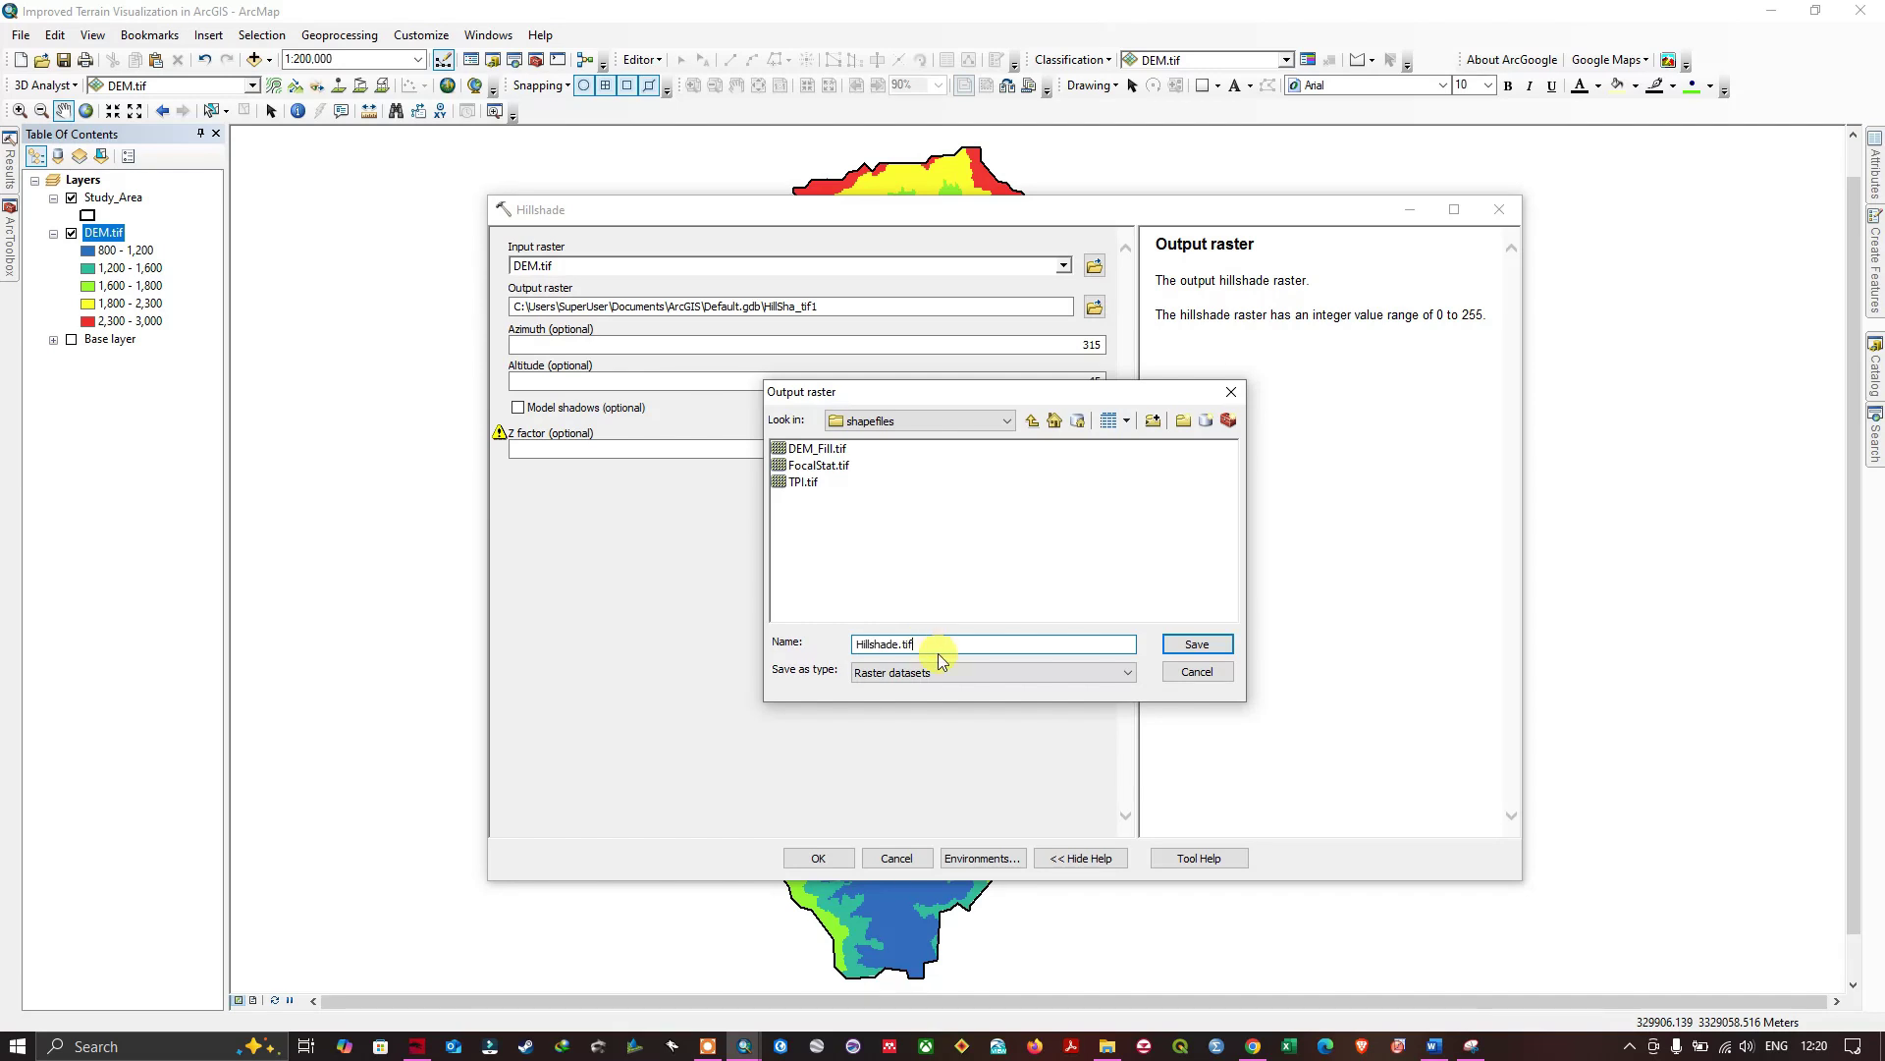
left_click(1197, 645)
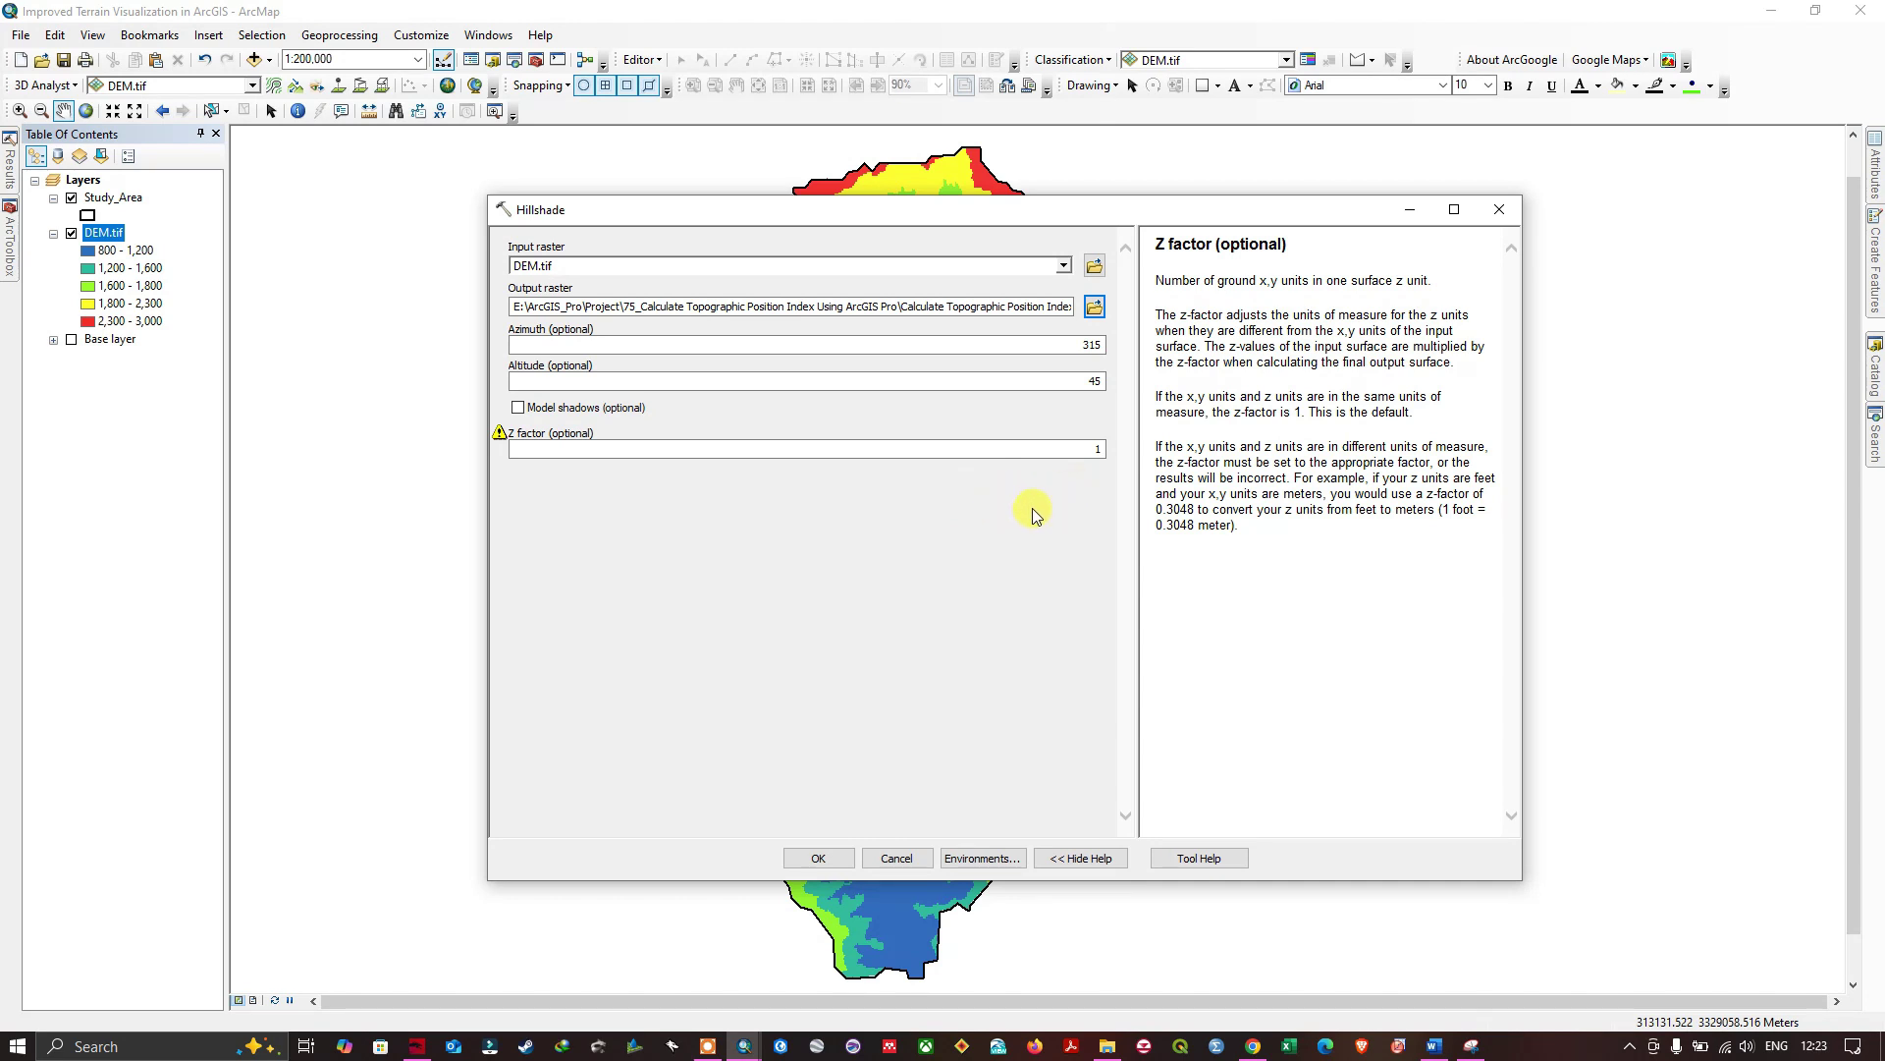
- Run Hillshade with Z factor 1, adding the Hillshade.tif layer above DEM.tif
left_click(1096, 449)
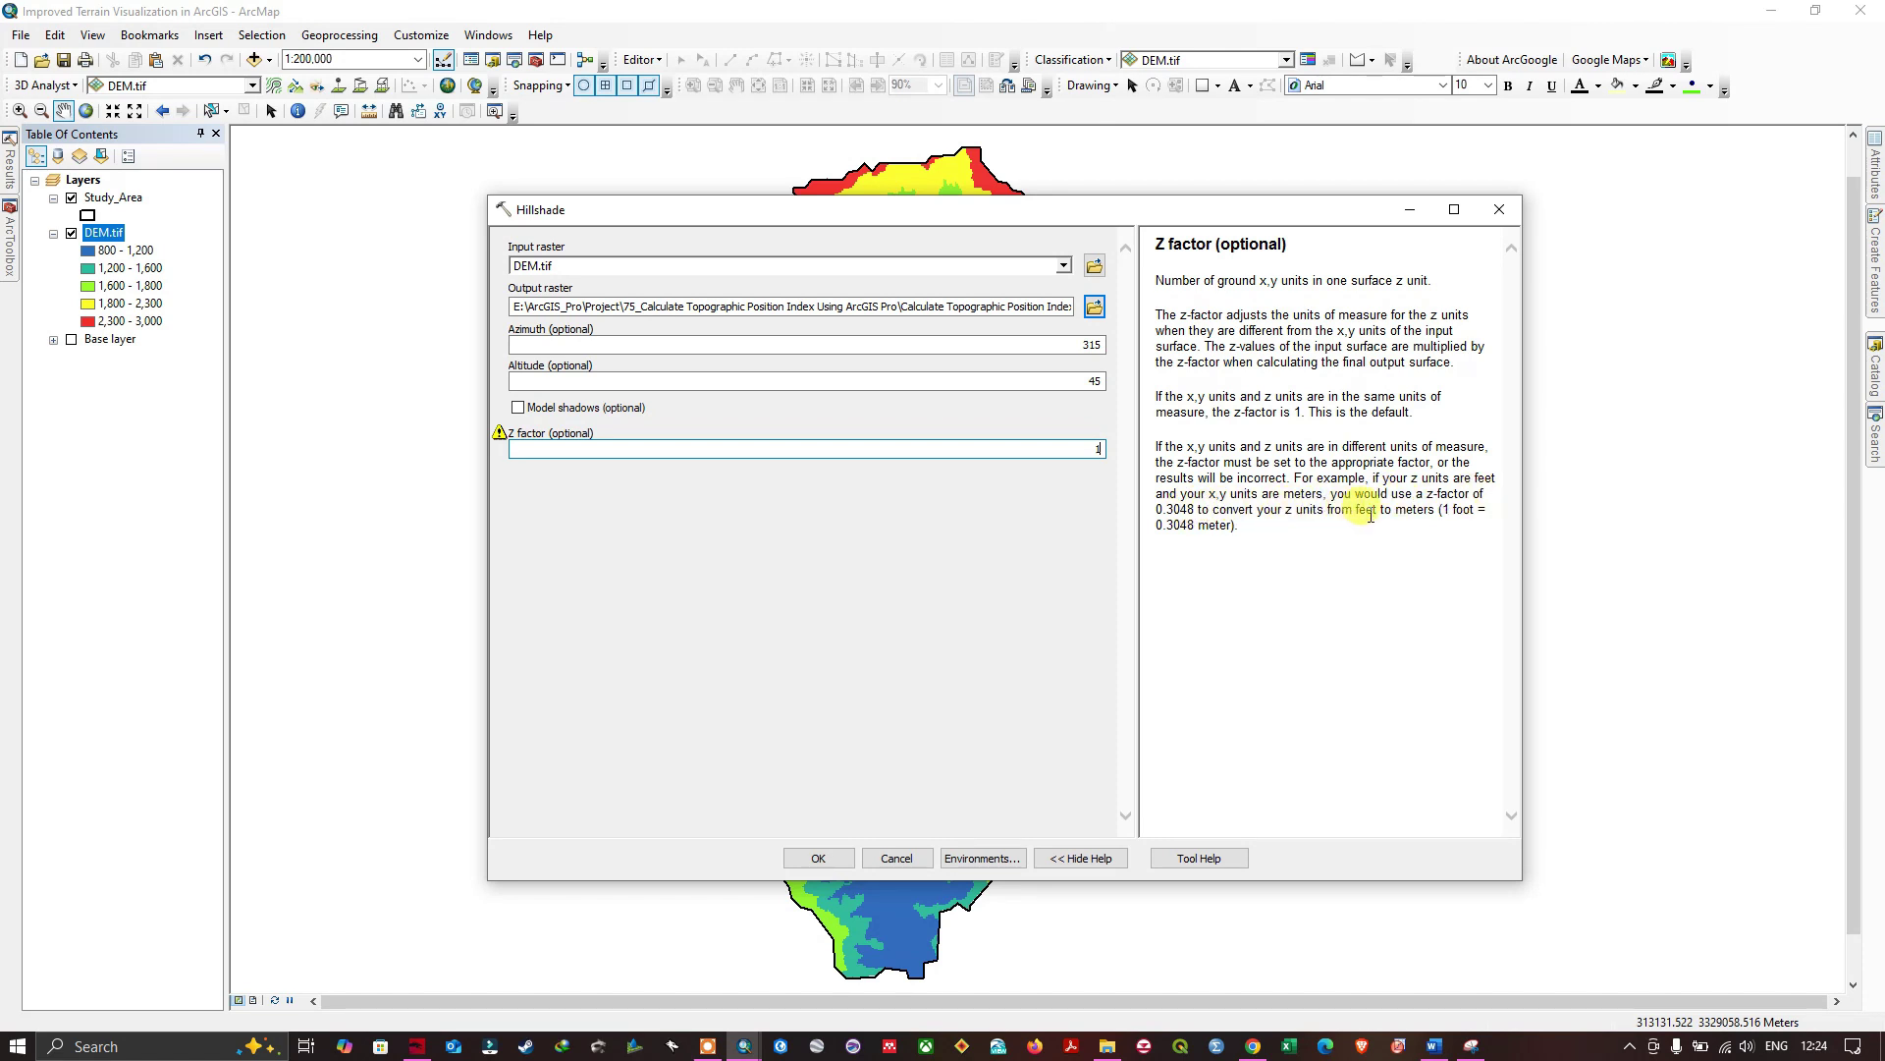
left_click(733, 489)
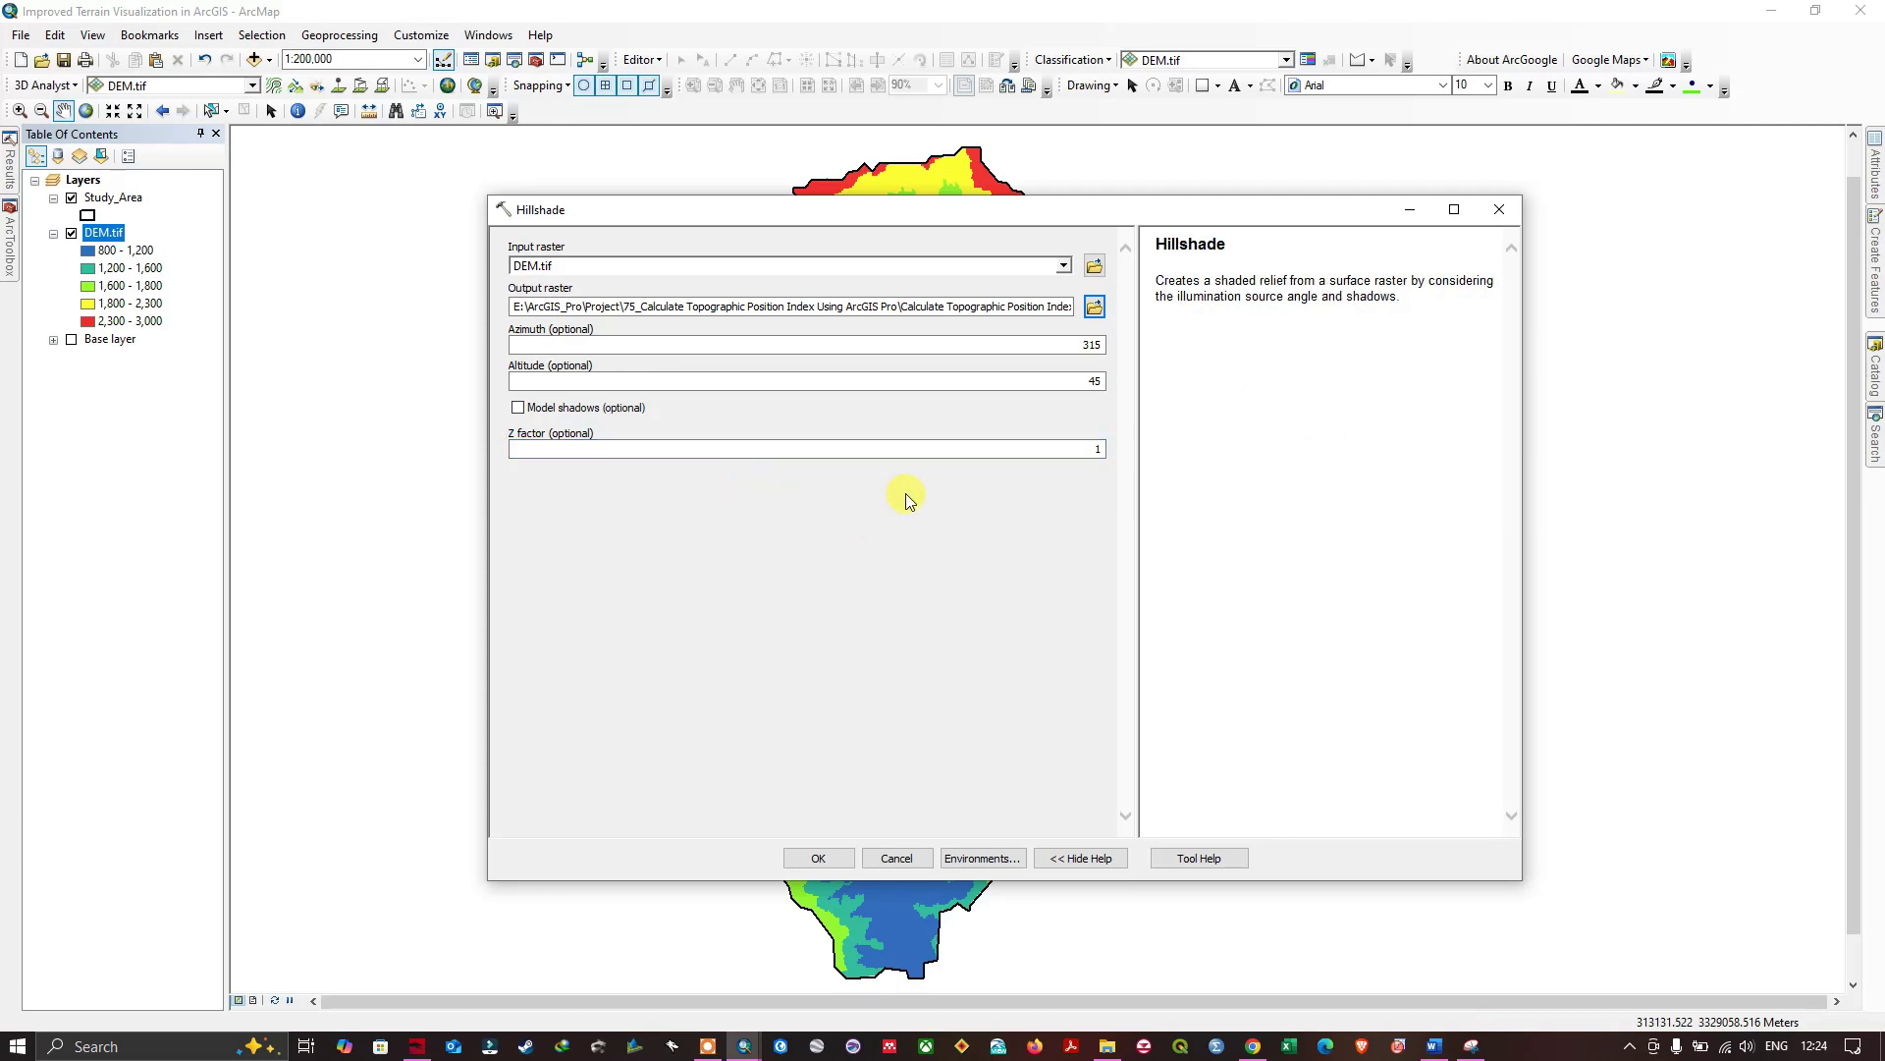
left_click(818, 857)
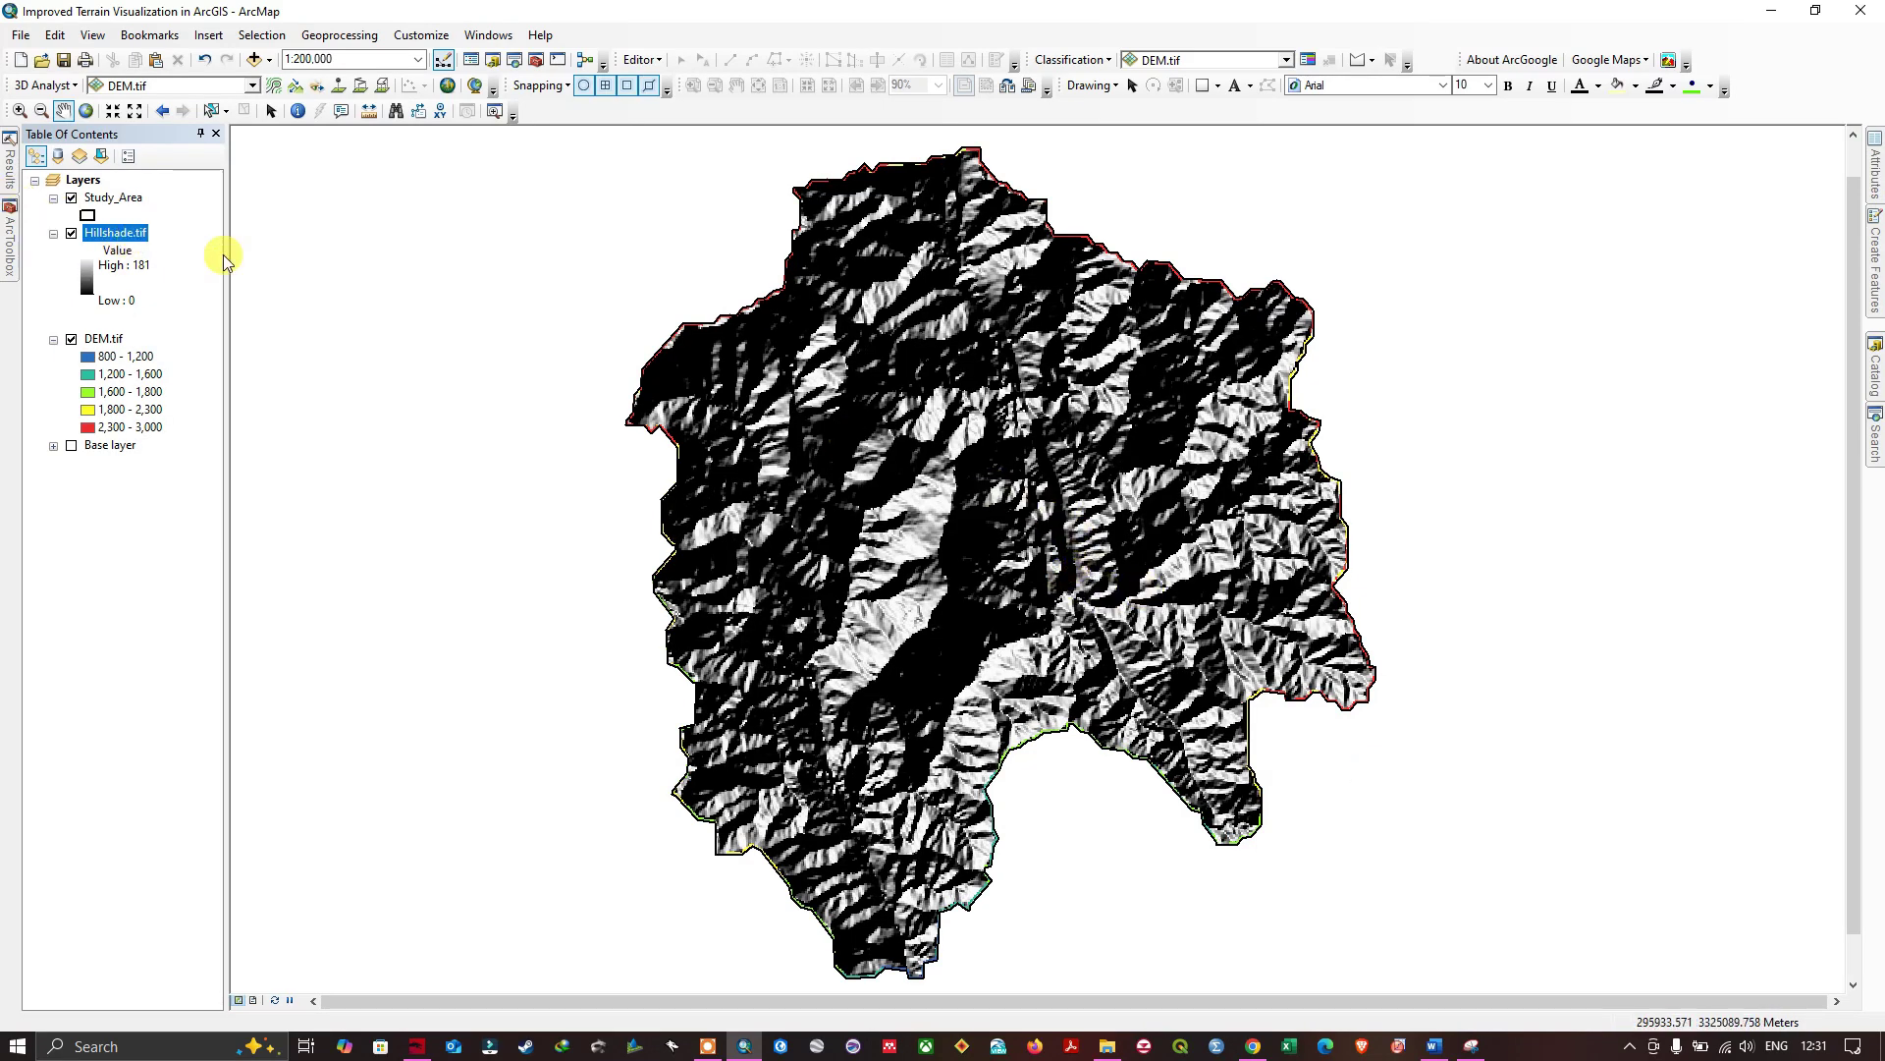
- Move DEM.tif above Hillshade.tif in the Table of Contents so the elevation colours draw on top
left_click_drag(934, 383, 893, 383)
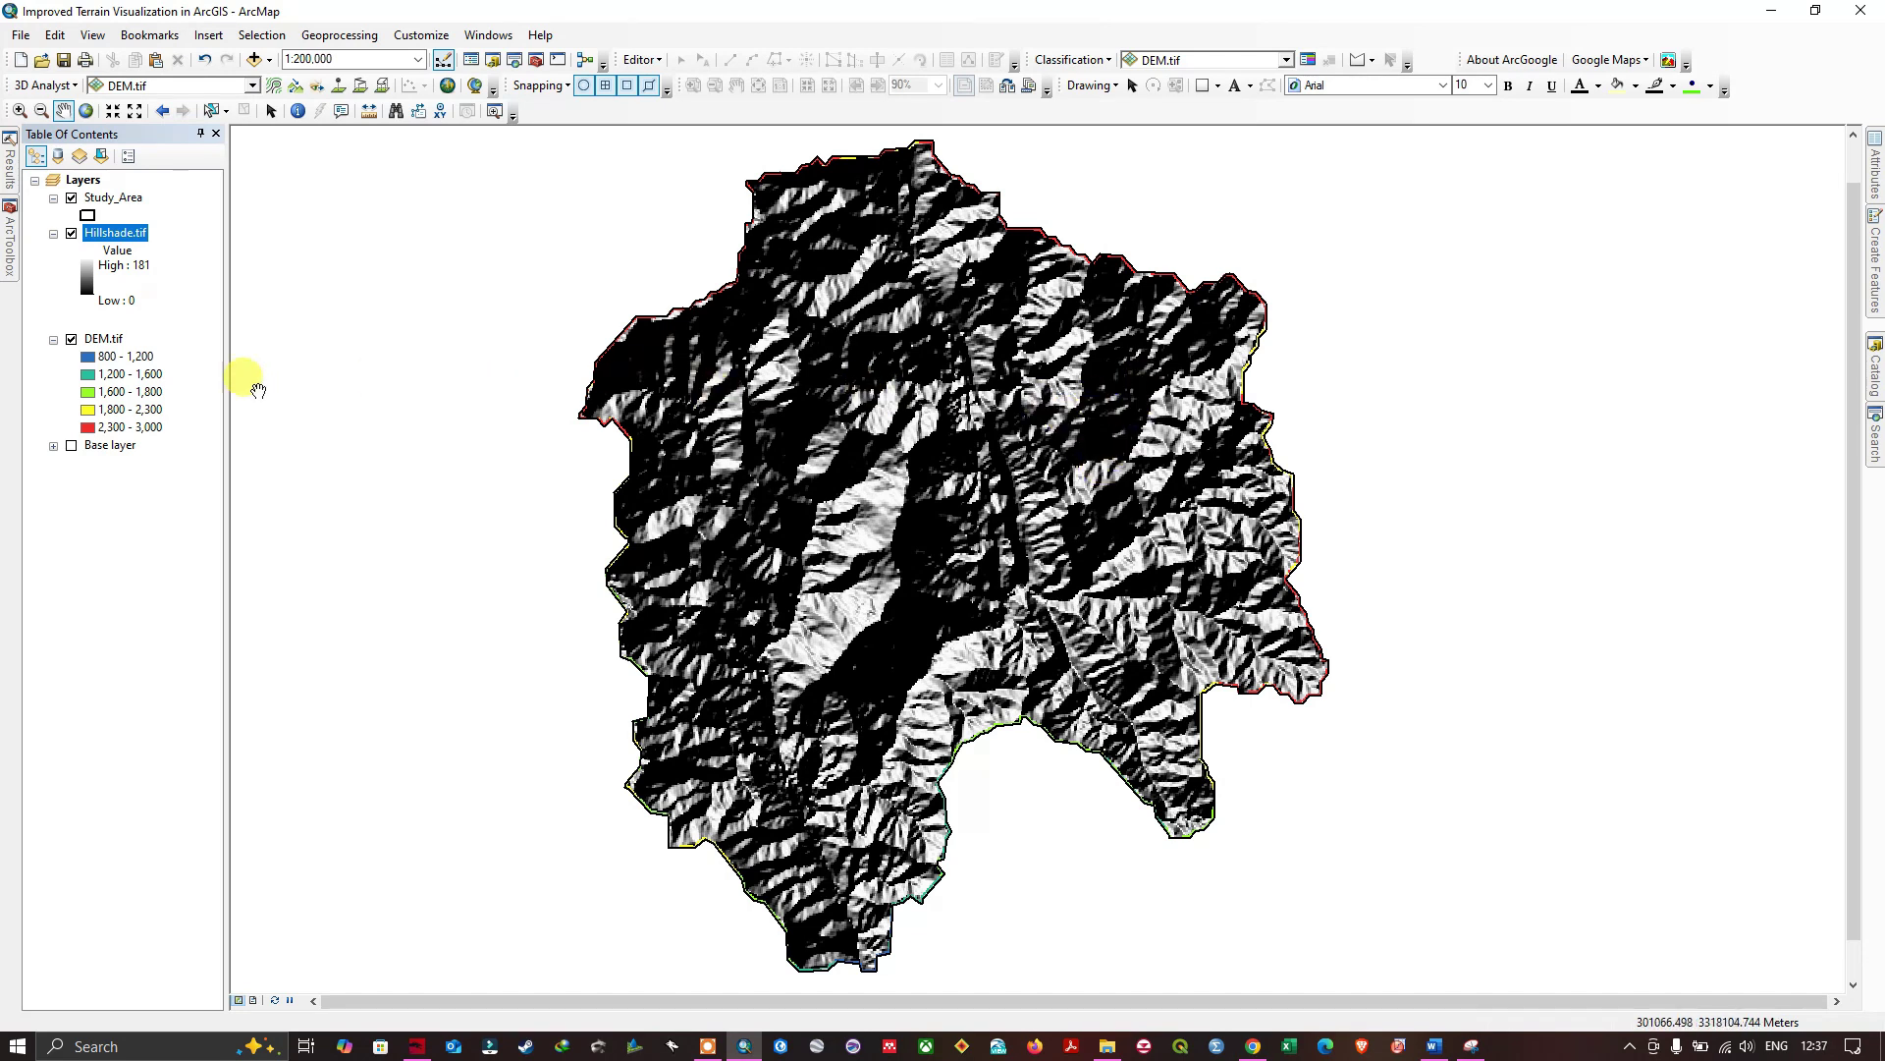
left_click_drag(98, 348, 89, 225)
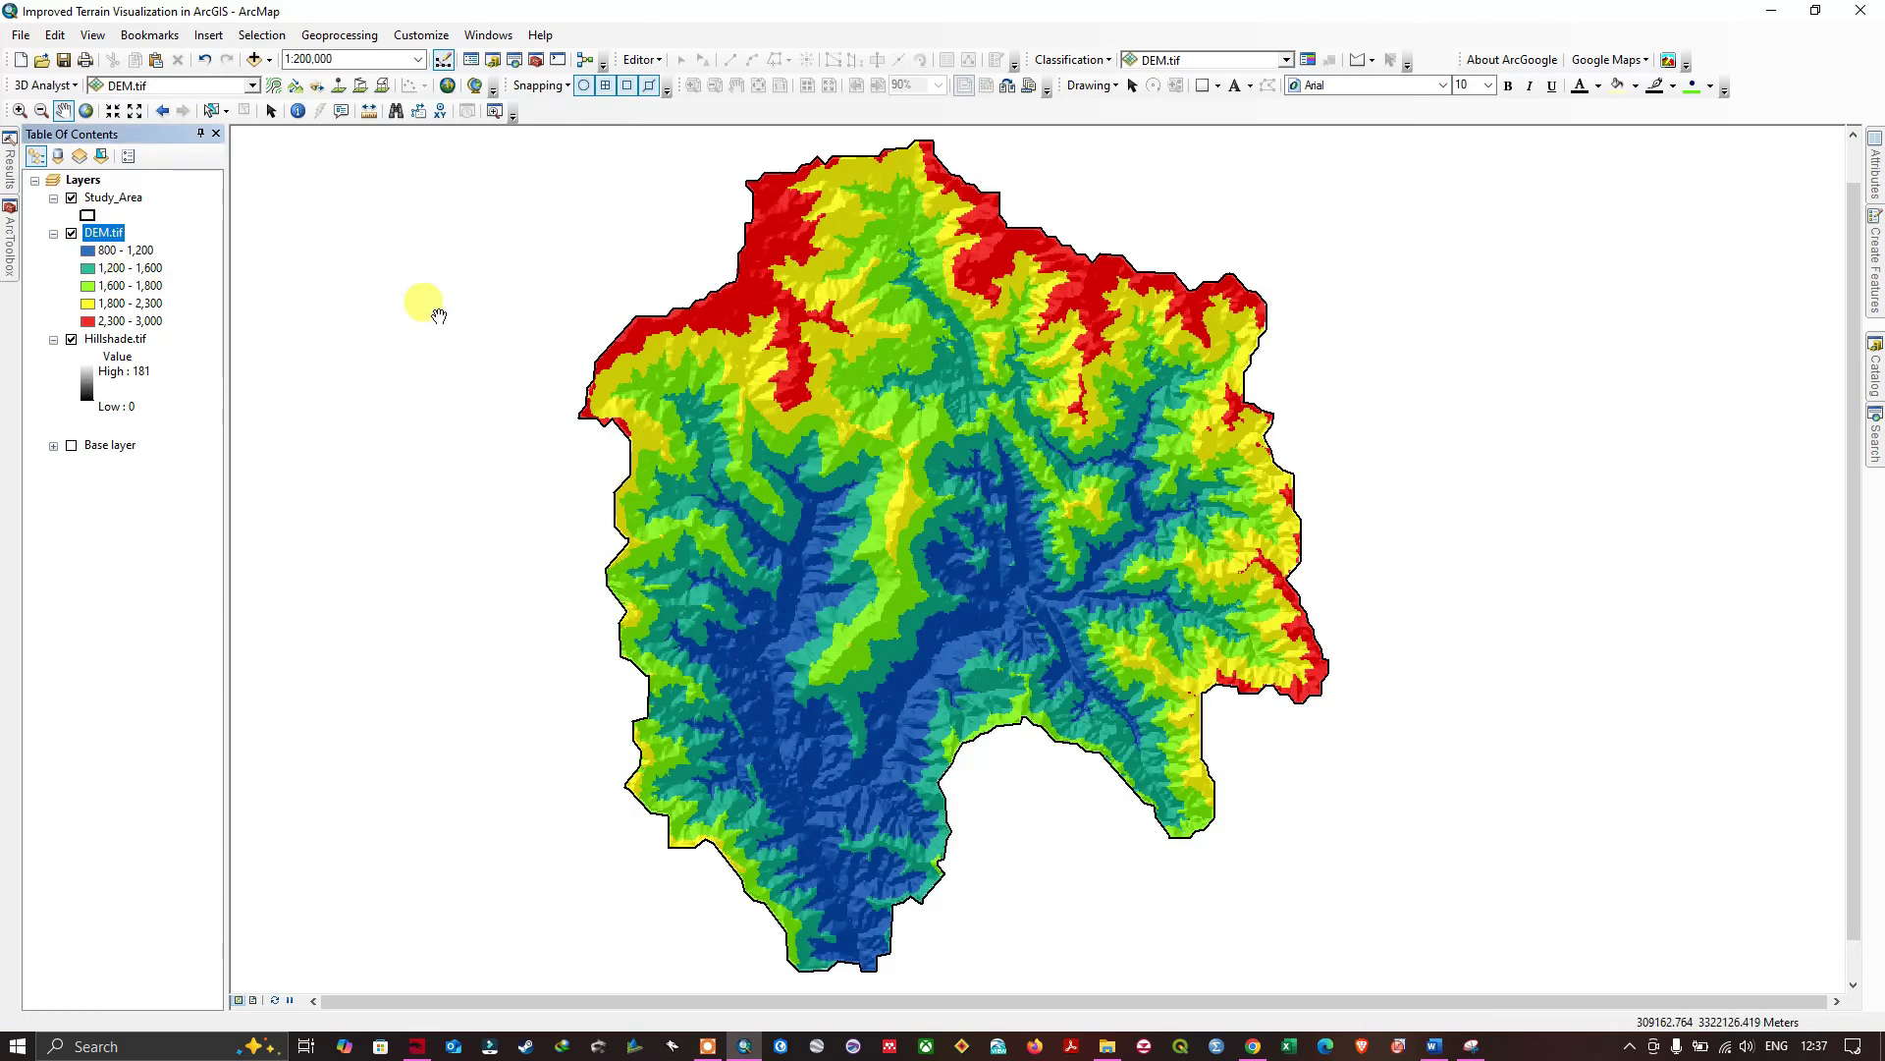
- Change DEM.tif's display transparency from 20% to 15% and apply it
right_click(111, 236)
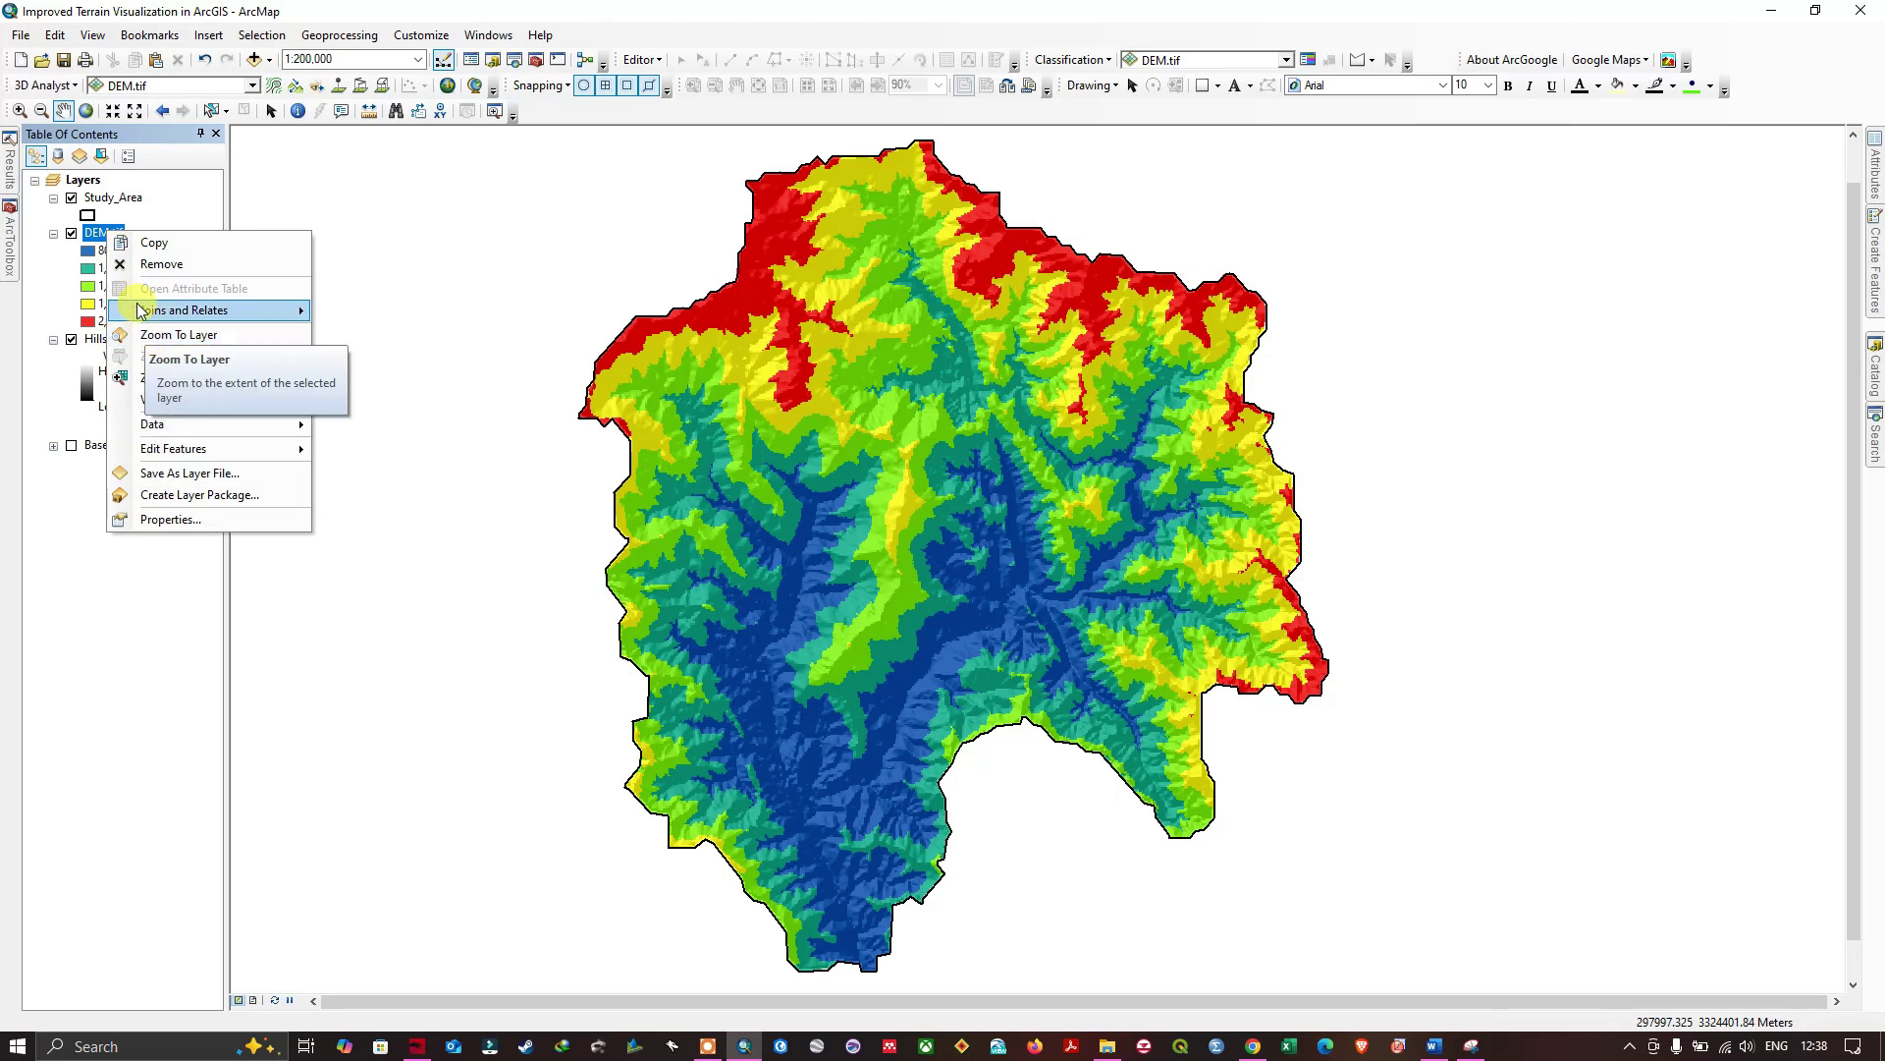
right_click(102, 237)
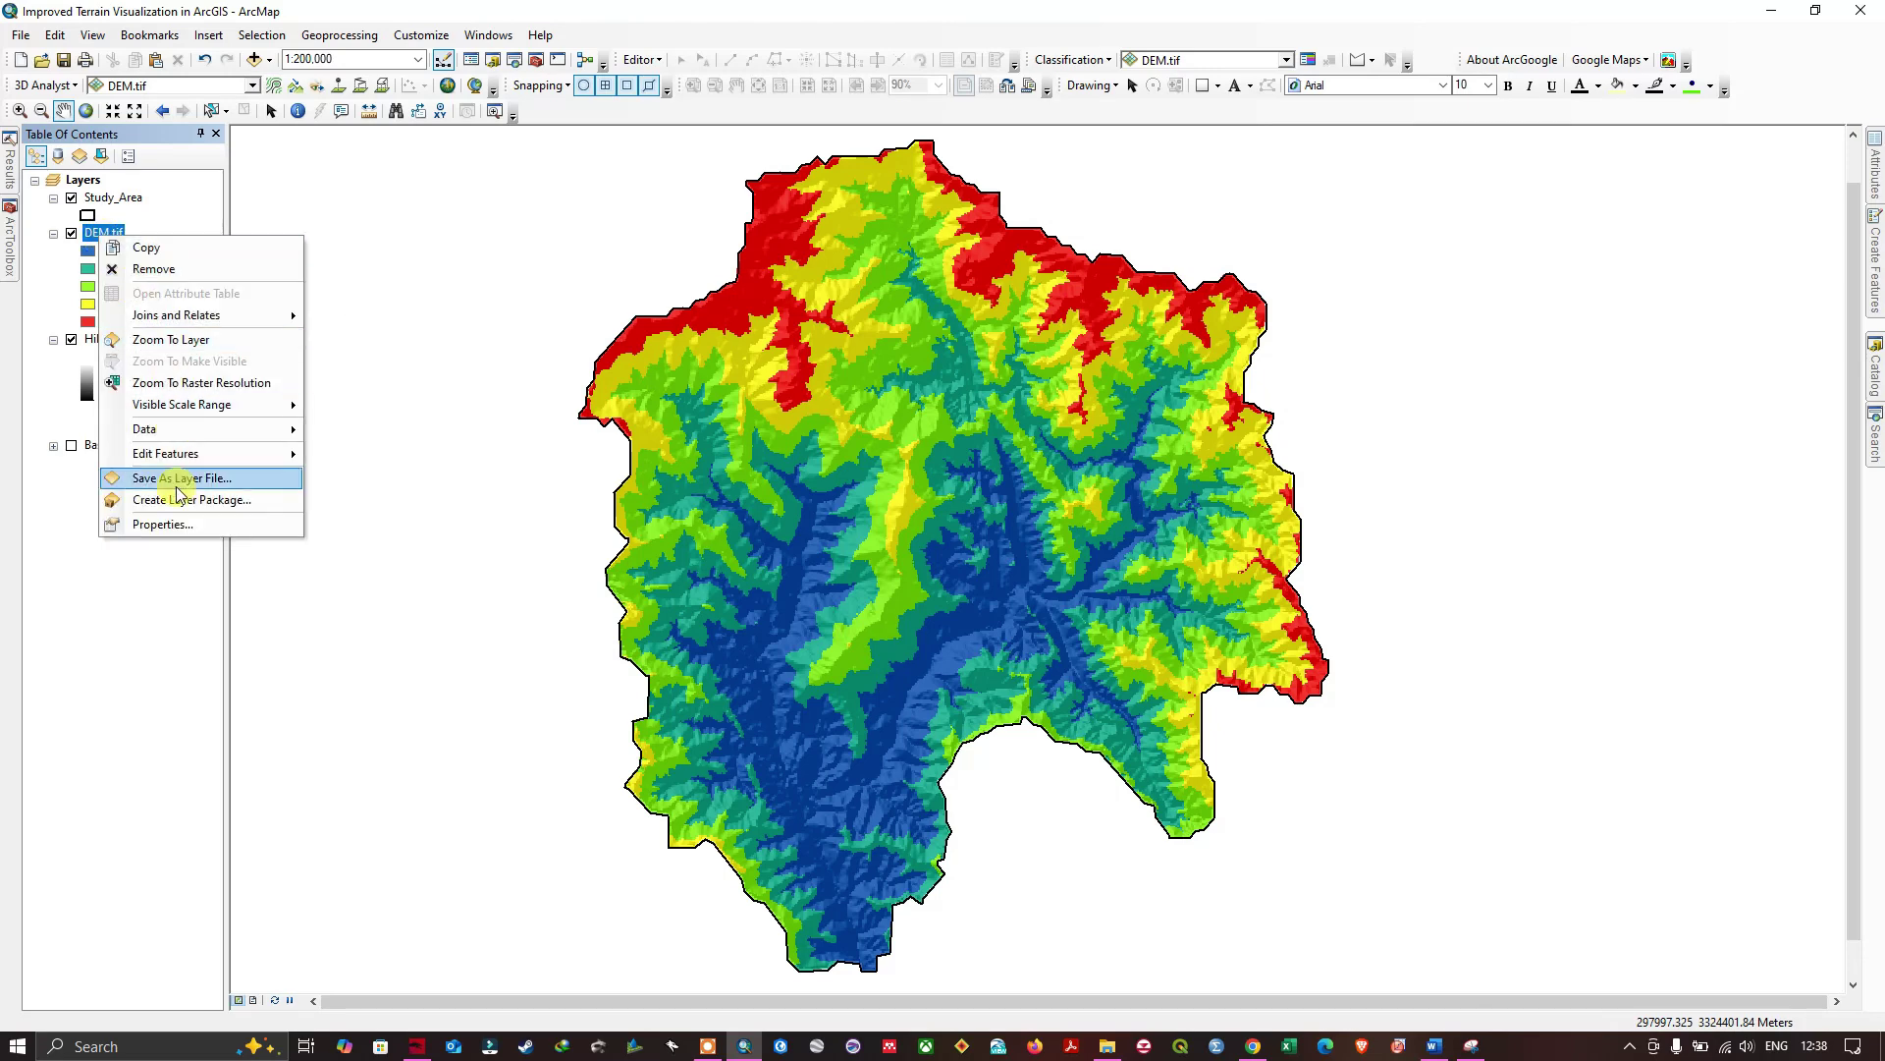
left_click(182, 527)
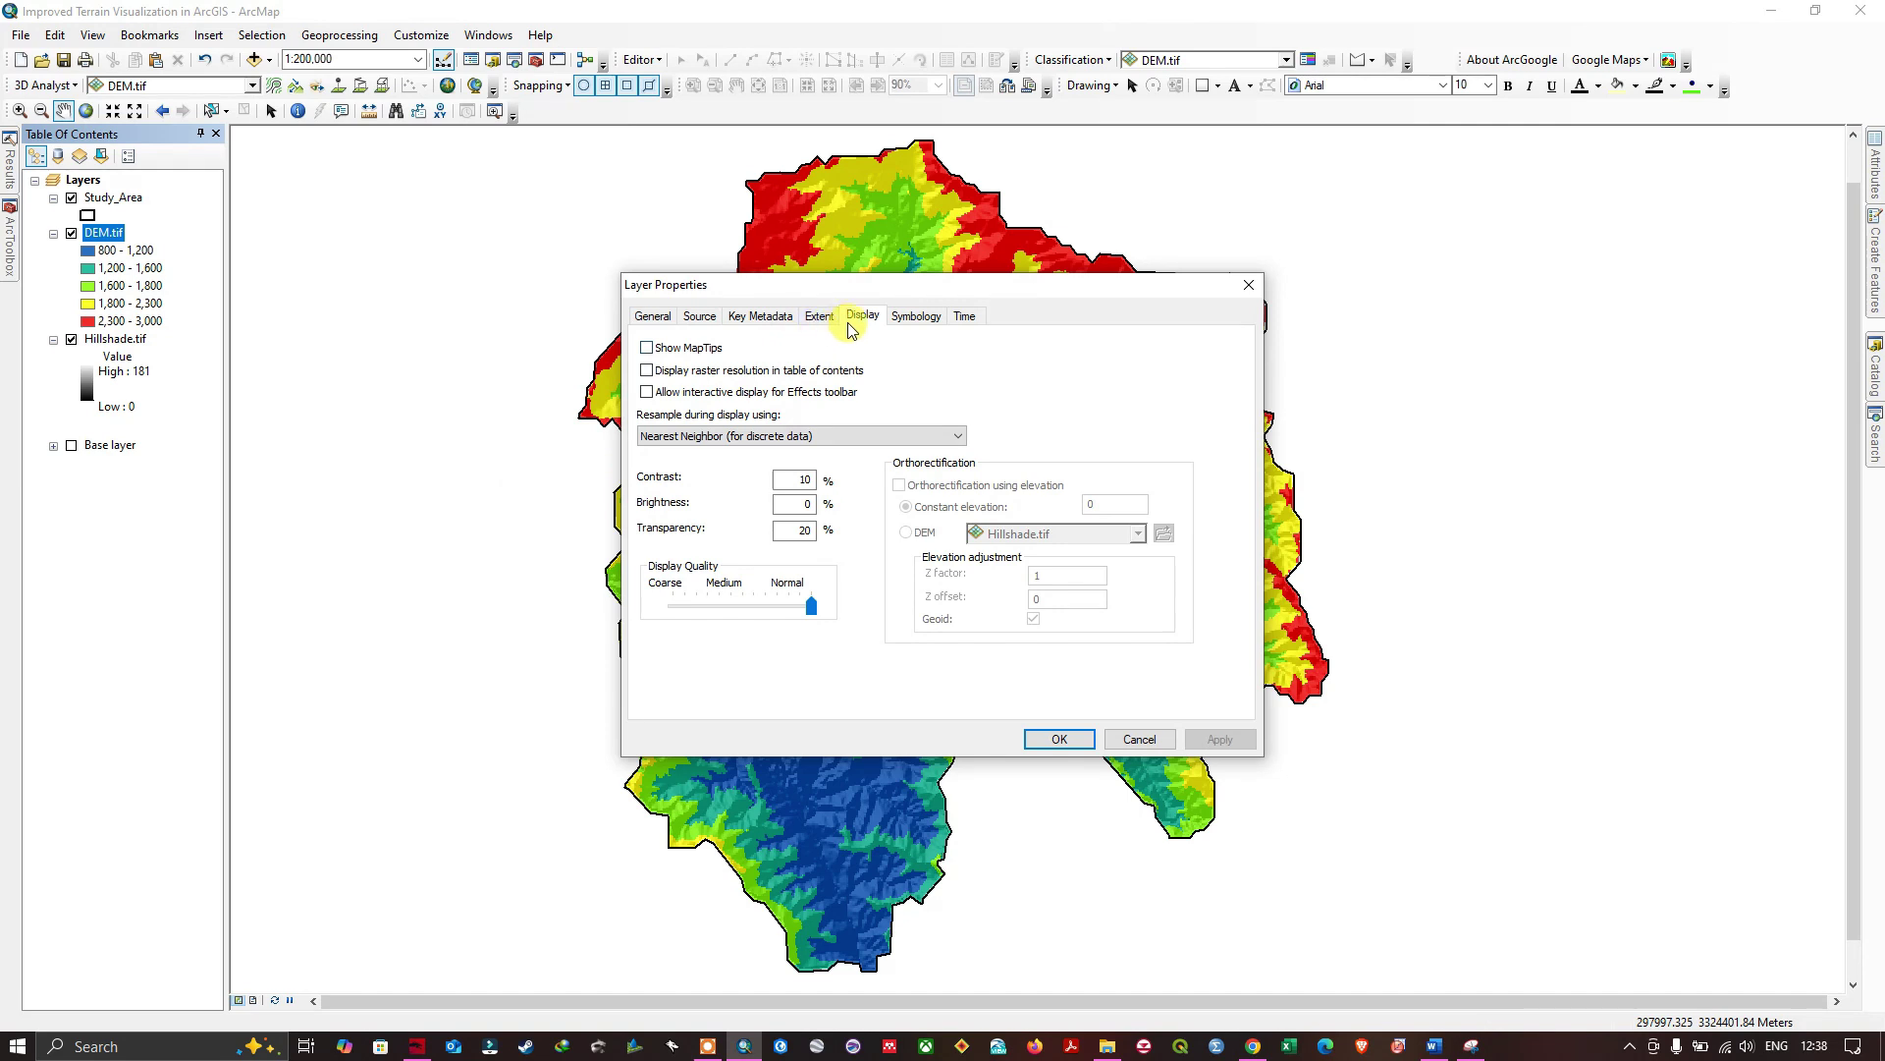
double_click(811, 530)
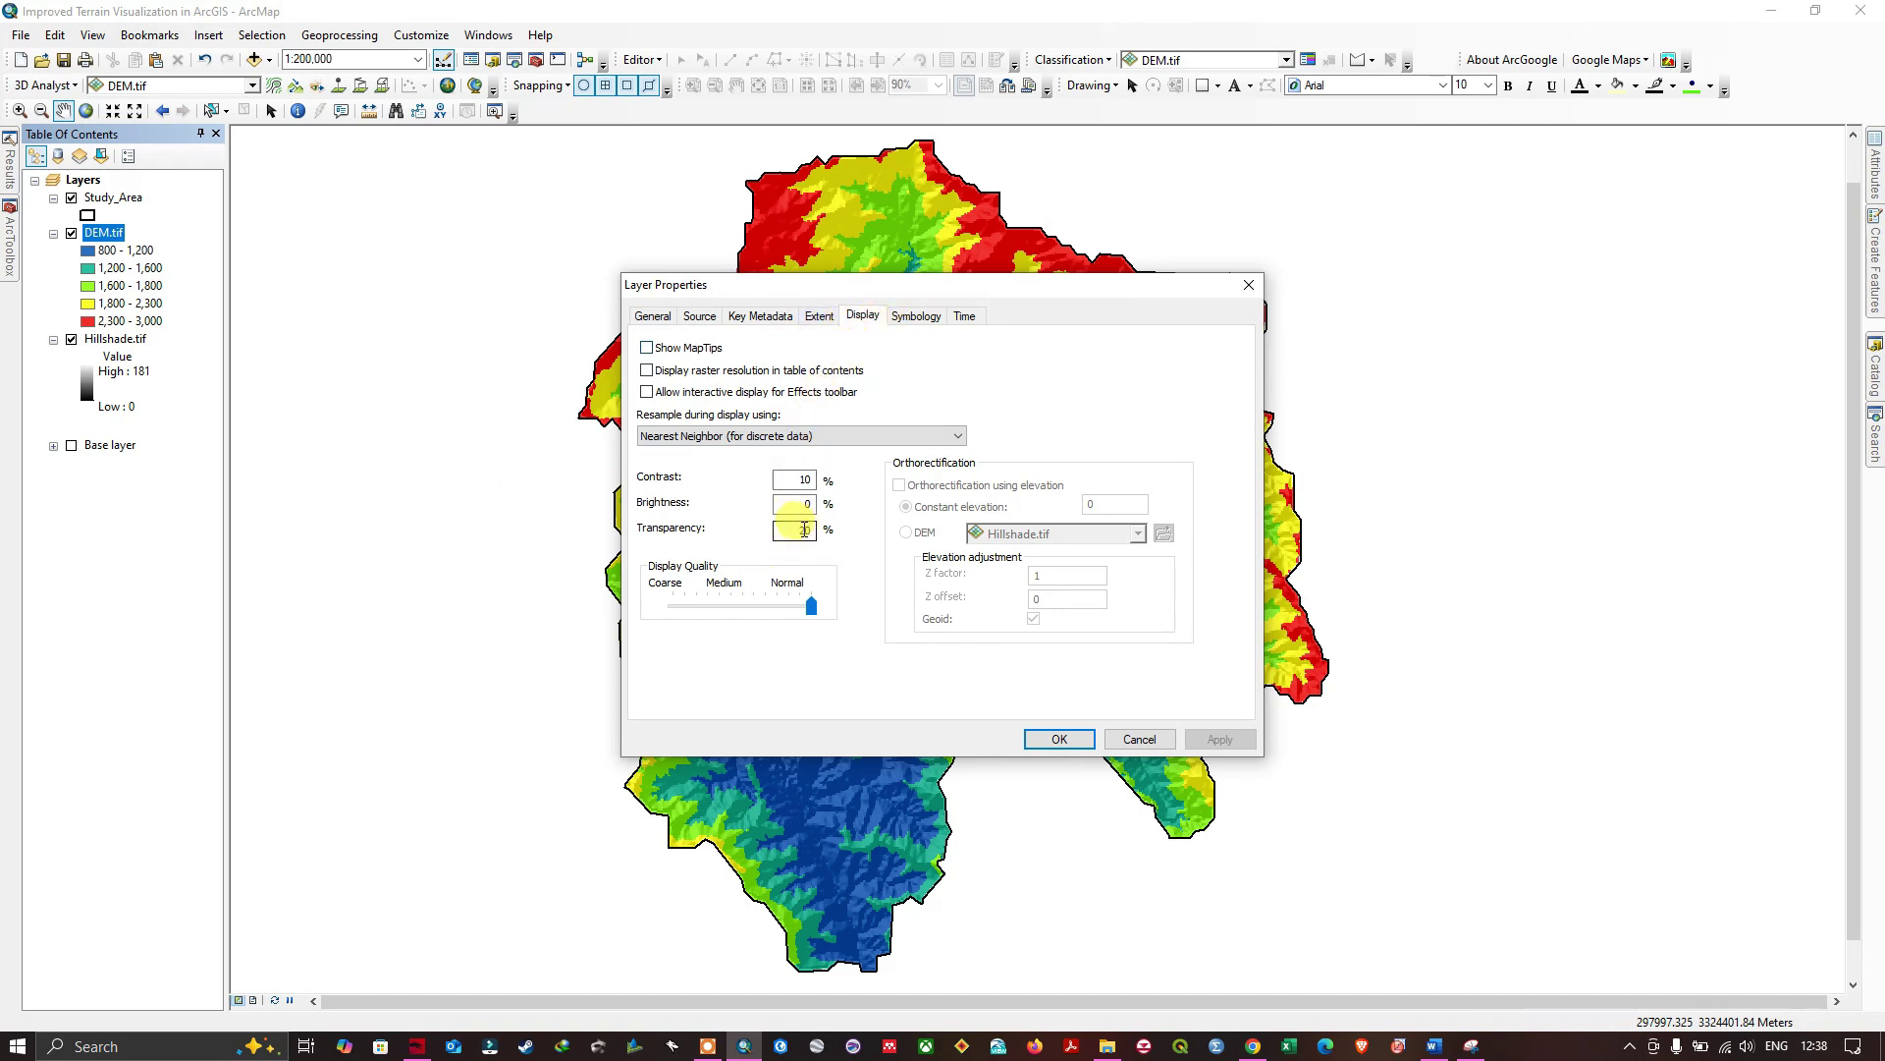
type("20")
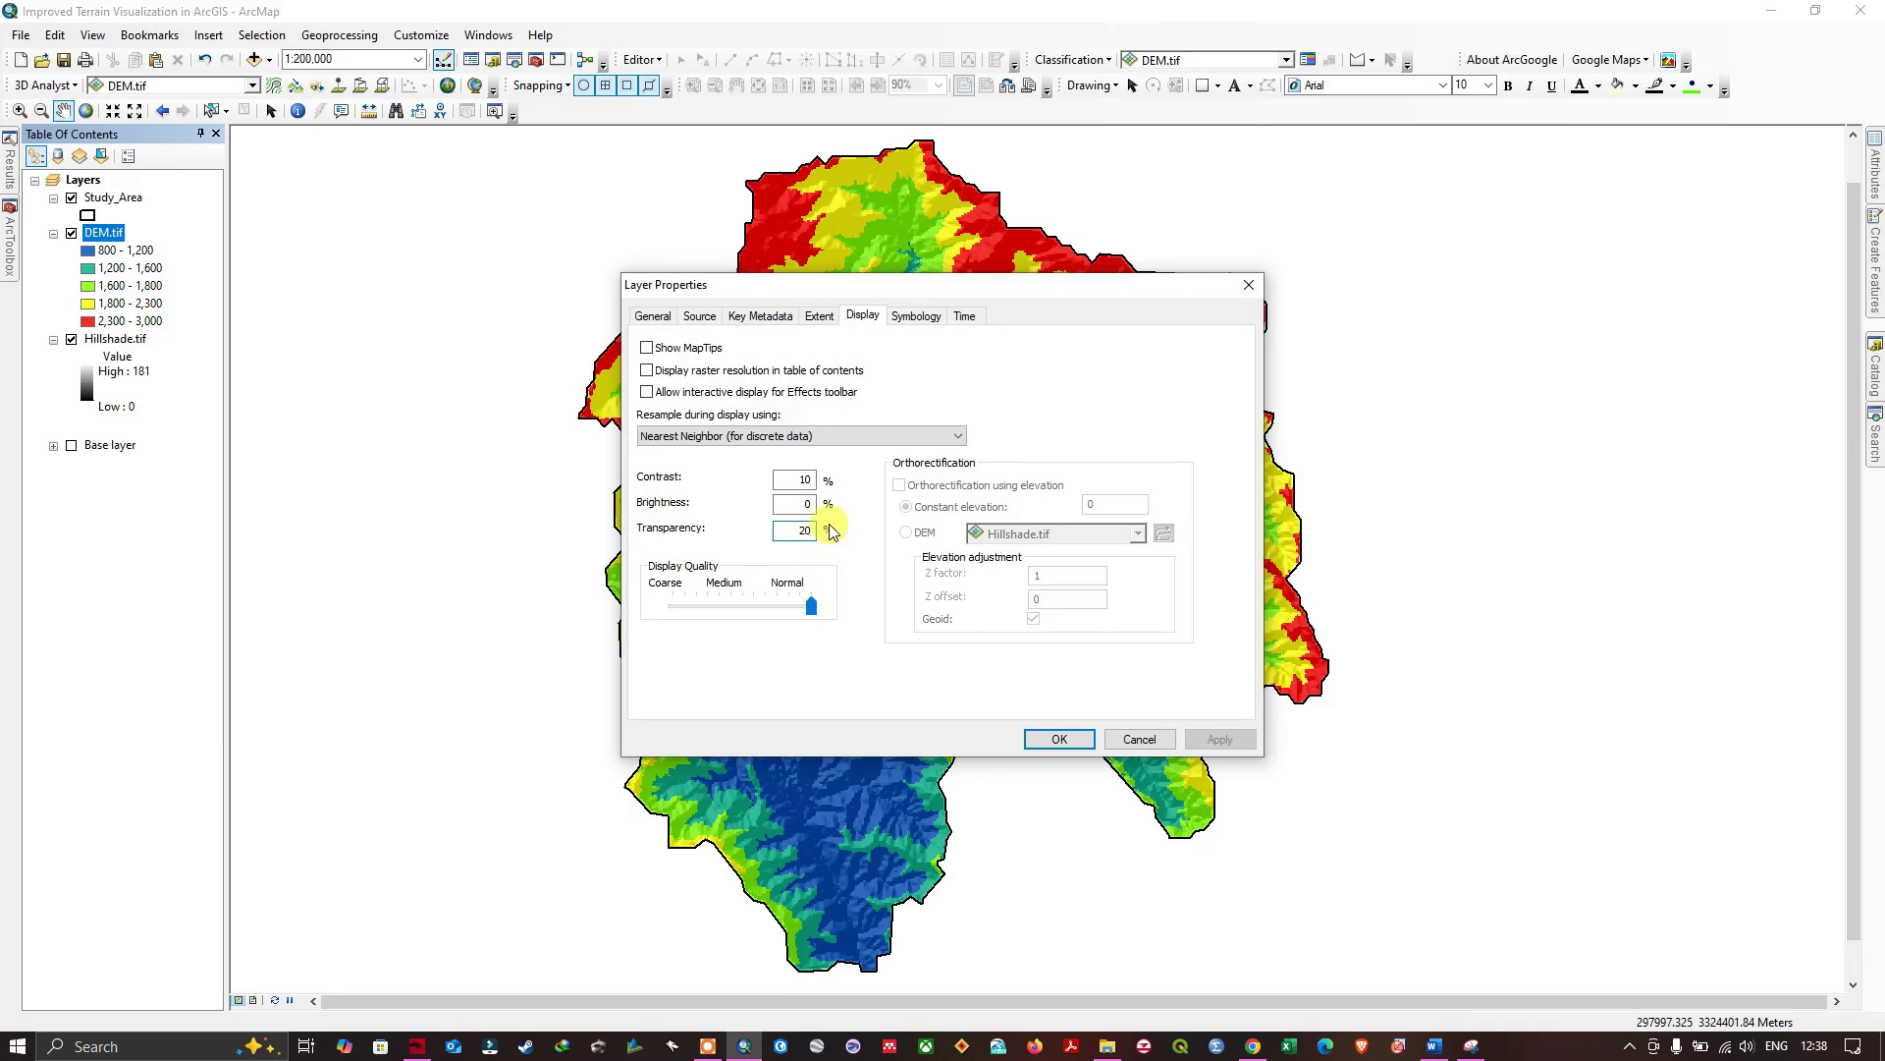
key("BackSpace")
key("BackSpace")
type("1")
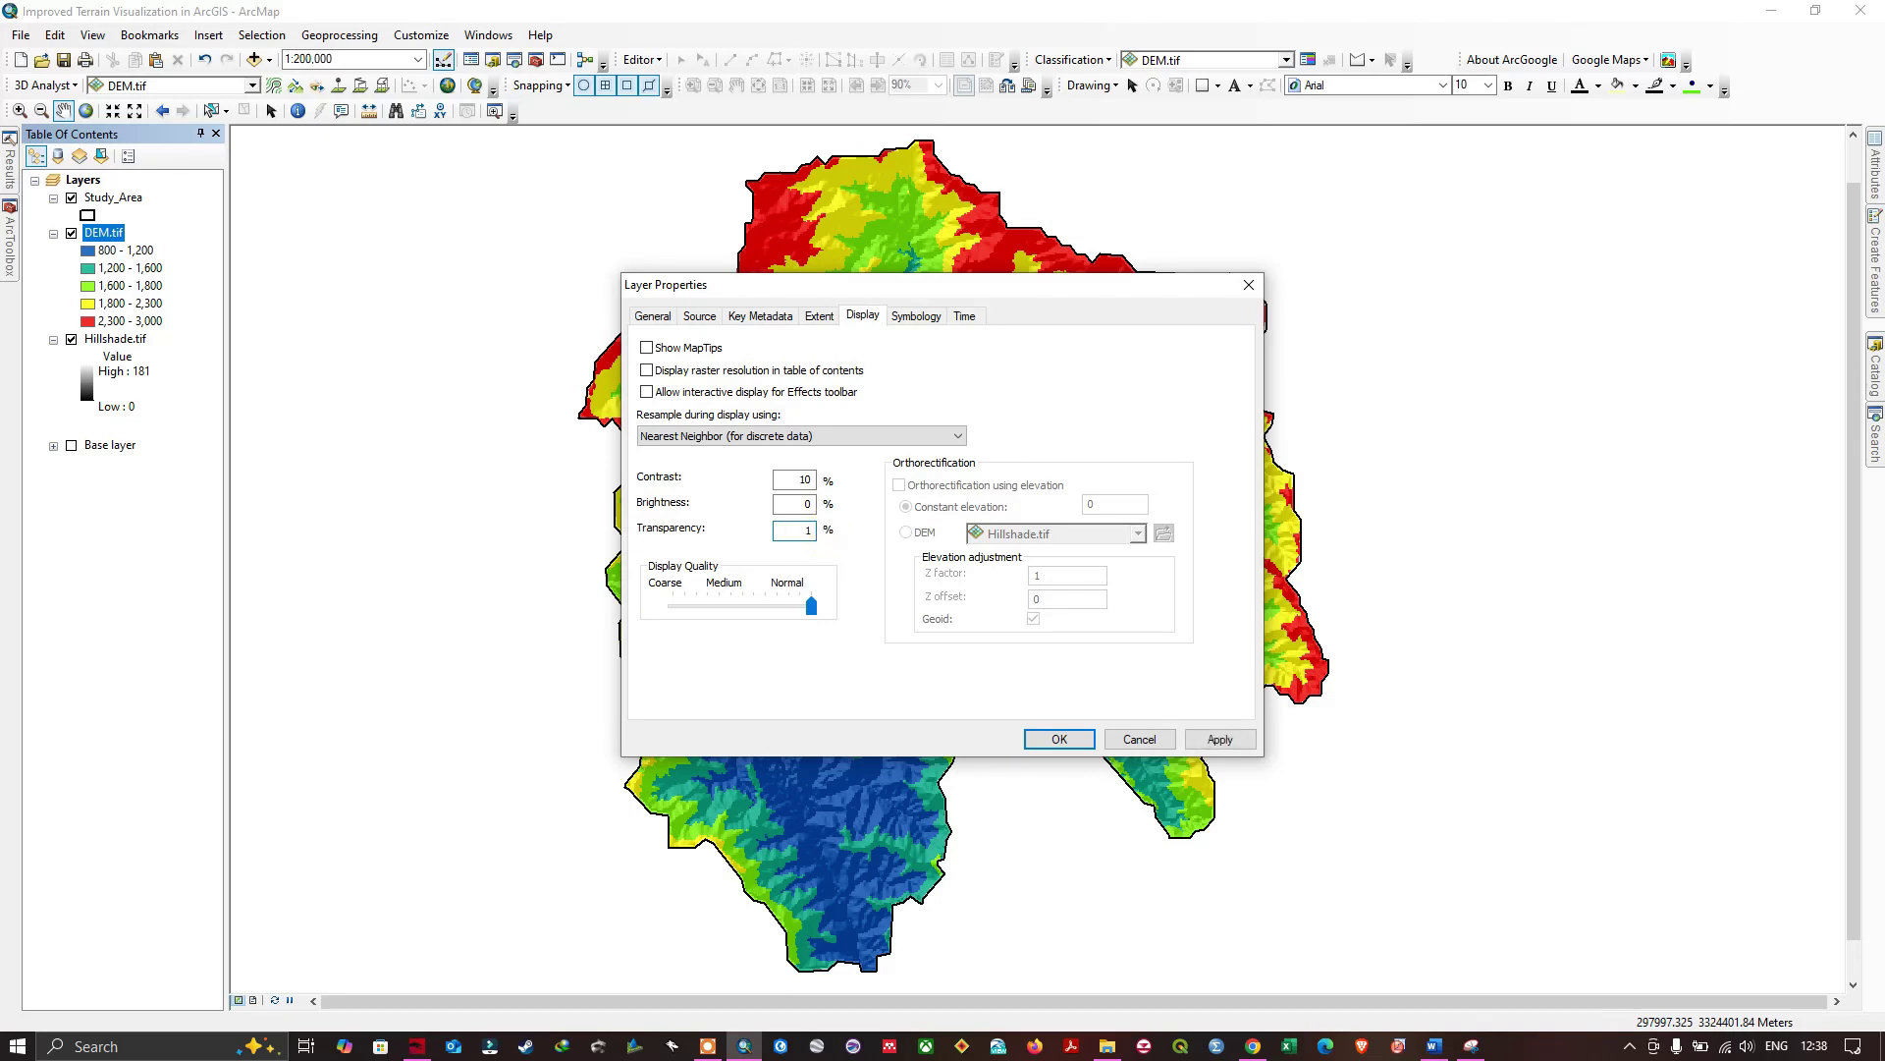
type("5")
left_click(1214, 752)
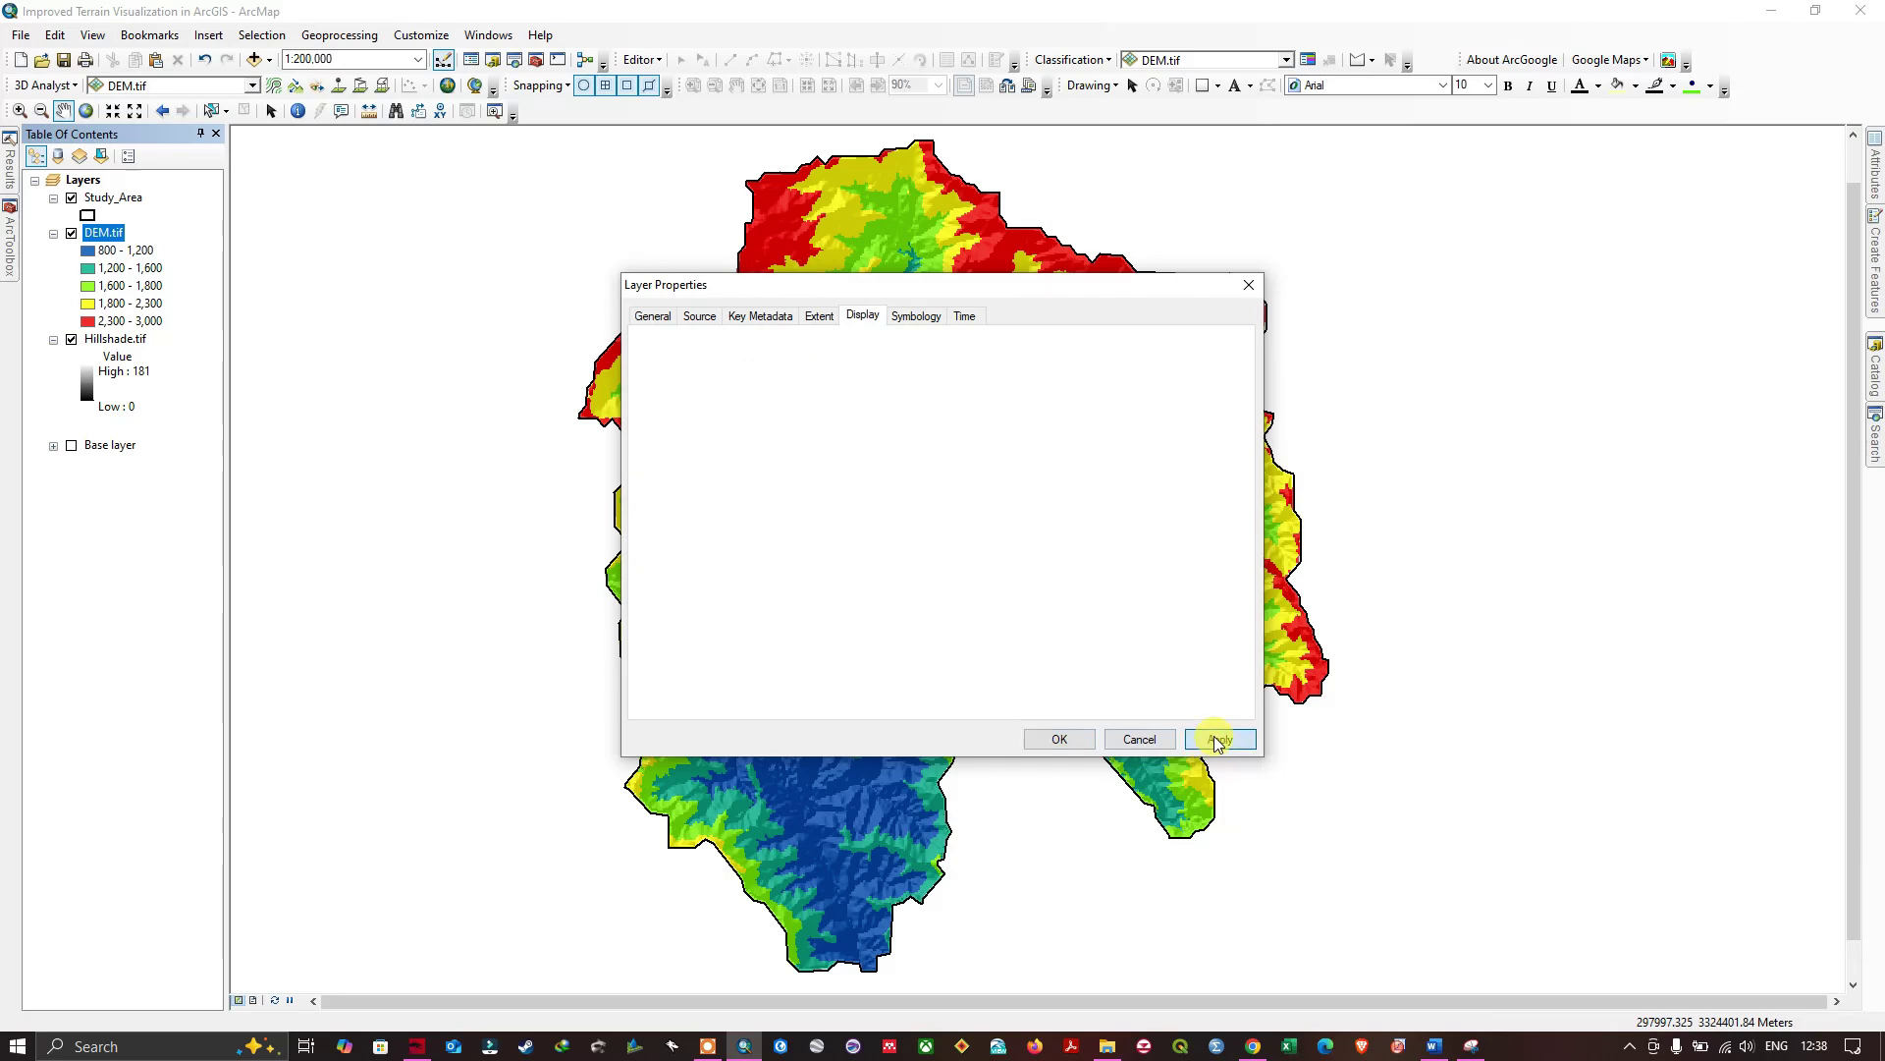
left_click(1078, 738)
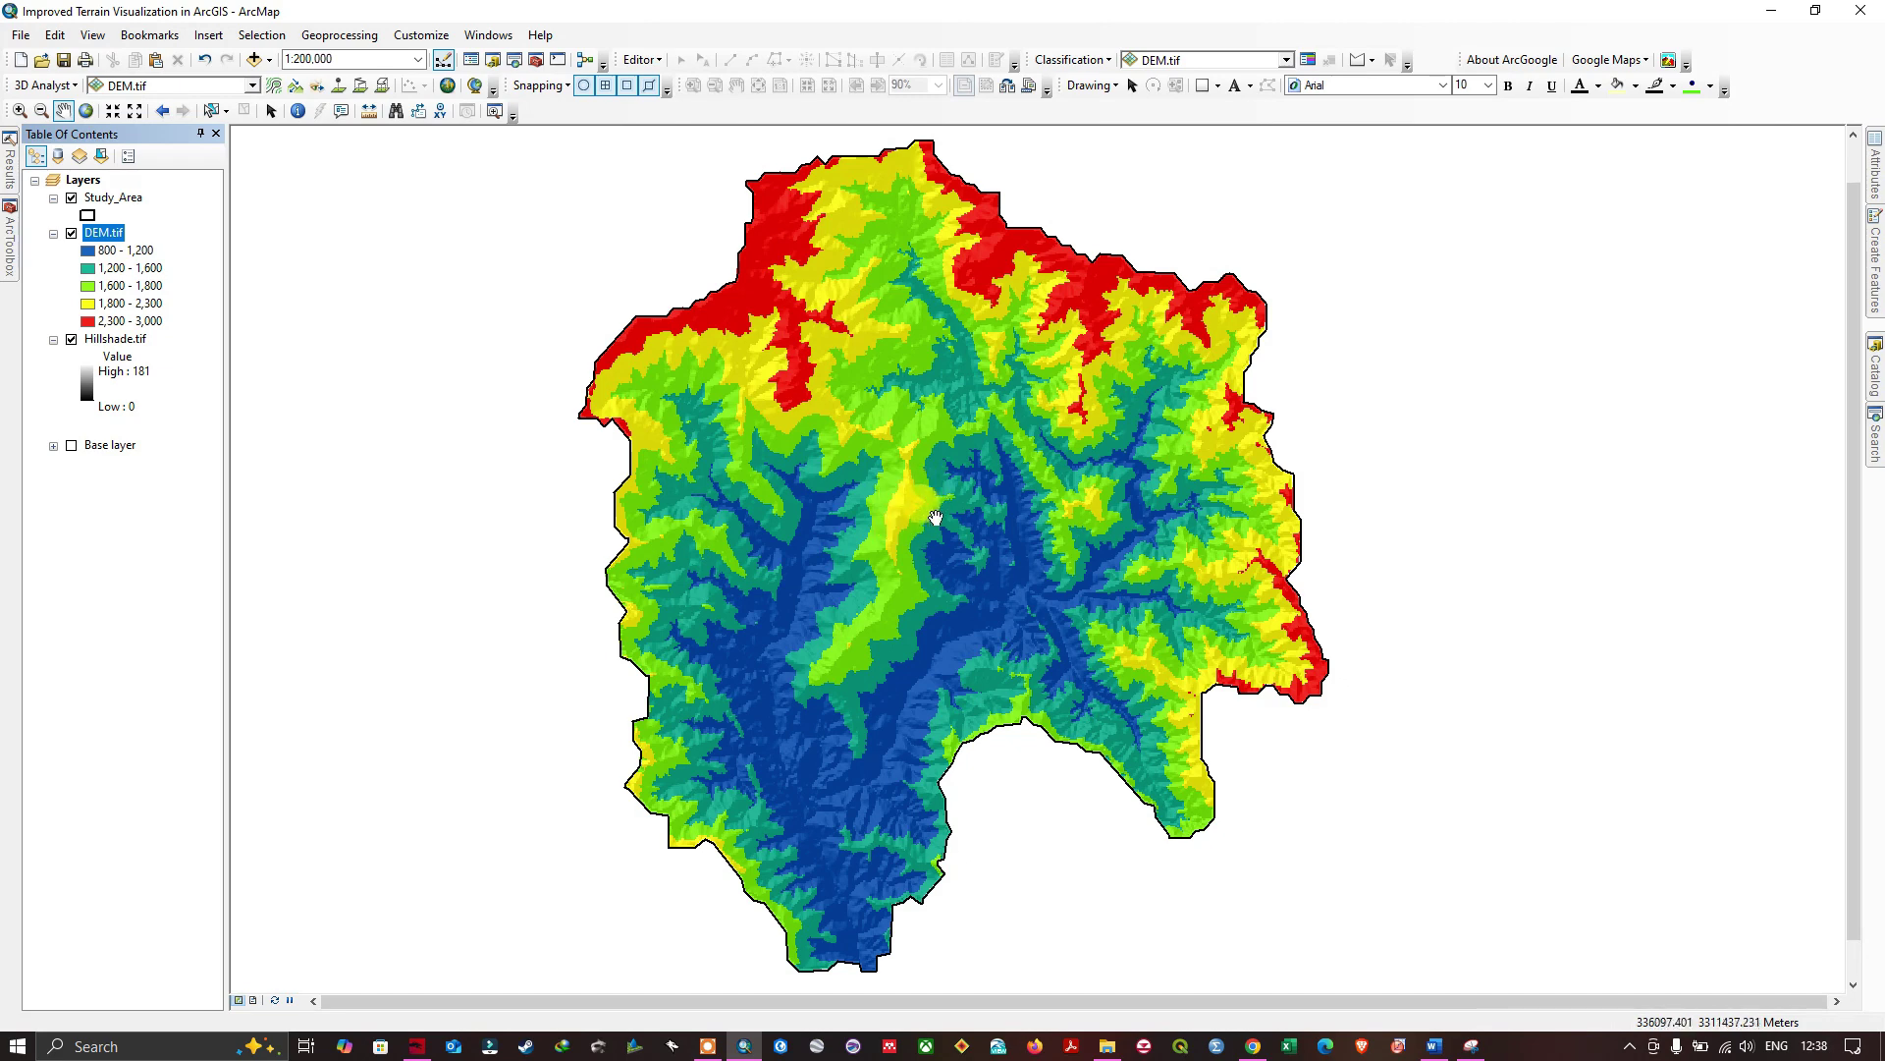
left_click_drag(952, 521, 945, 506)
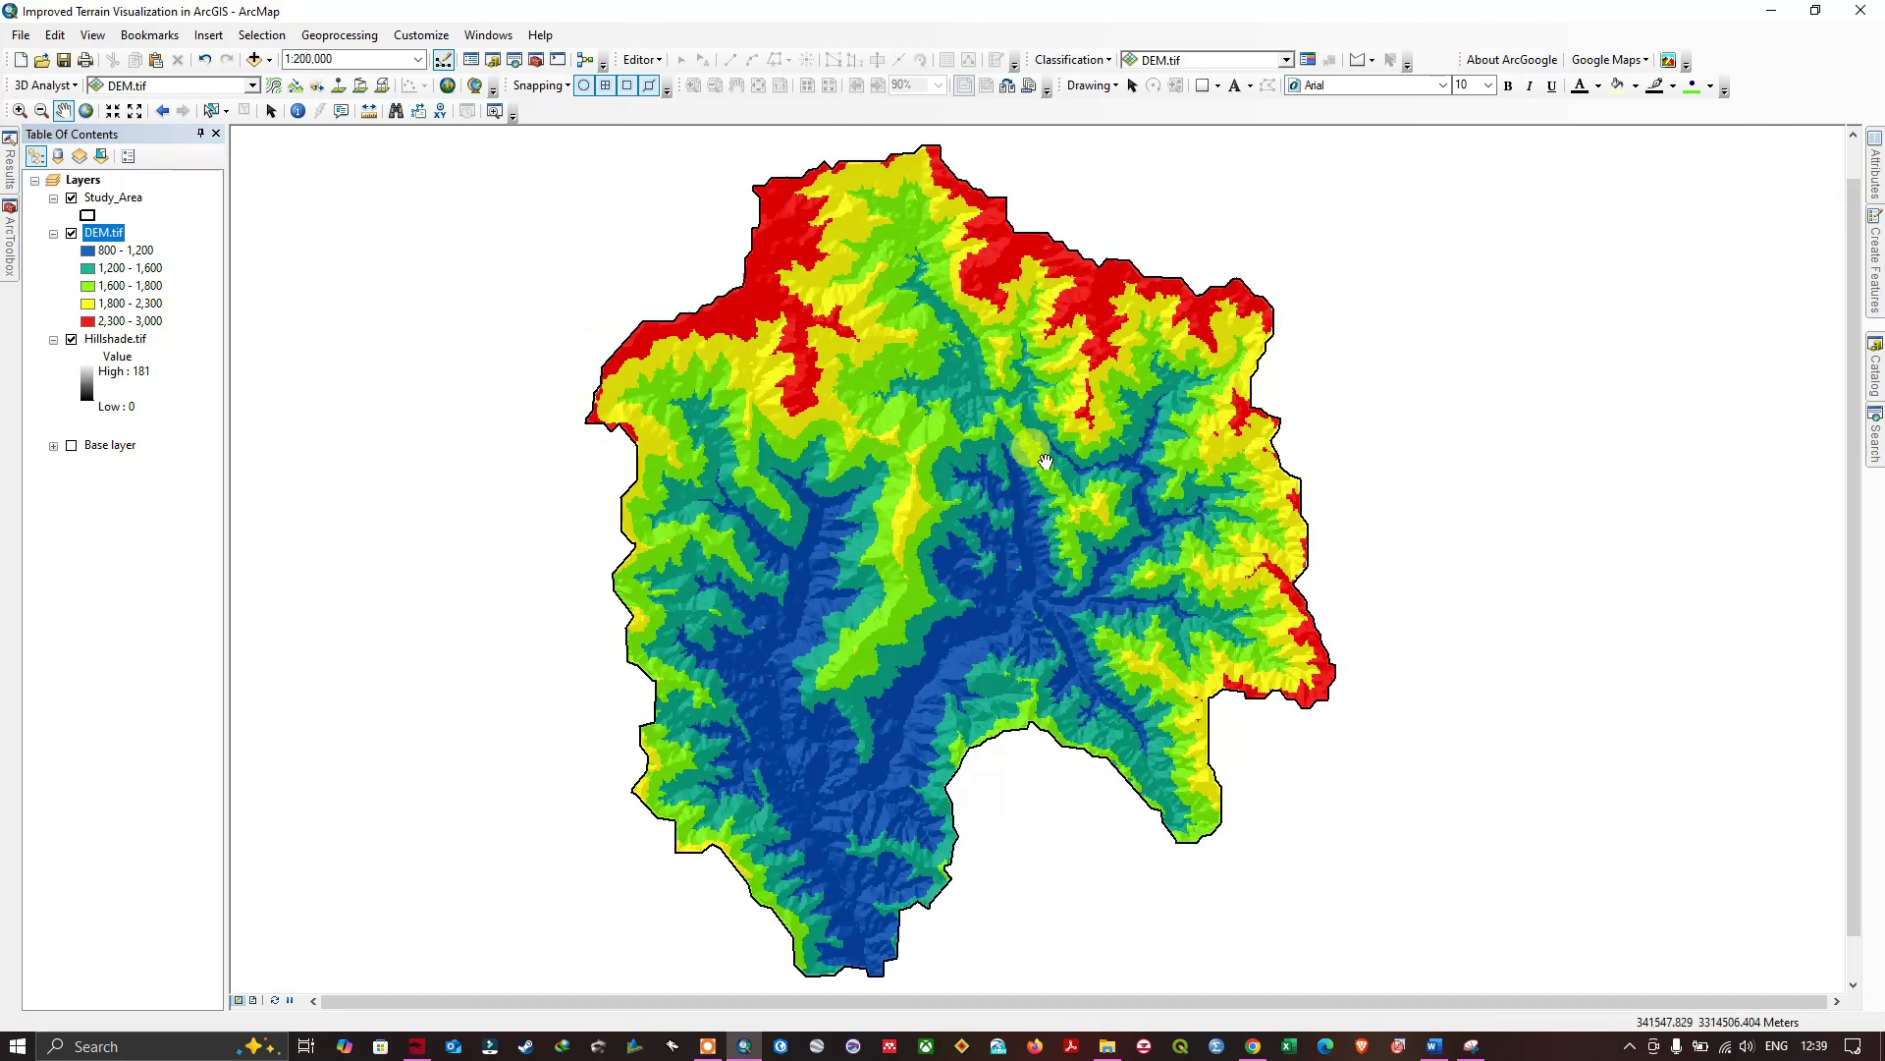
left_click_drag(990, 402, 1007, 423)
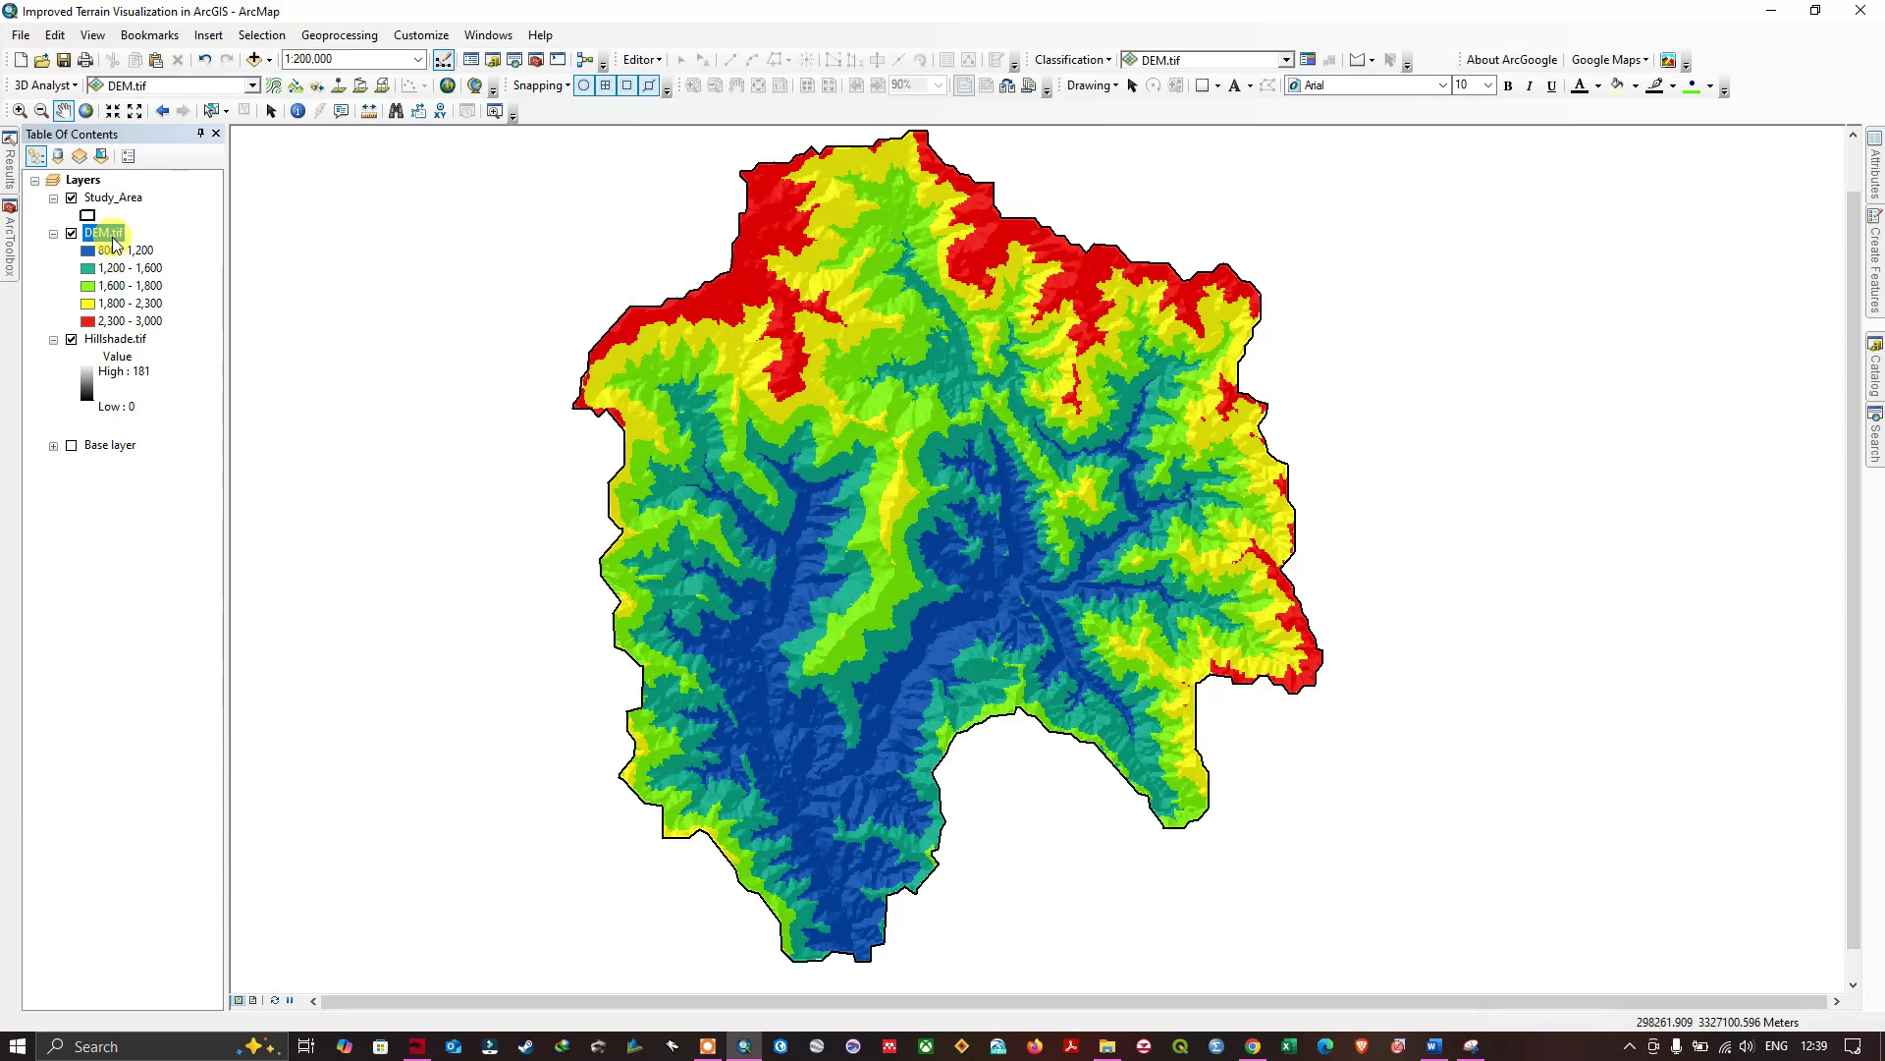
left_click_drag(114, 243, 109, 235)
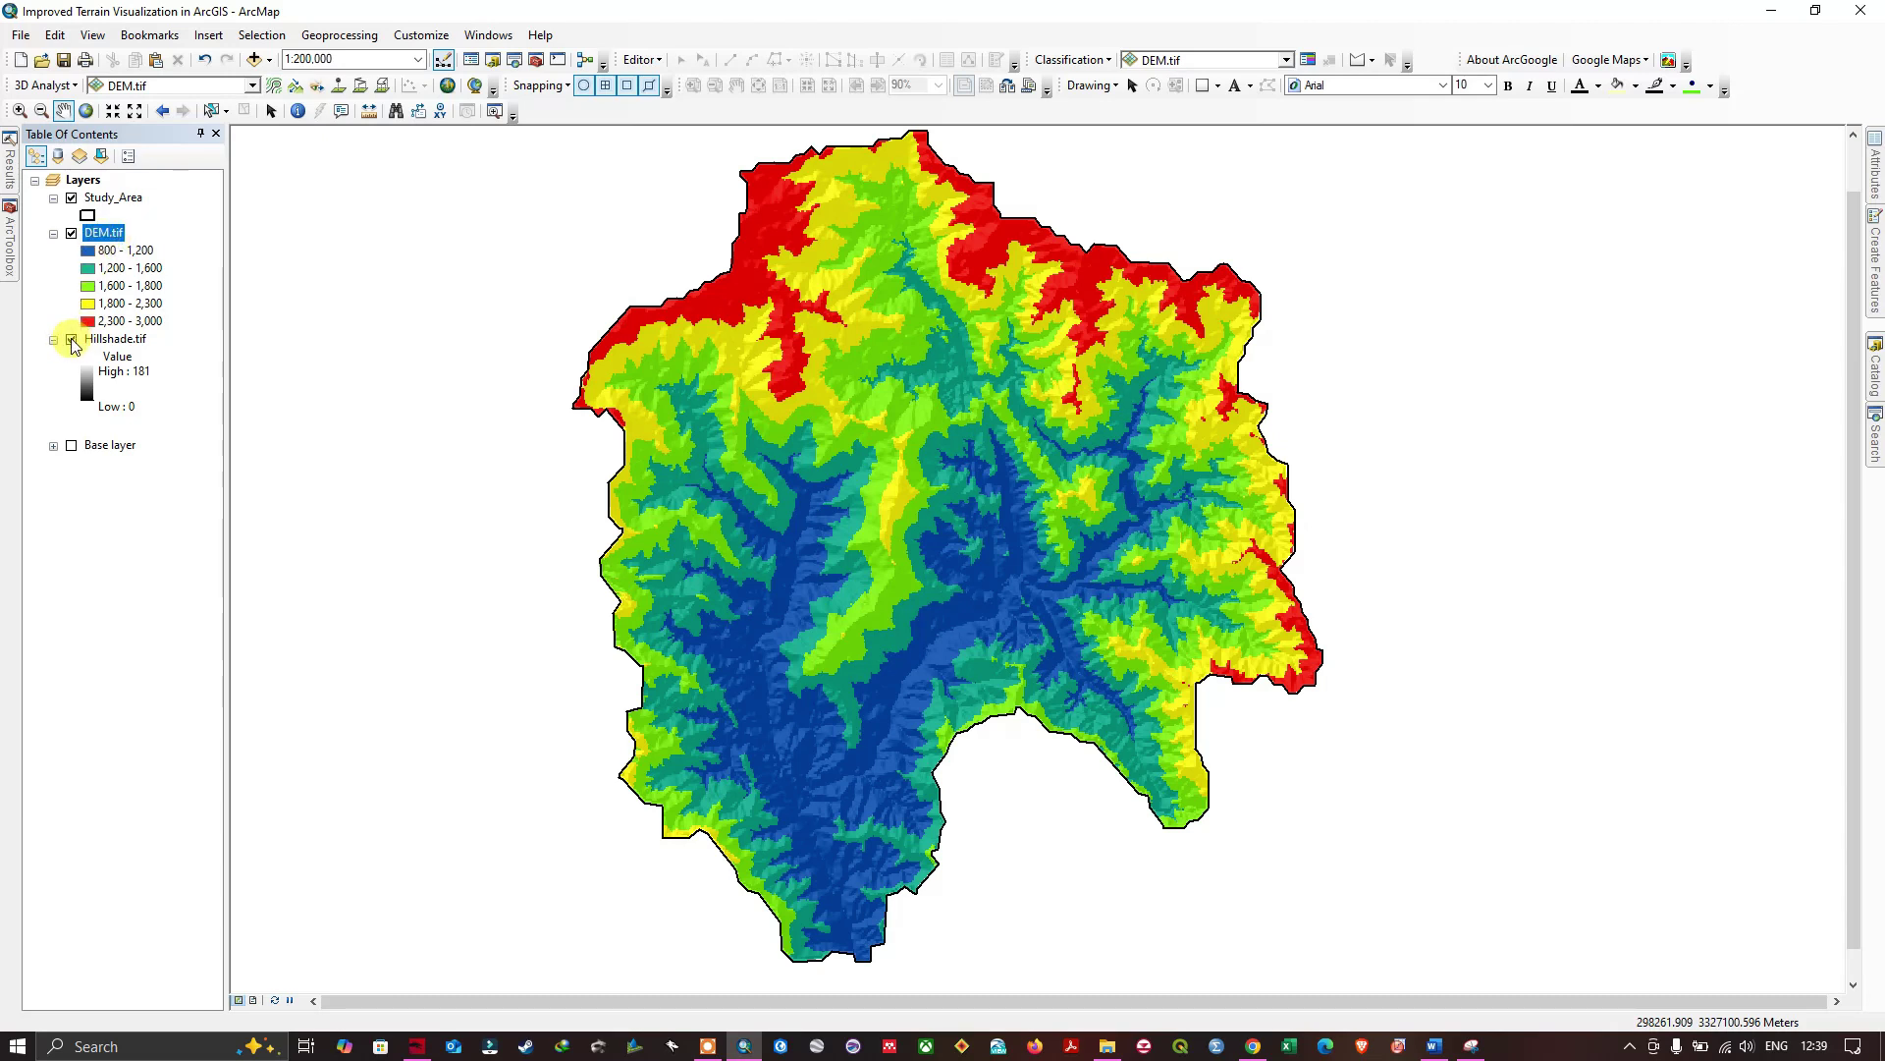
left_click(72, 340)
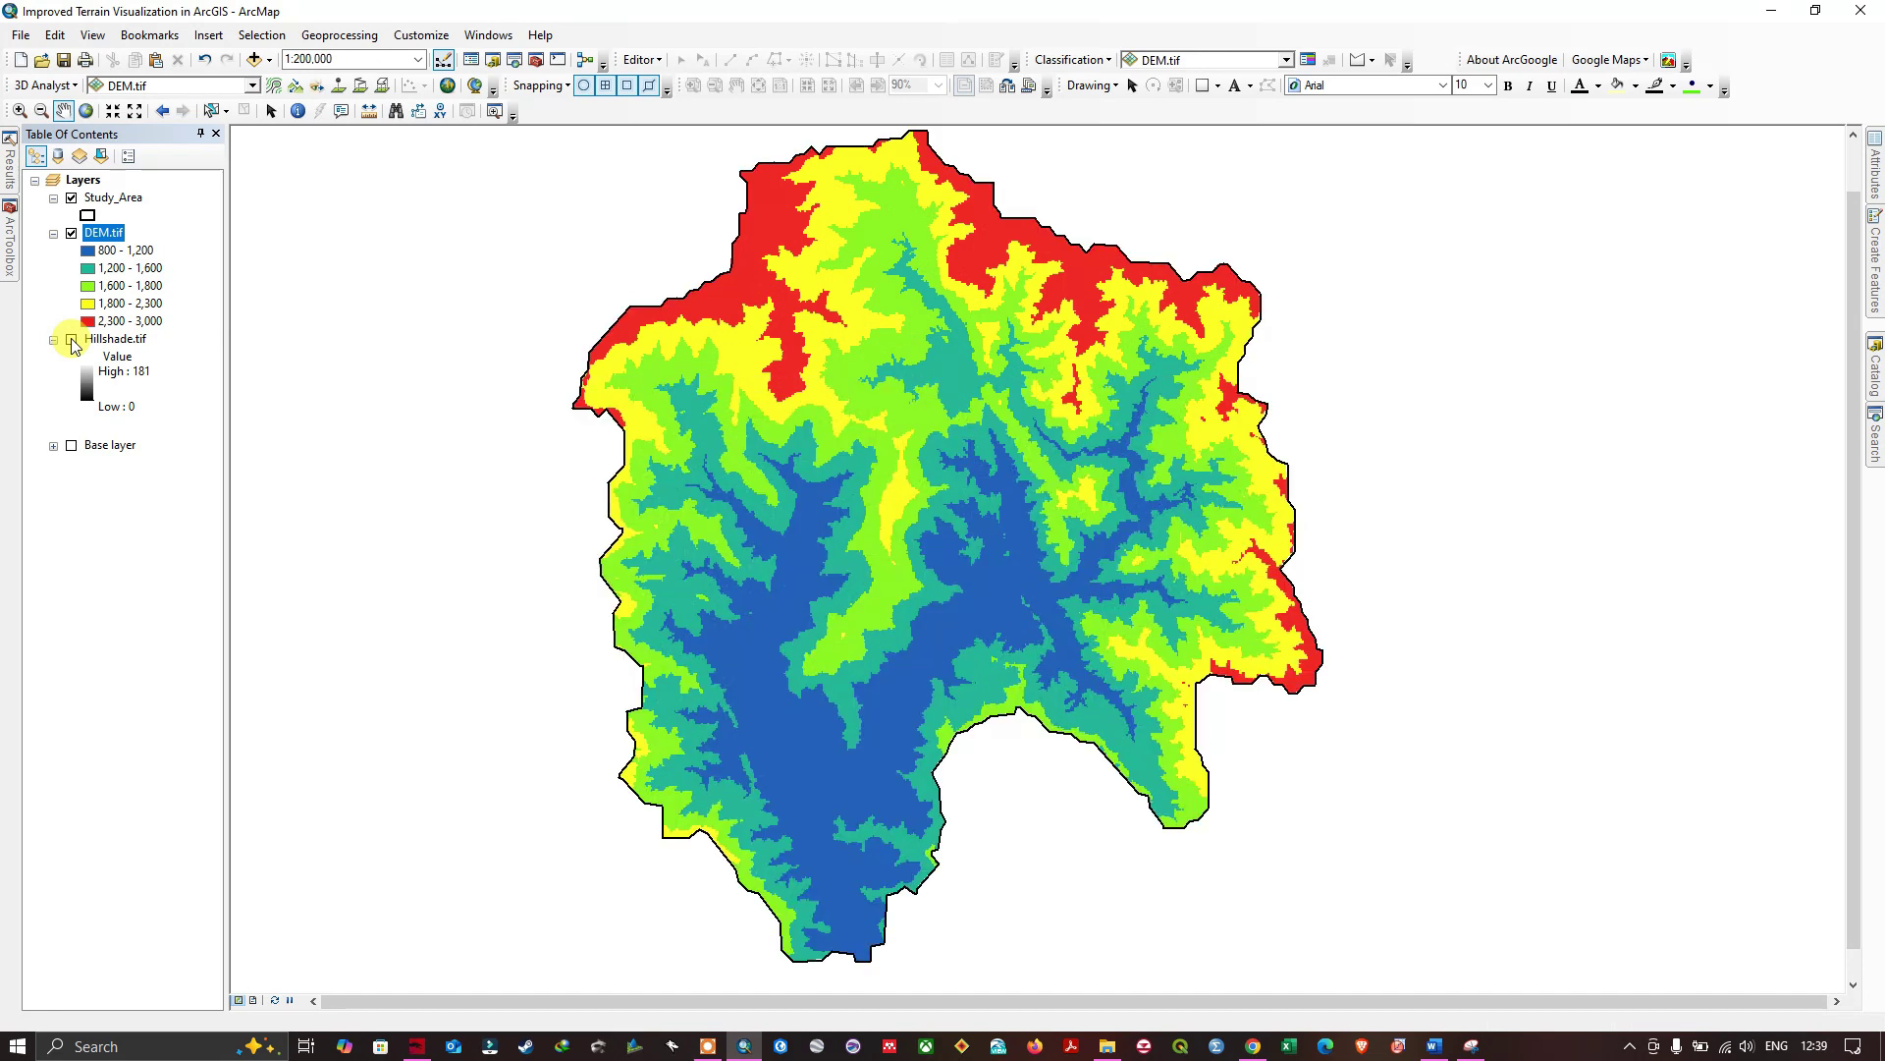
left_click(72, 340)
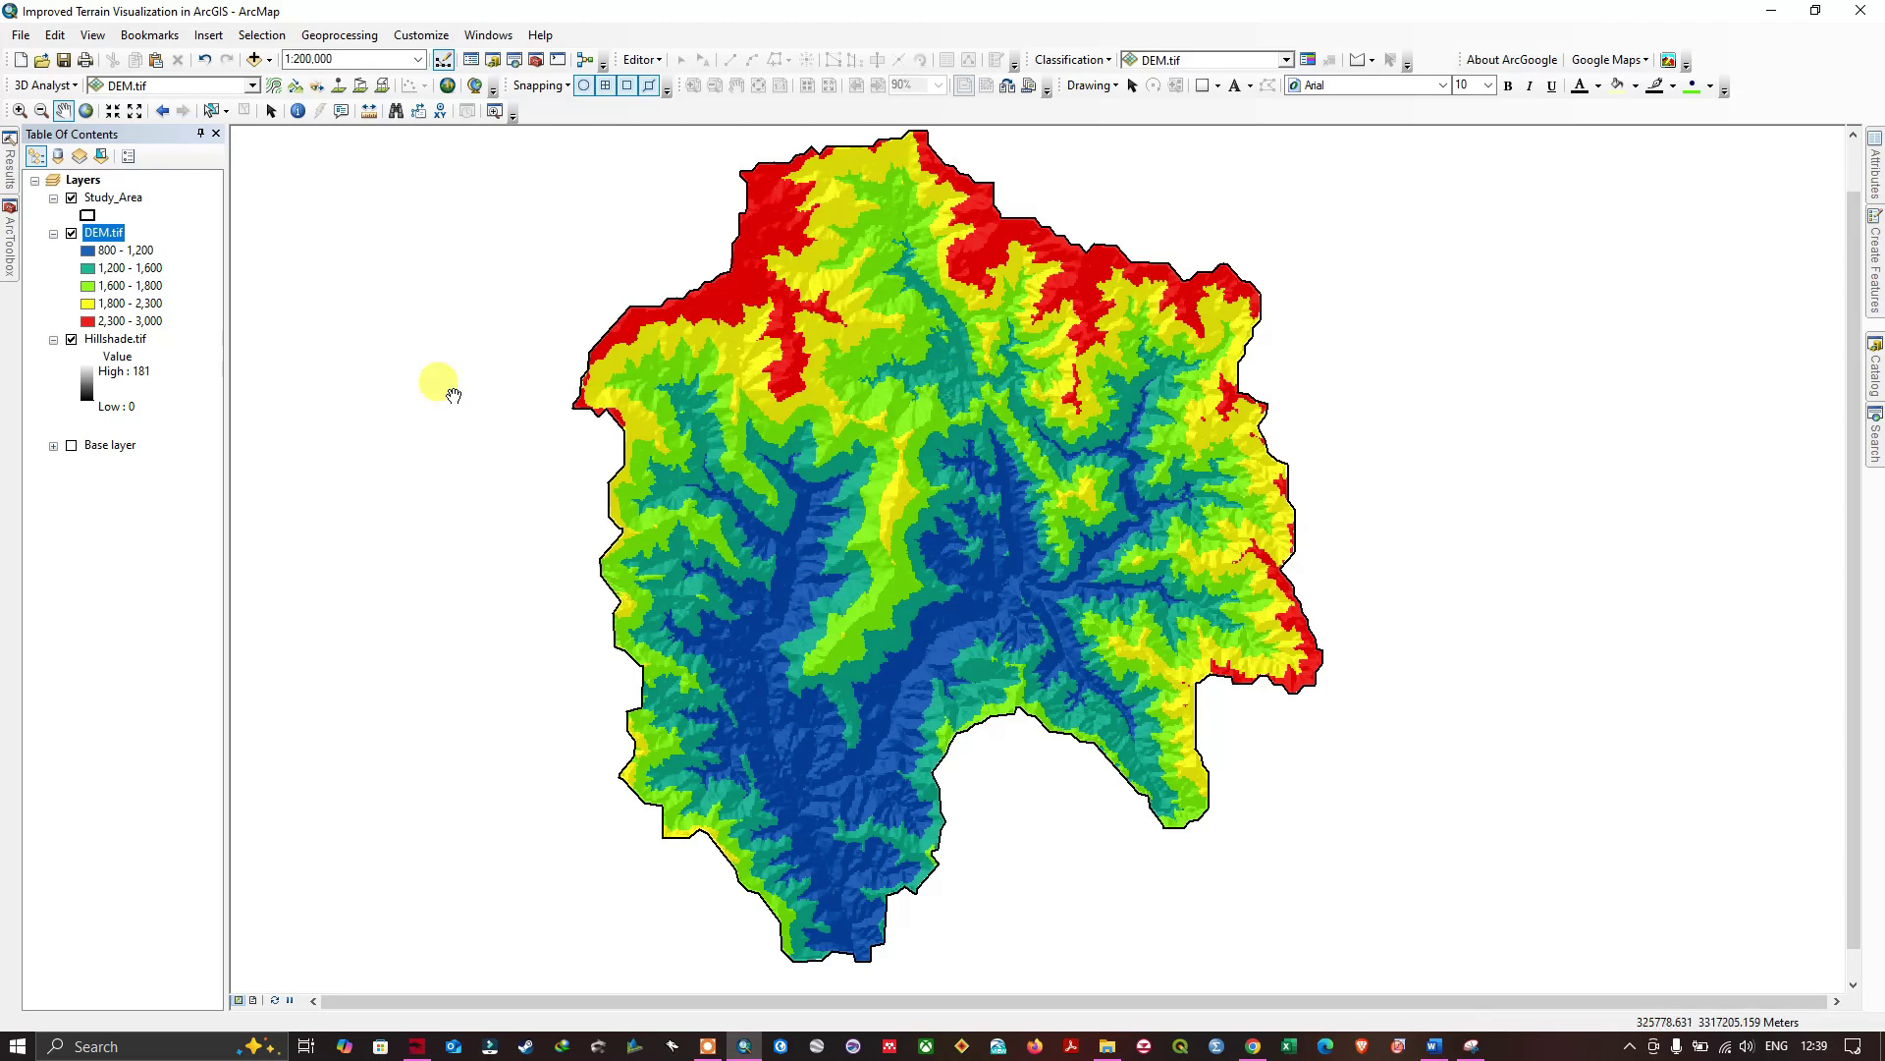
left_click(72, 339)
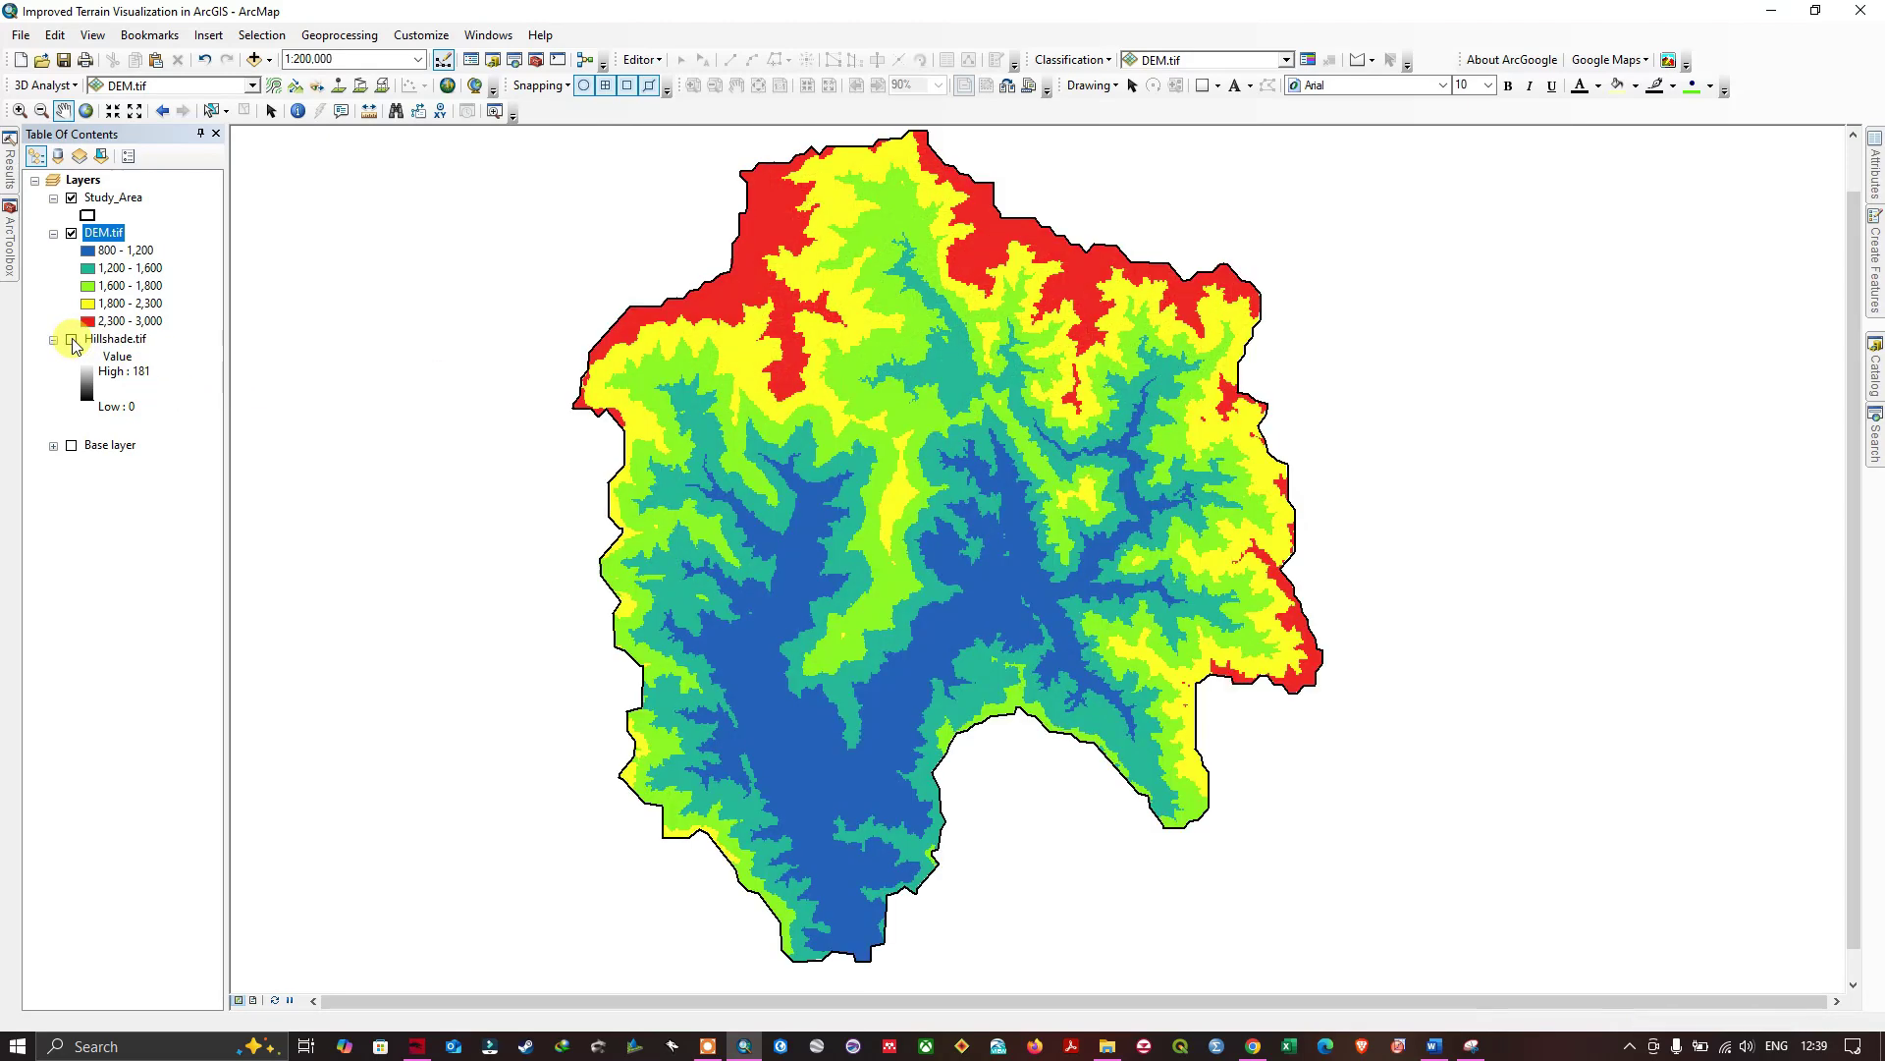
left_click(72, 340)
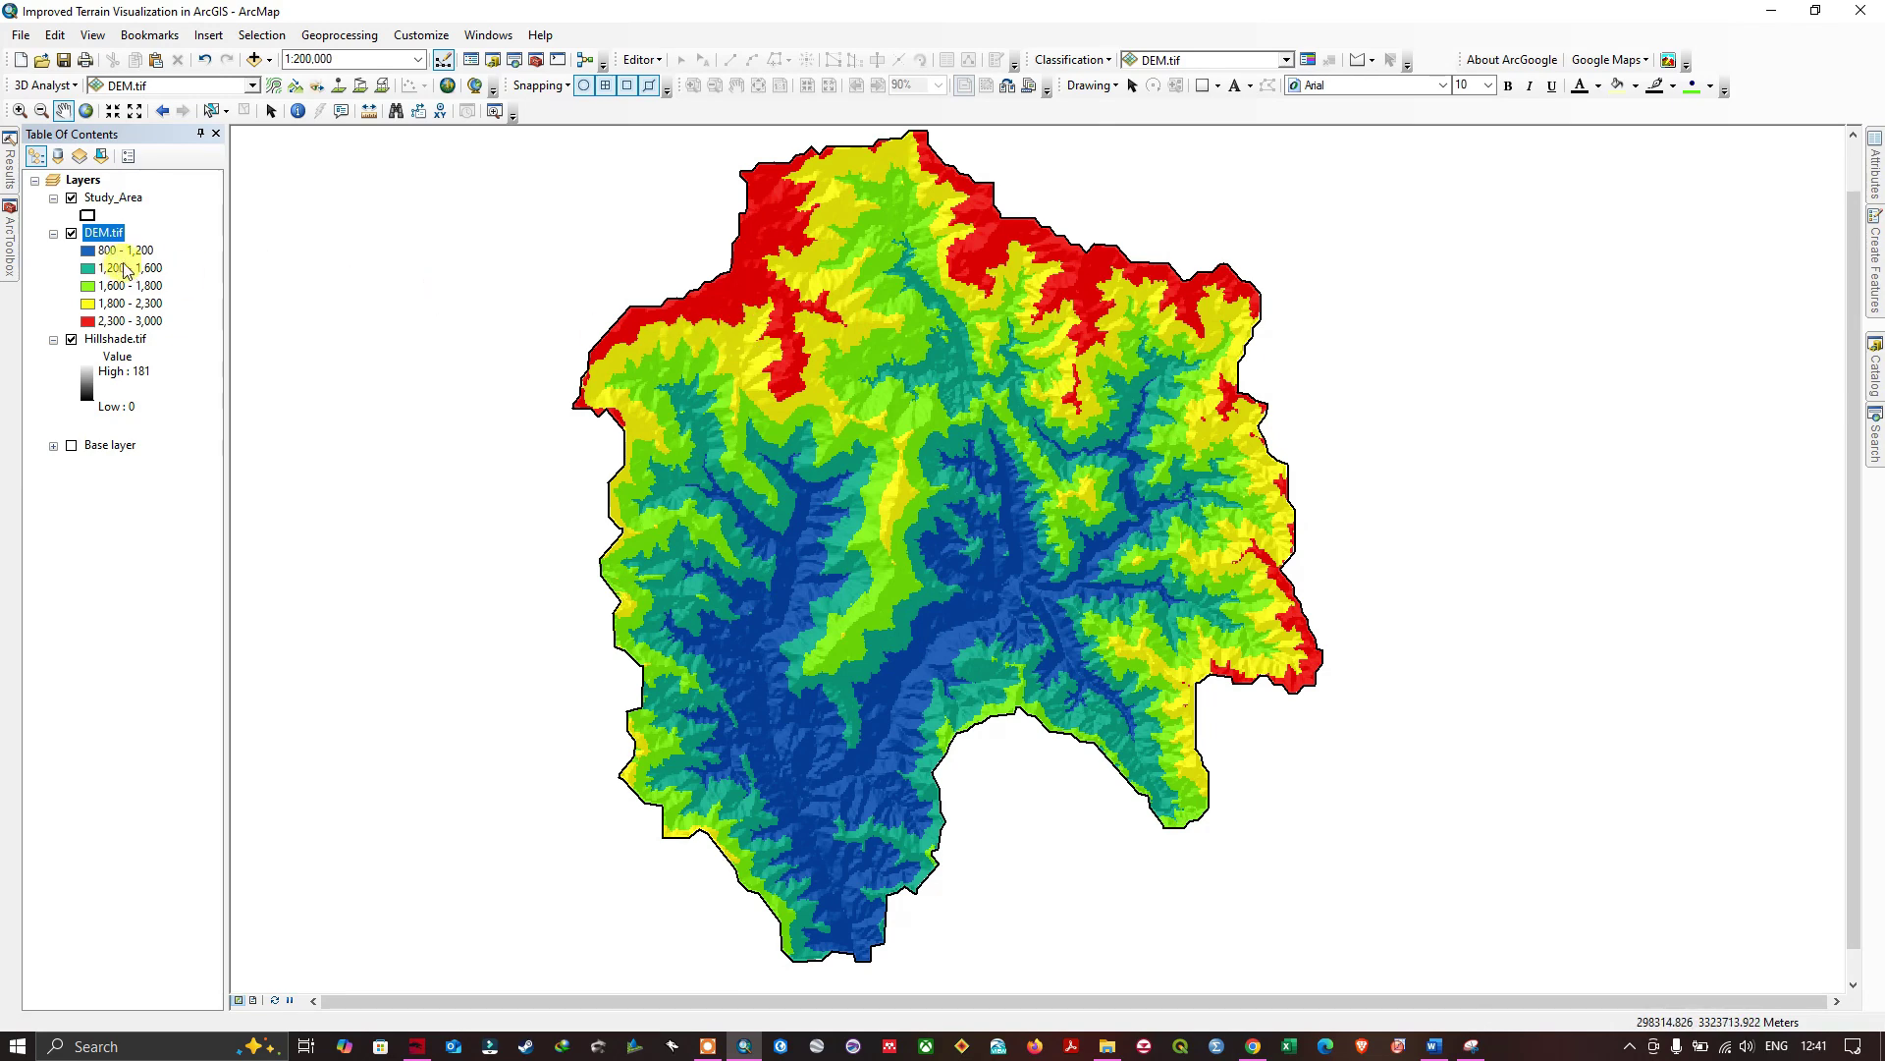
- Raise DEM.tif's display transparency to 25% in Layer Properties and apply it
left_click(111, 235)
right_click(111, 236)
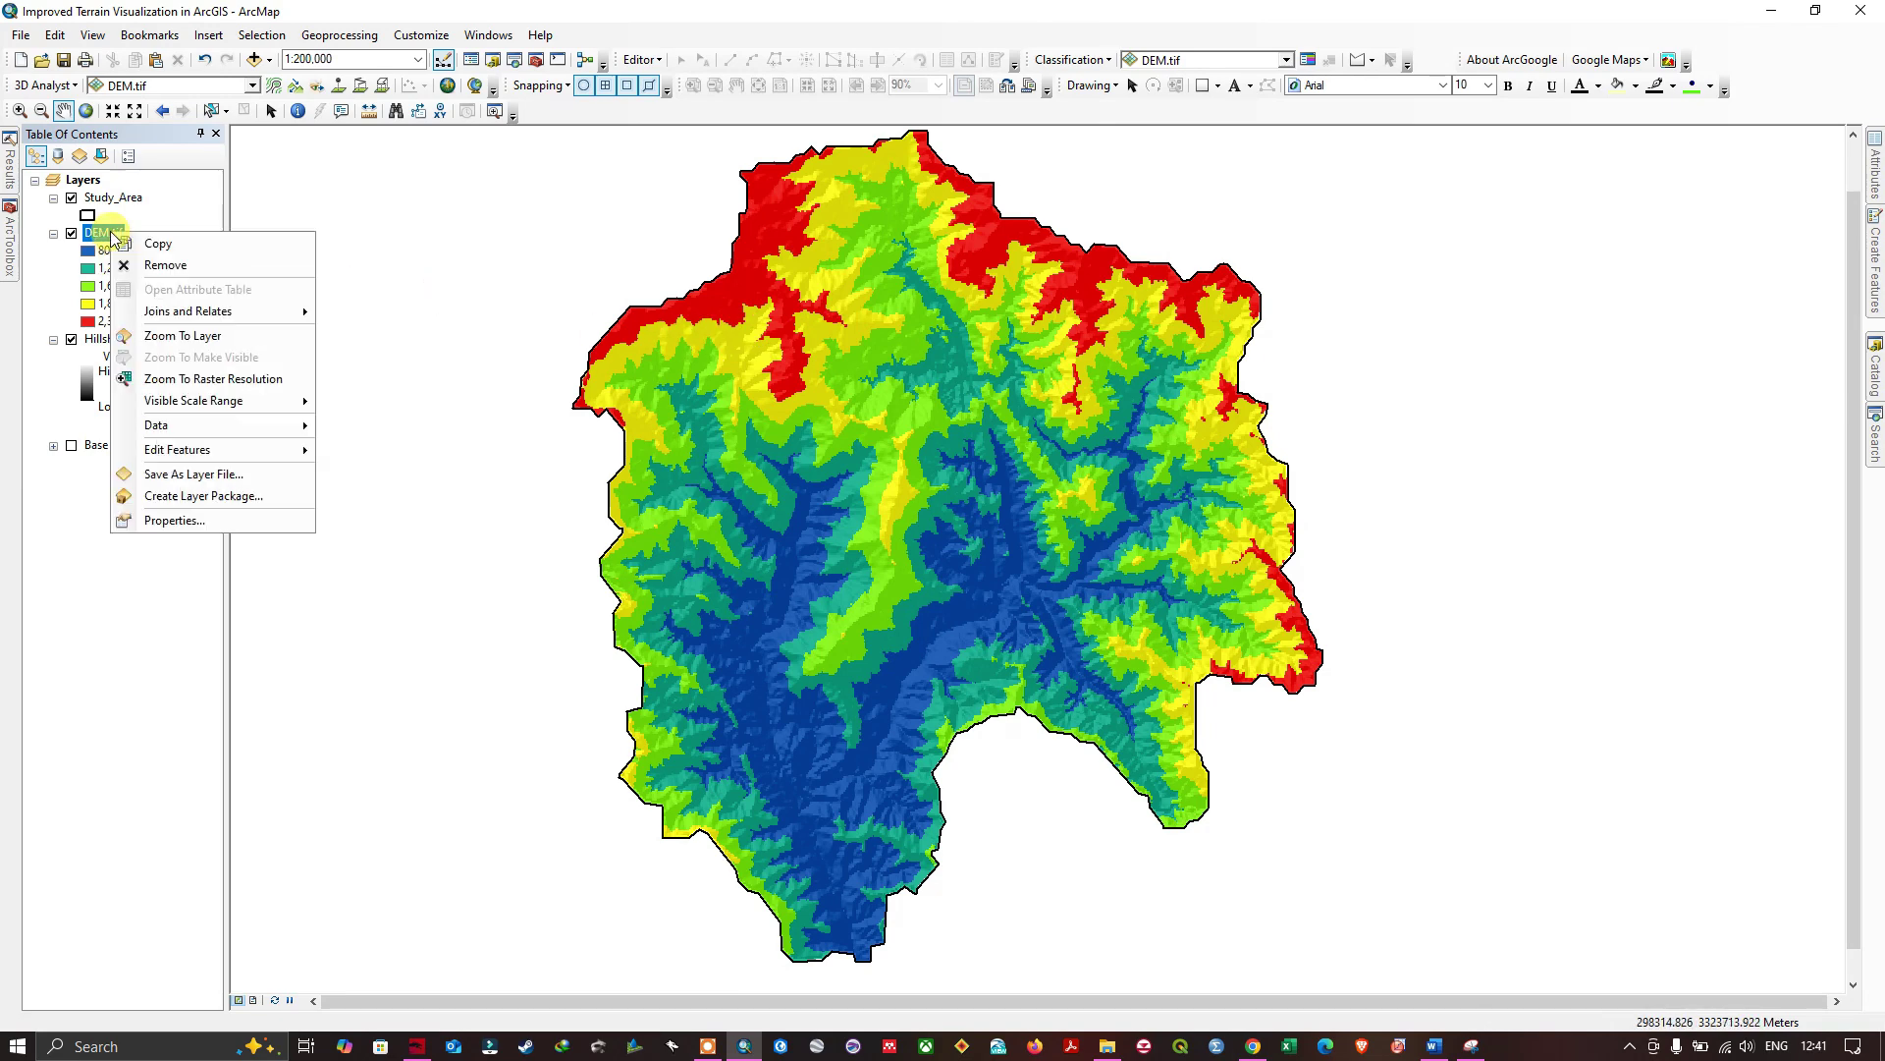
left_click(180, 519)
left_click(801, 530)
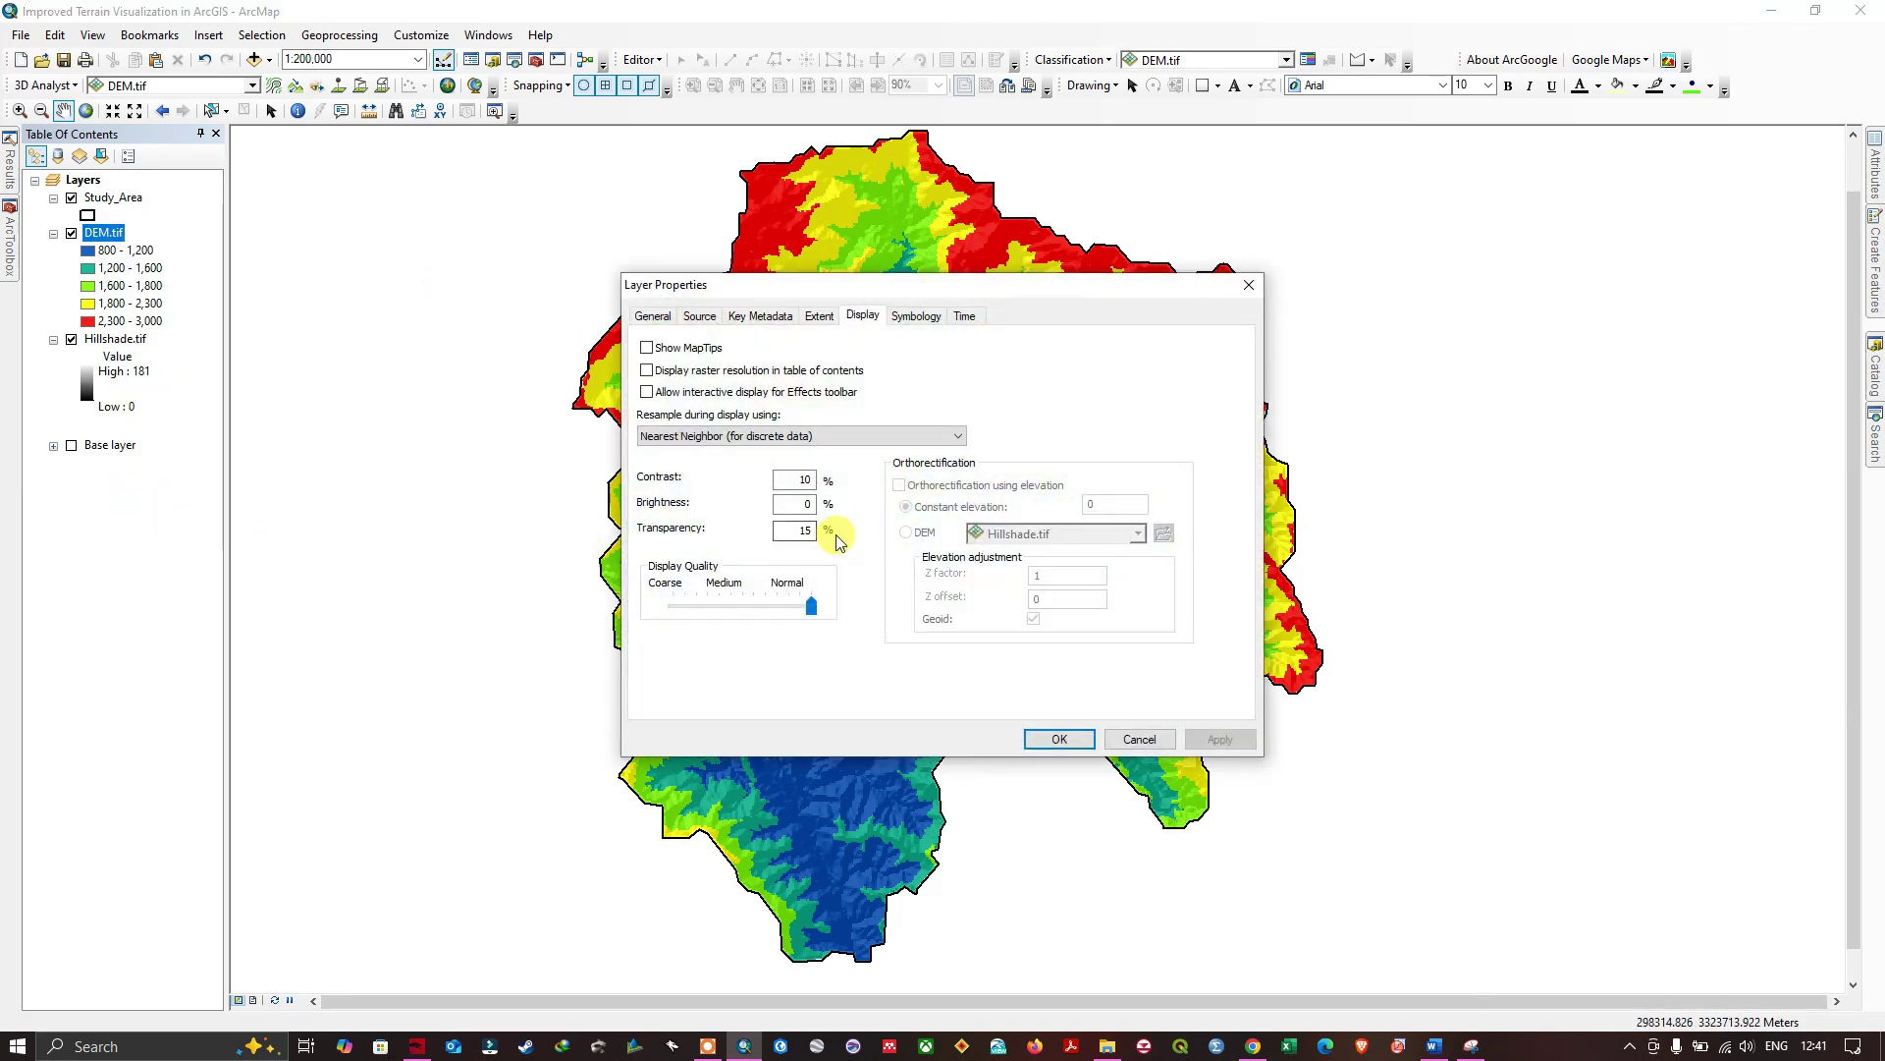
type("15")
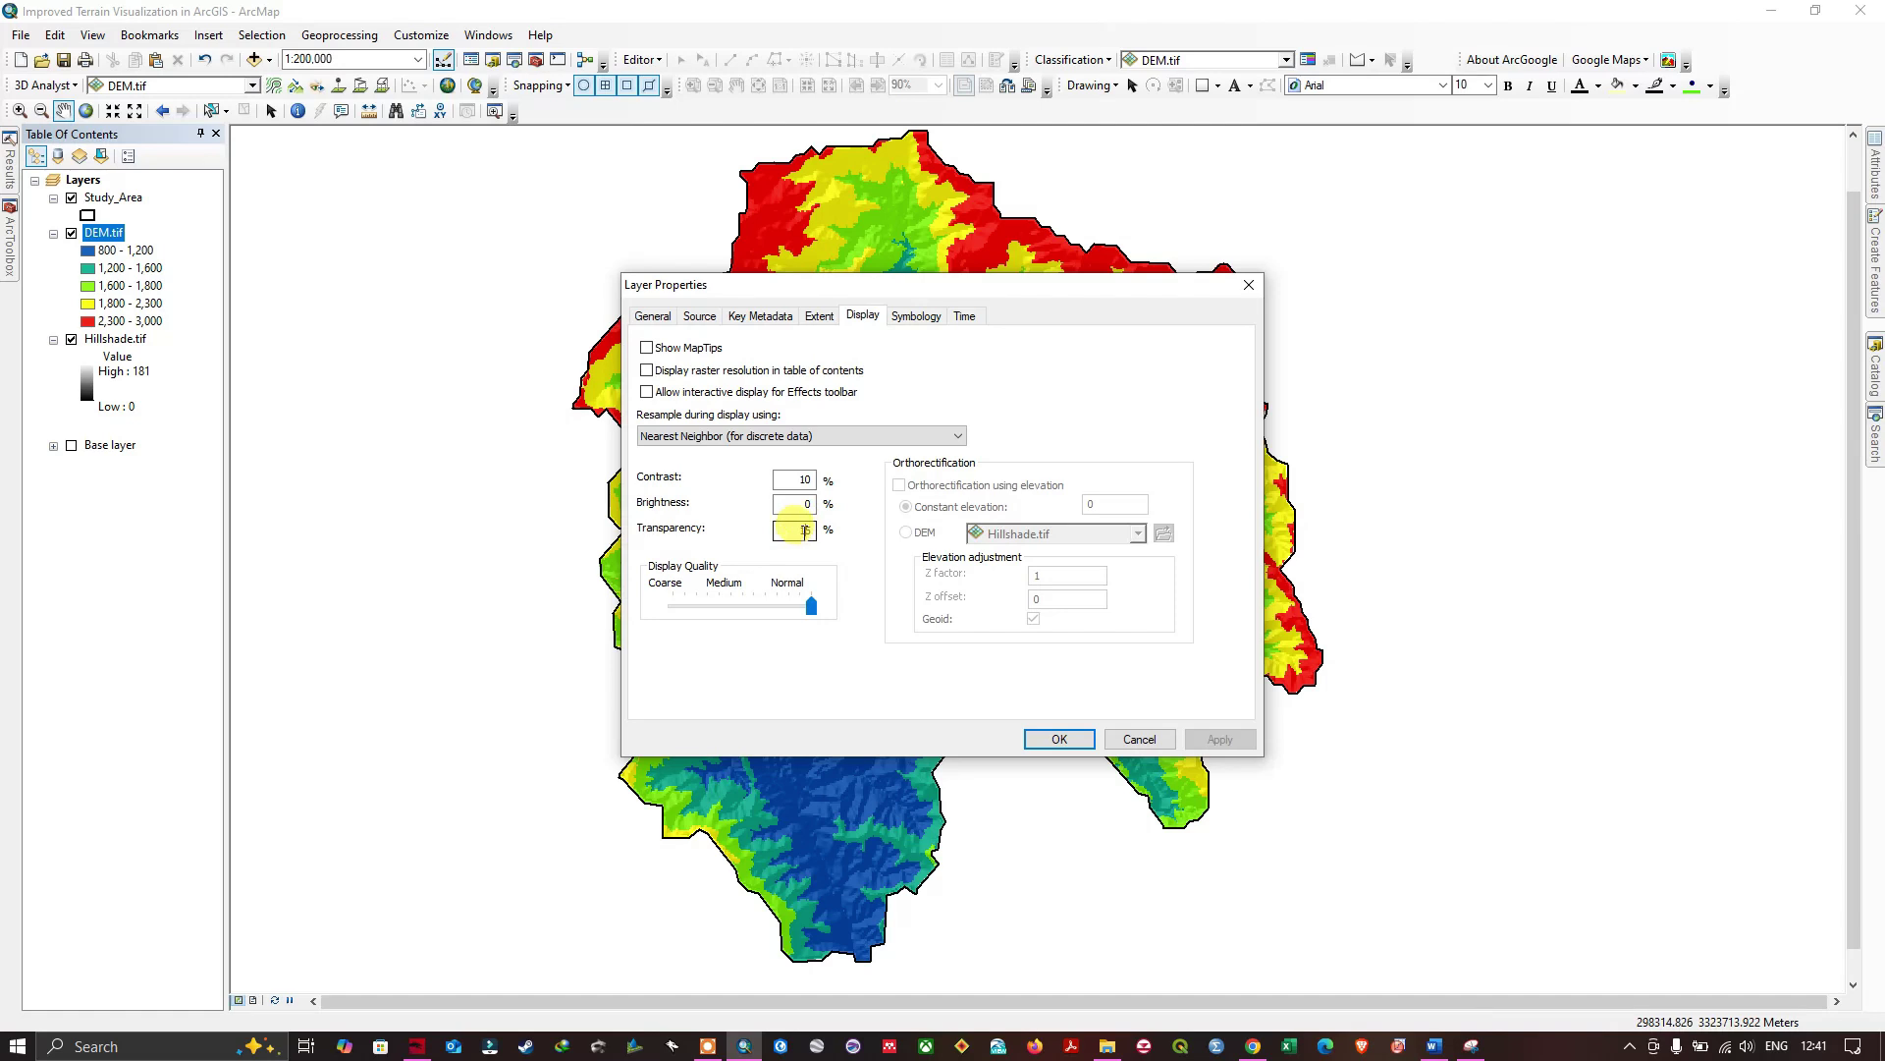
type("5")
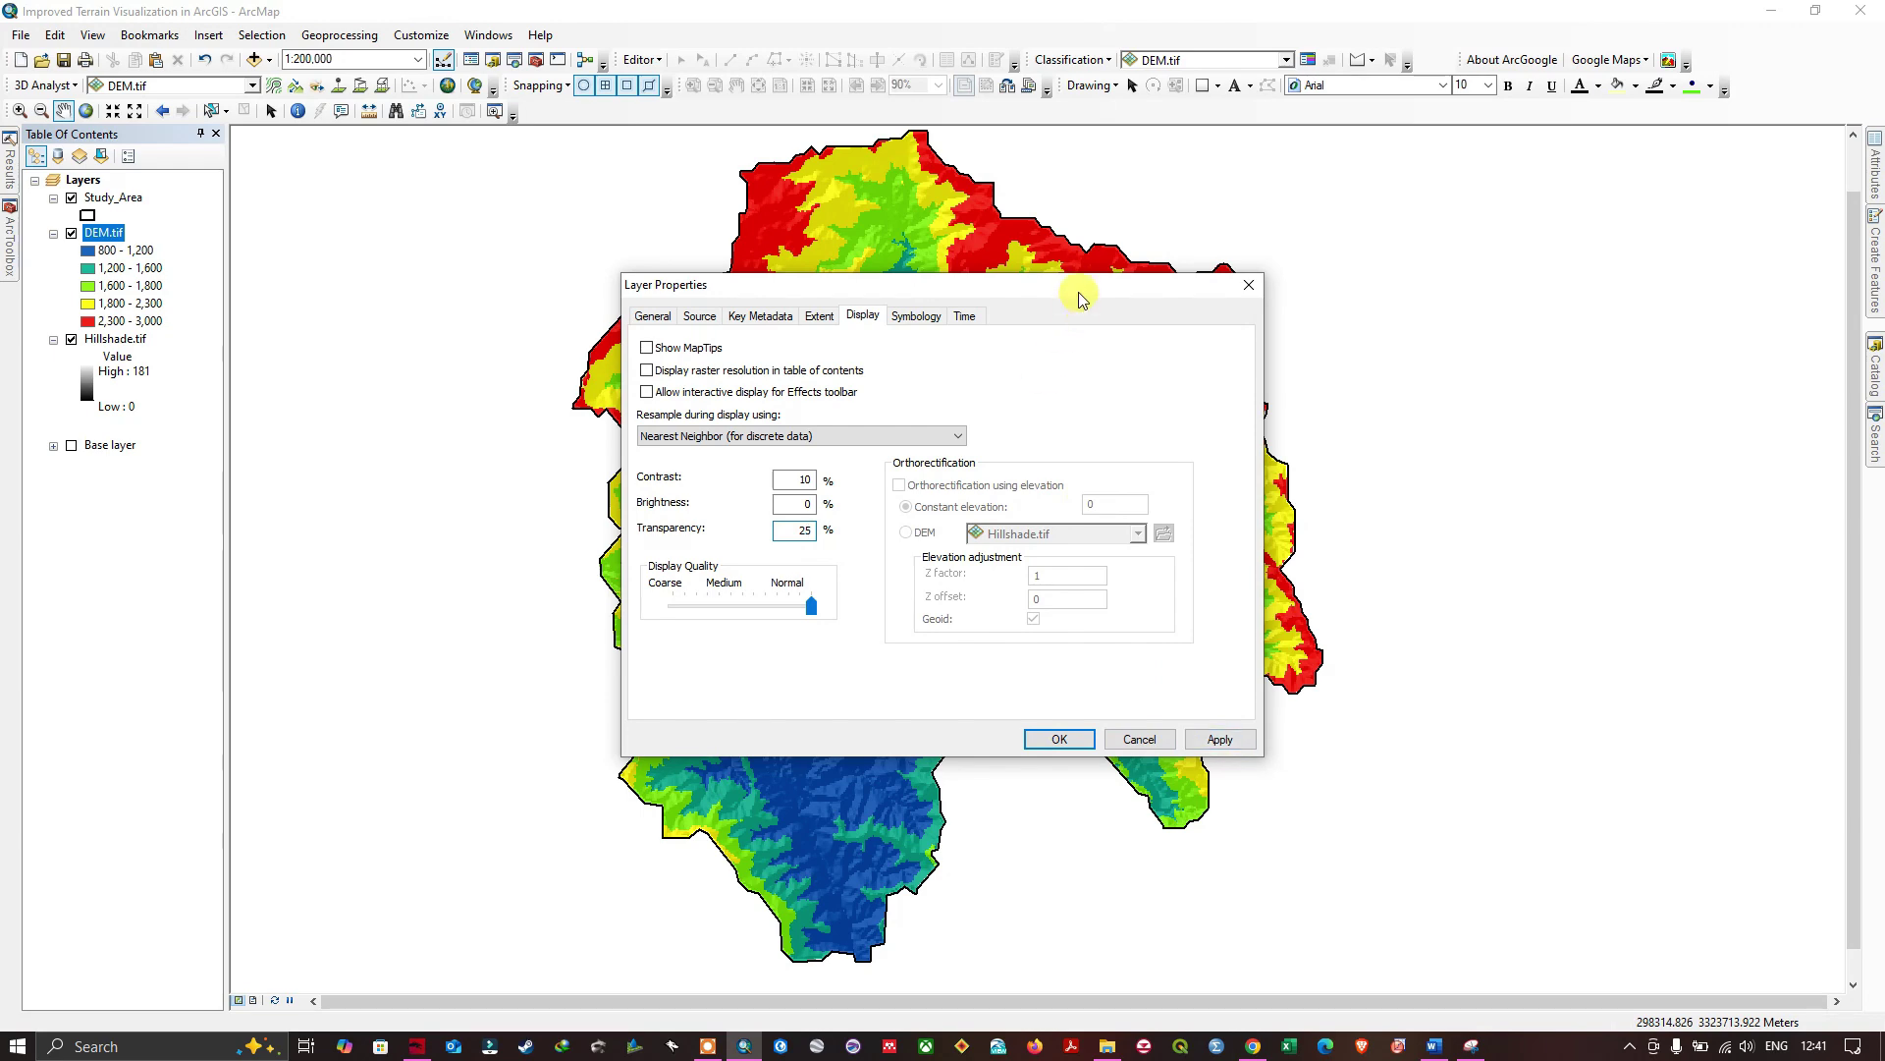
left_click_drag(1081, 287, 1705, 213)
left_click(1844, 666)
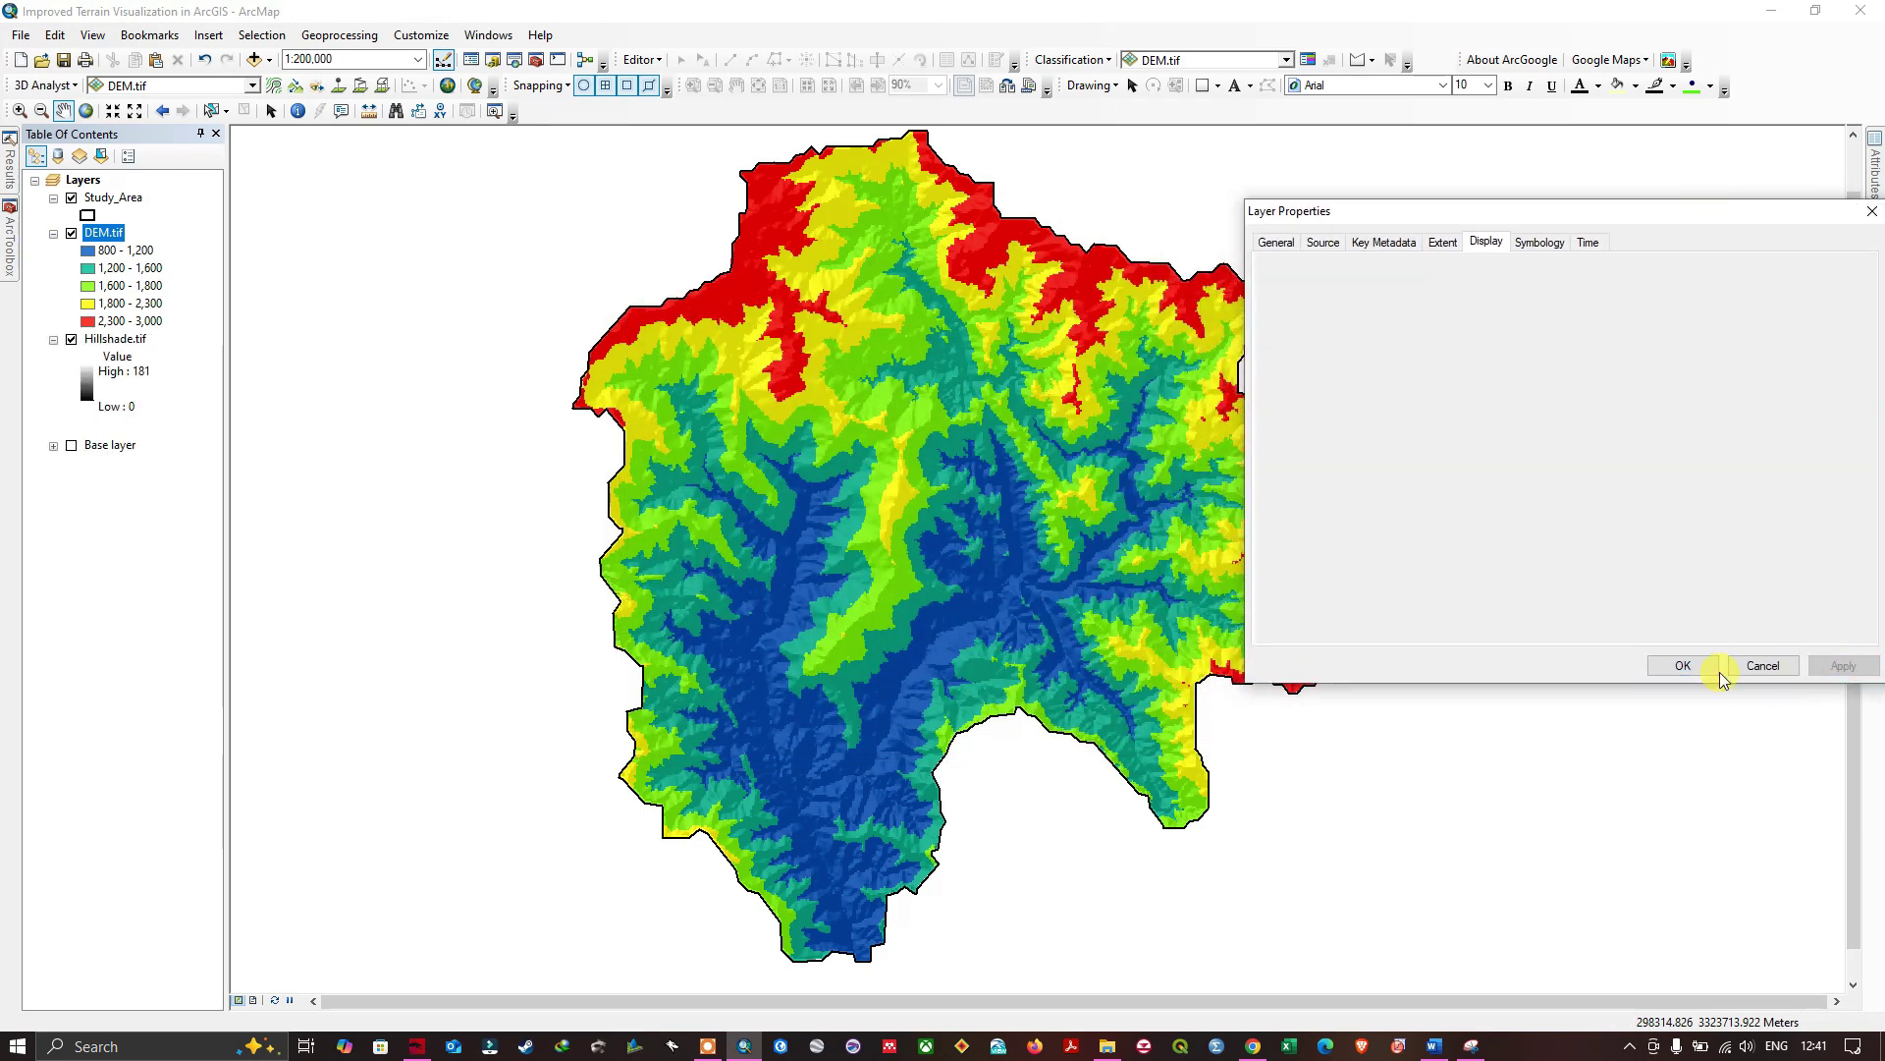
left_click(1683, 666)
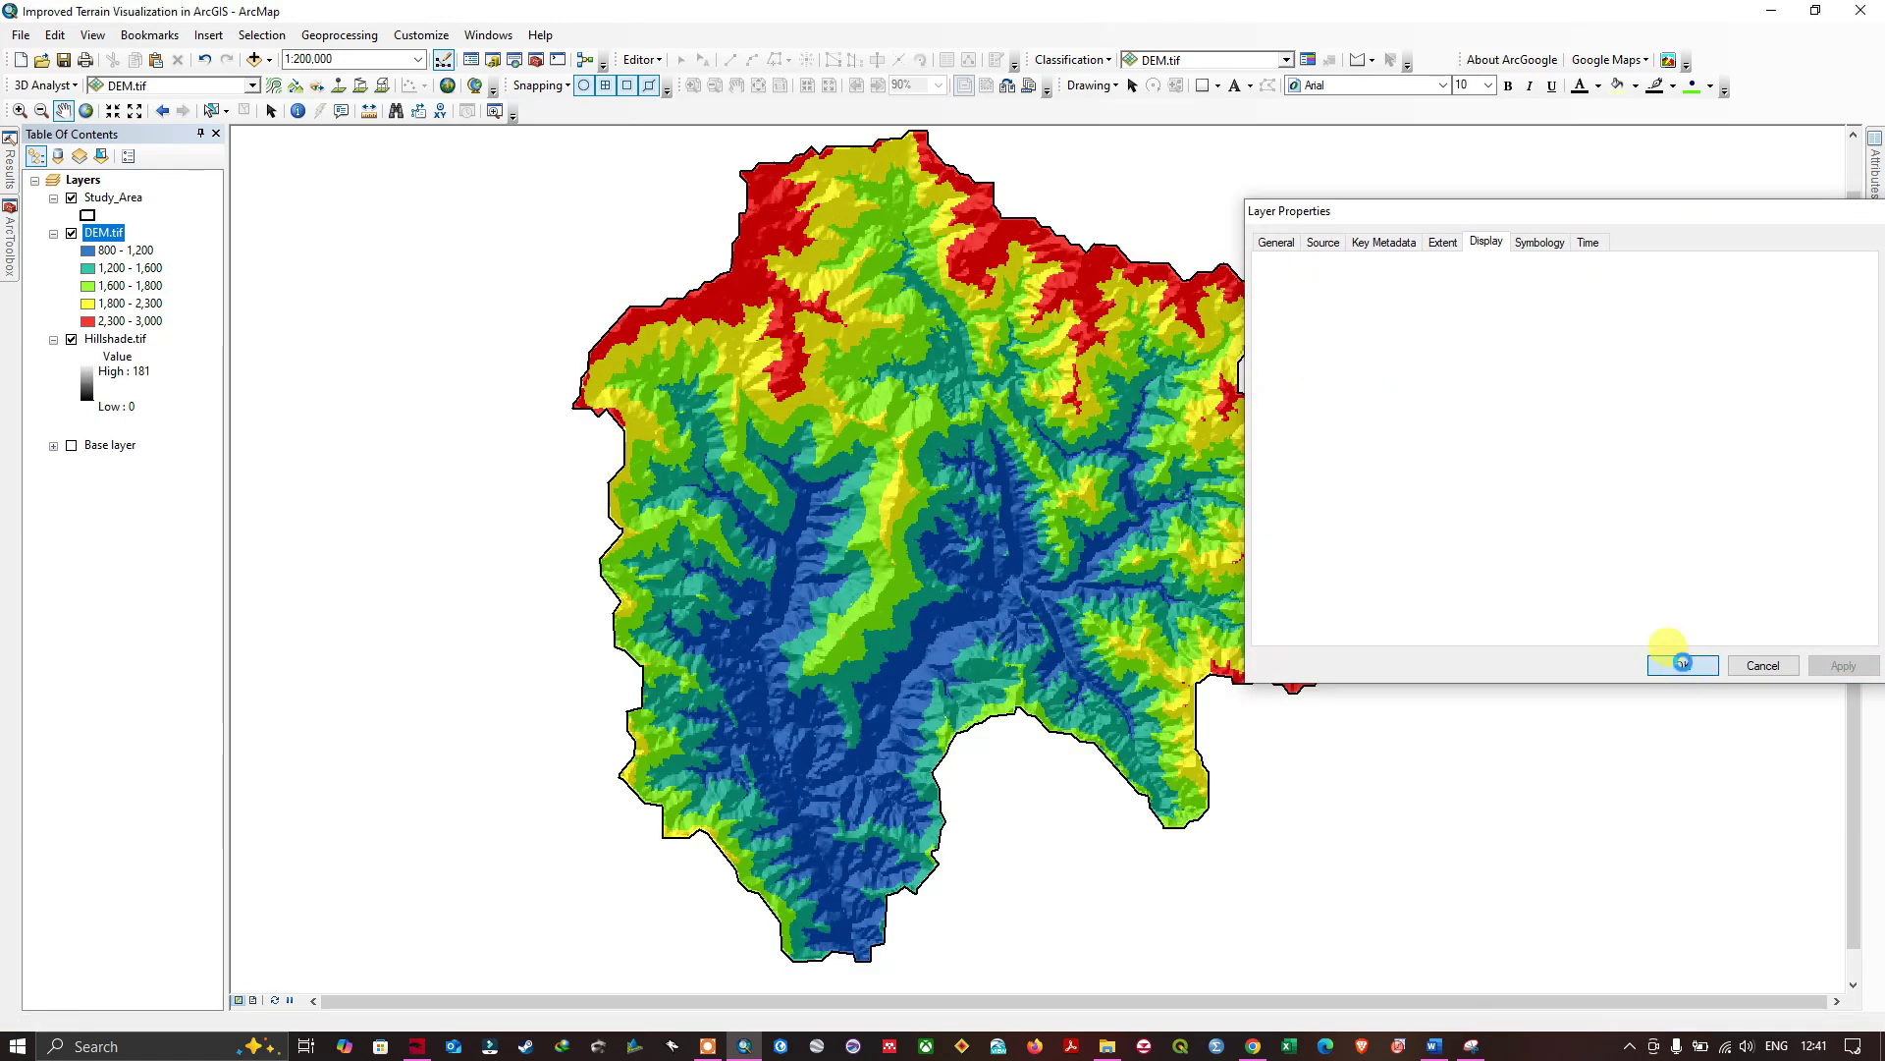
left_click_drag(1301, 548, 1245, 561)
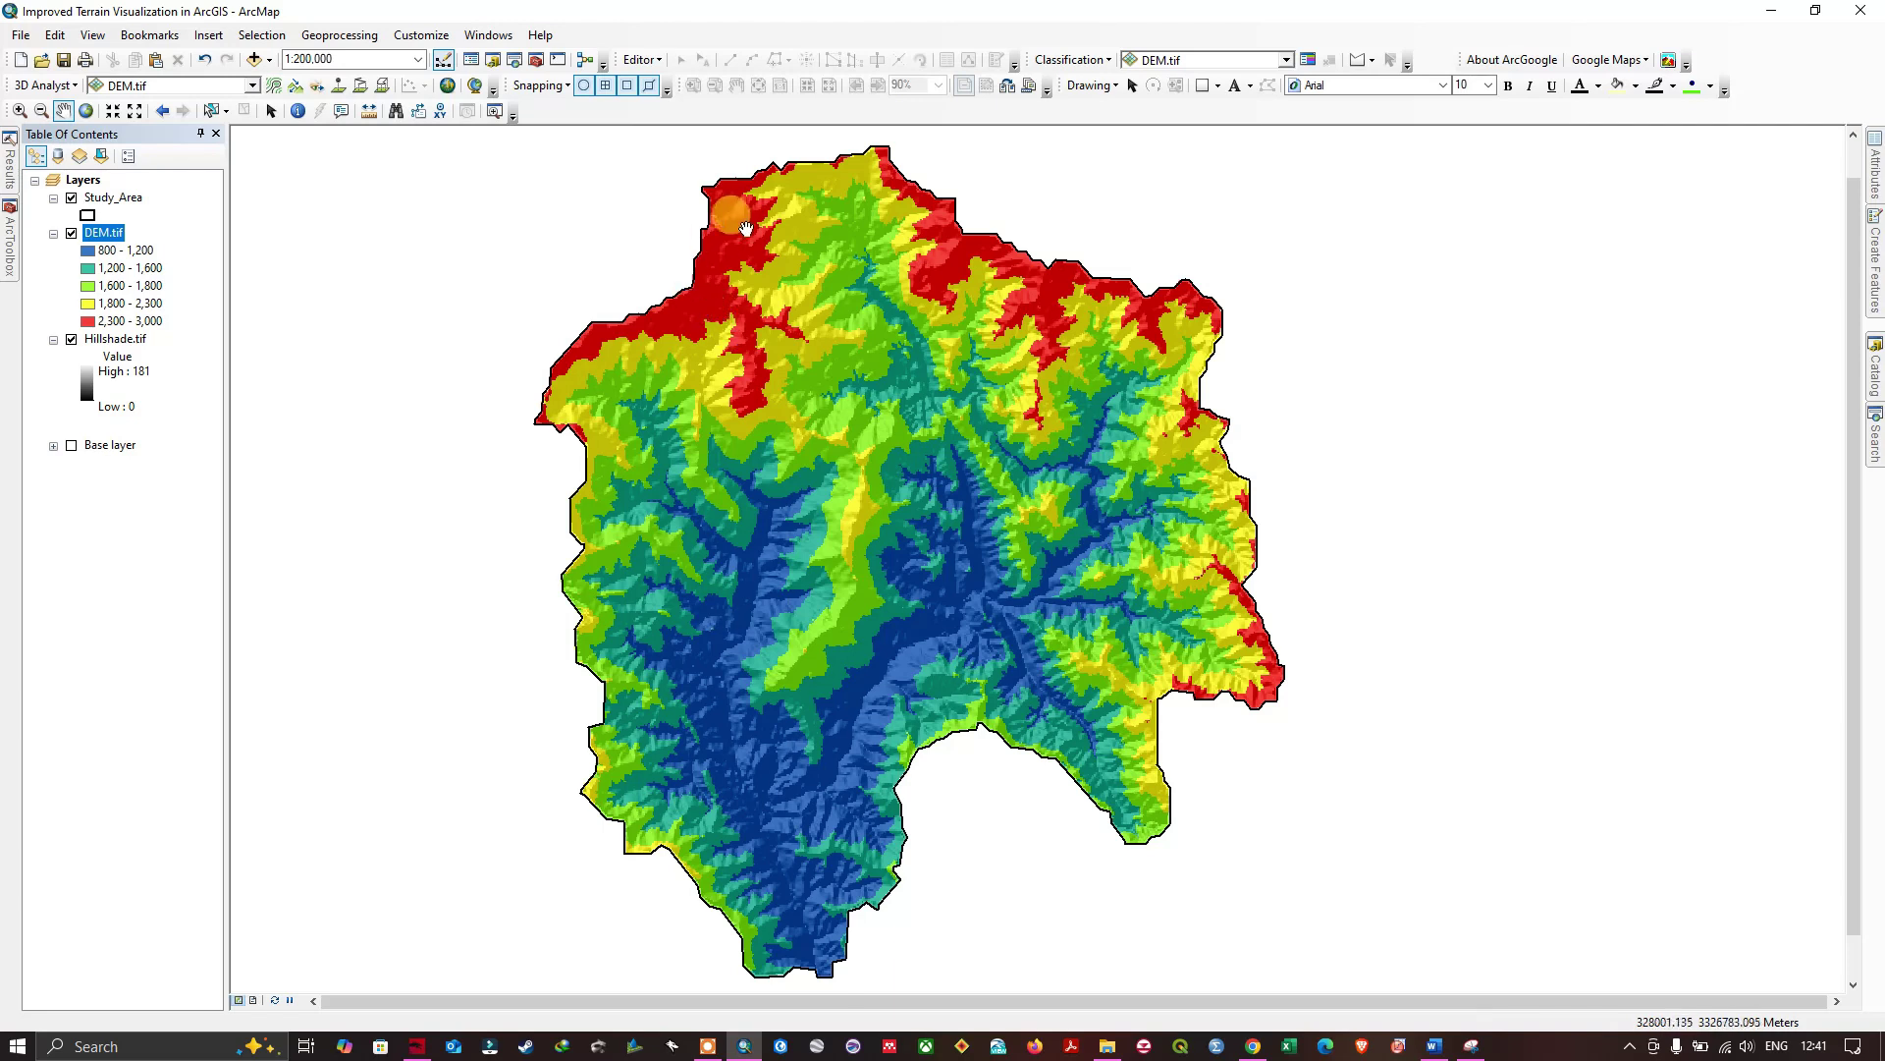
left_click(72, 340)
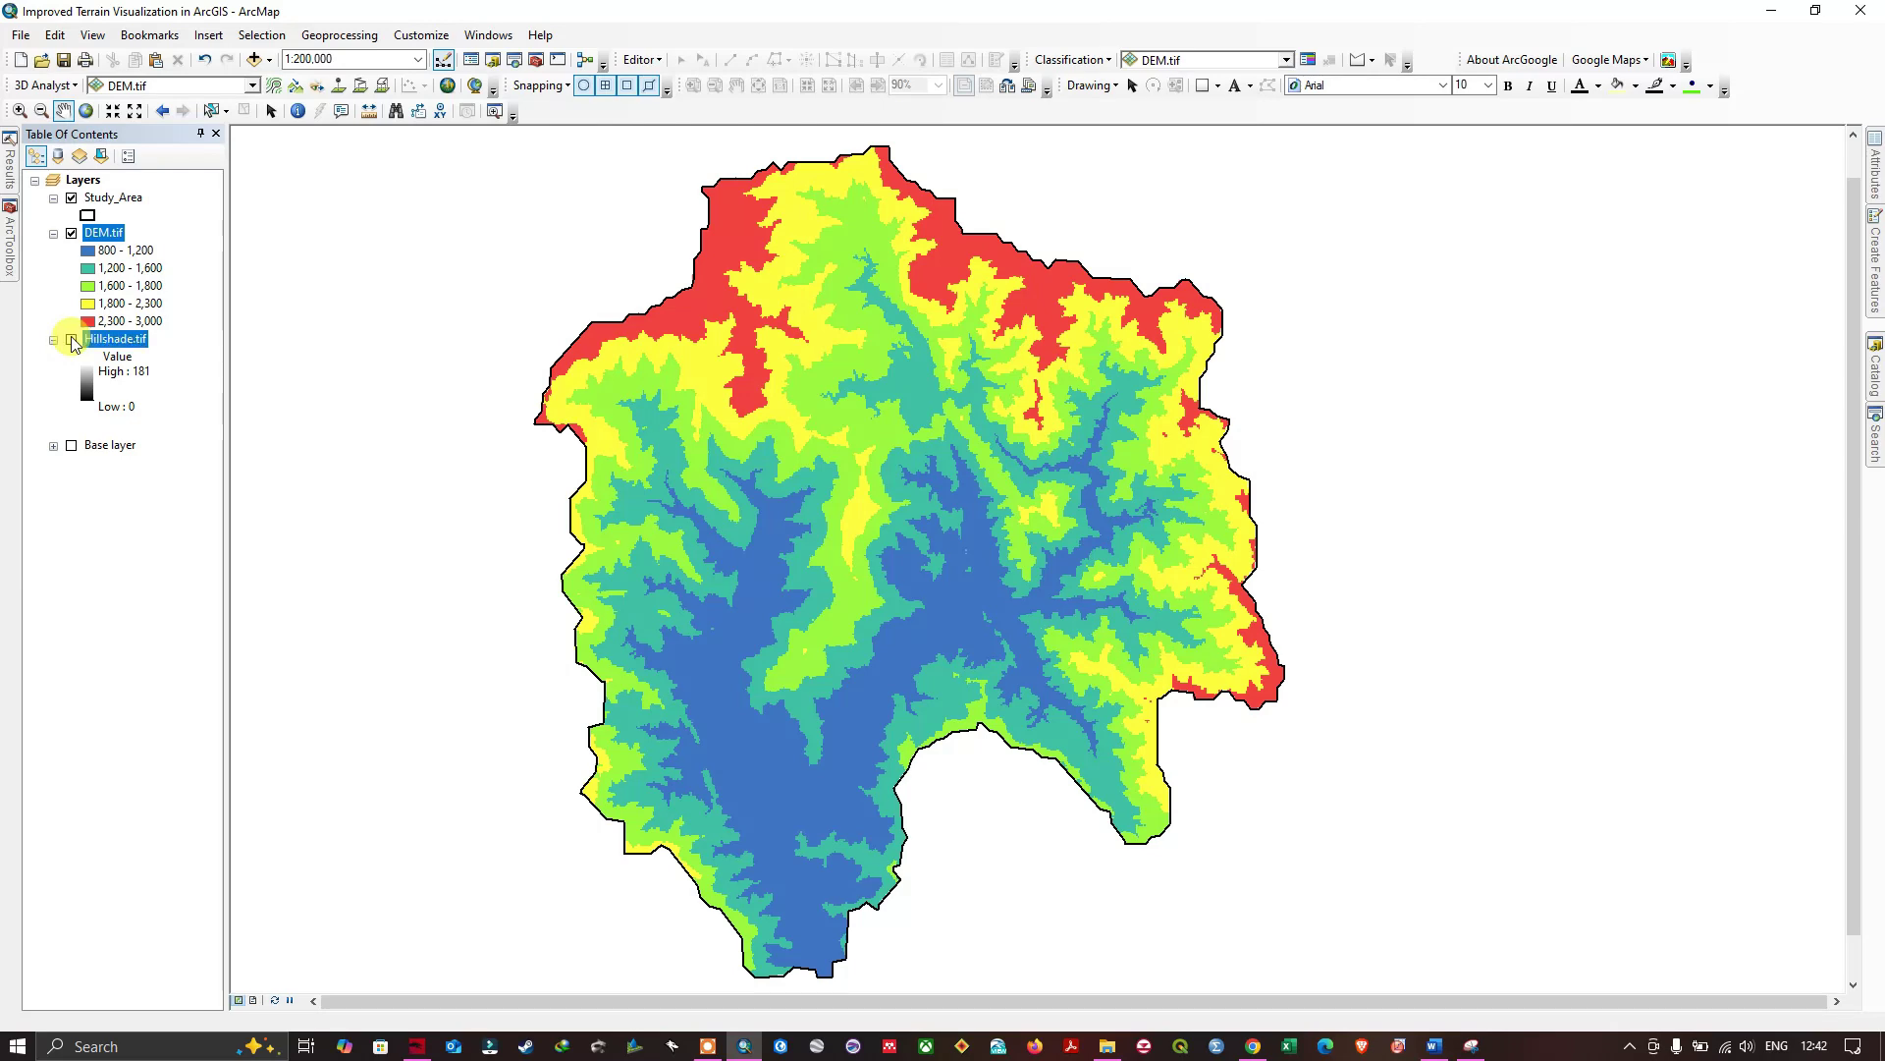
left_click(72, 341)
left_click(72, 341)
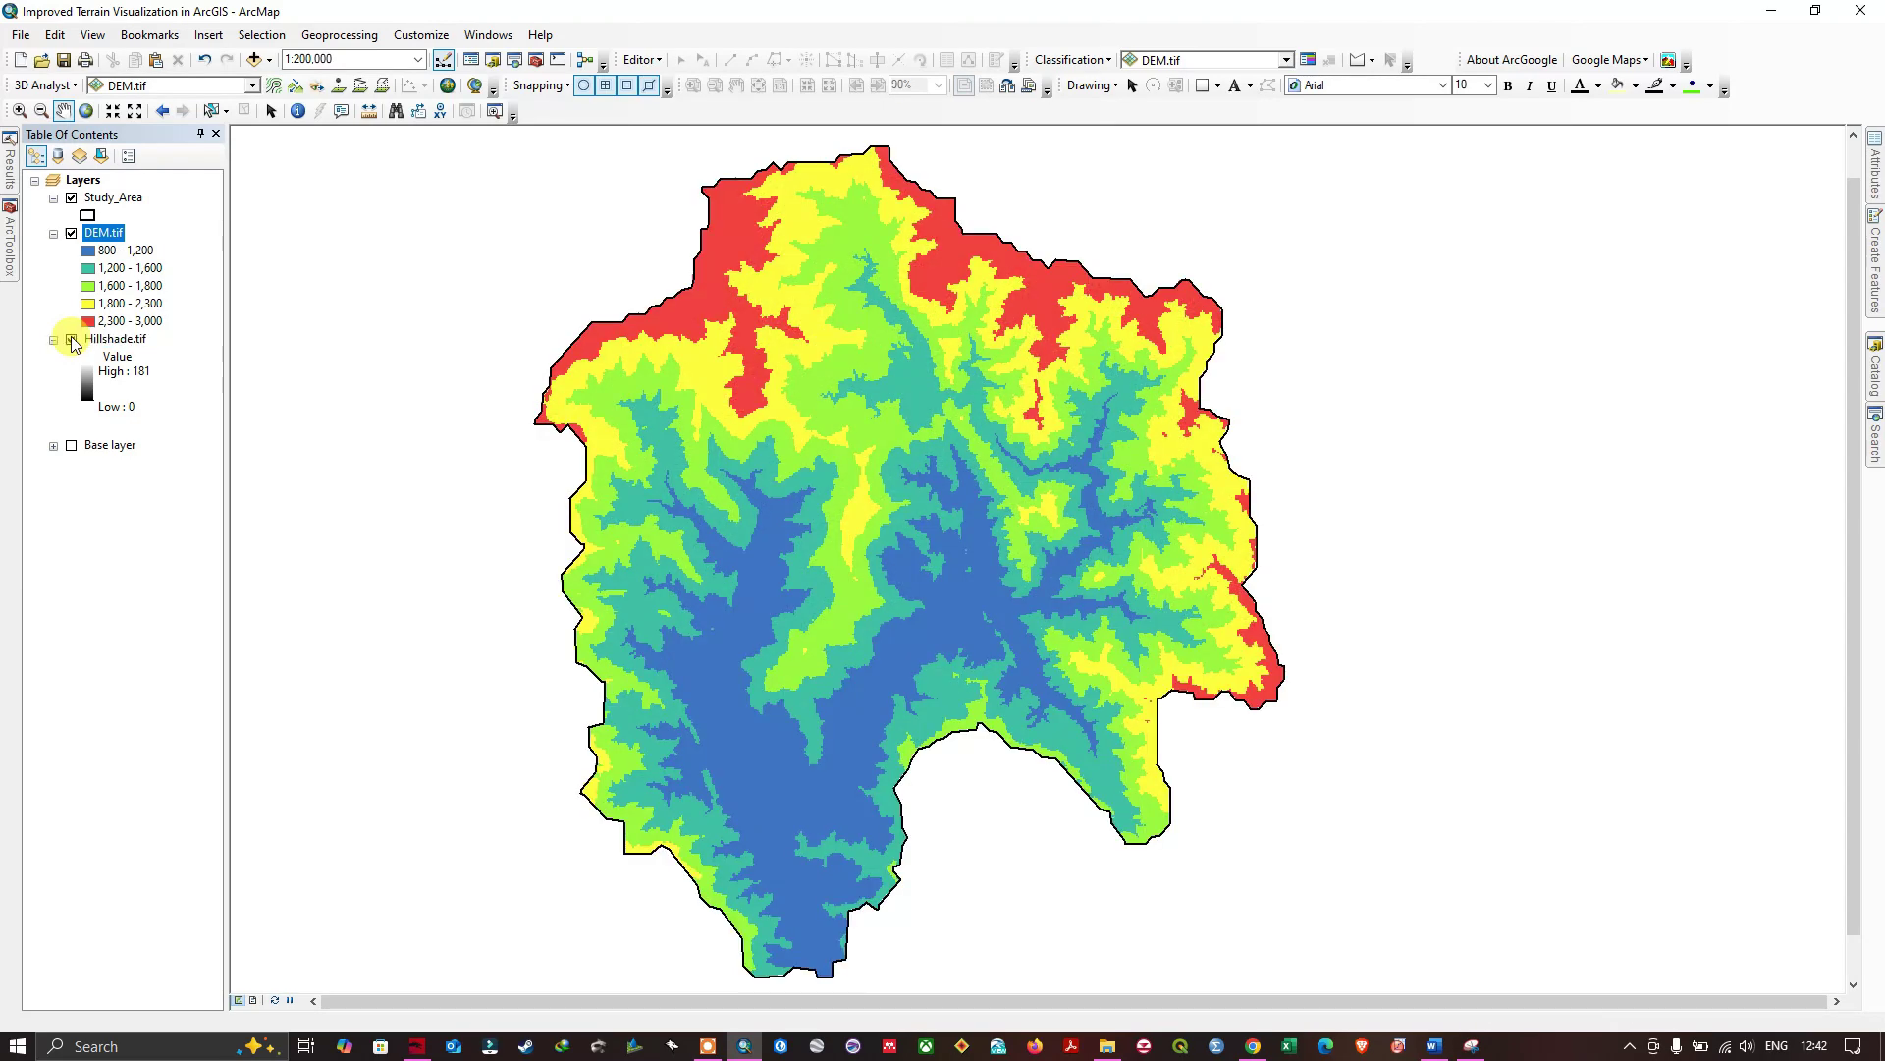
left_click(72, 341)
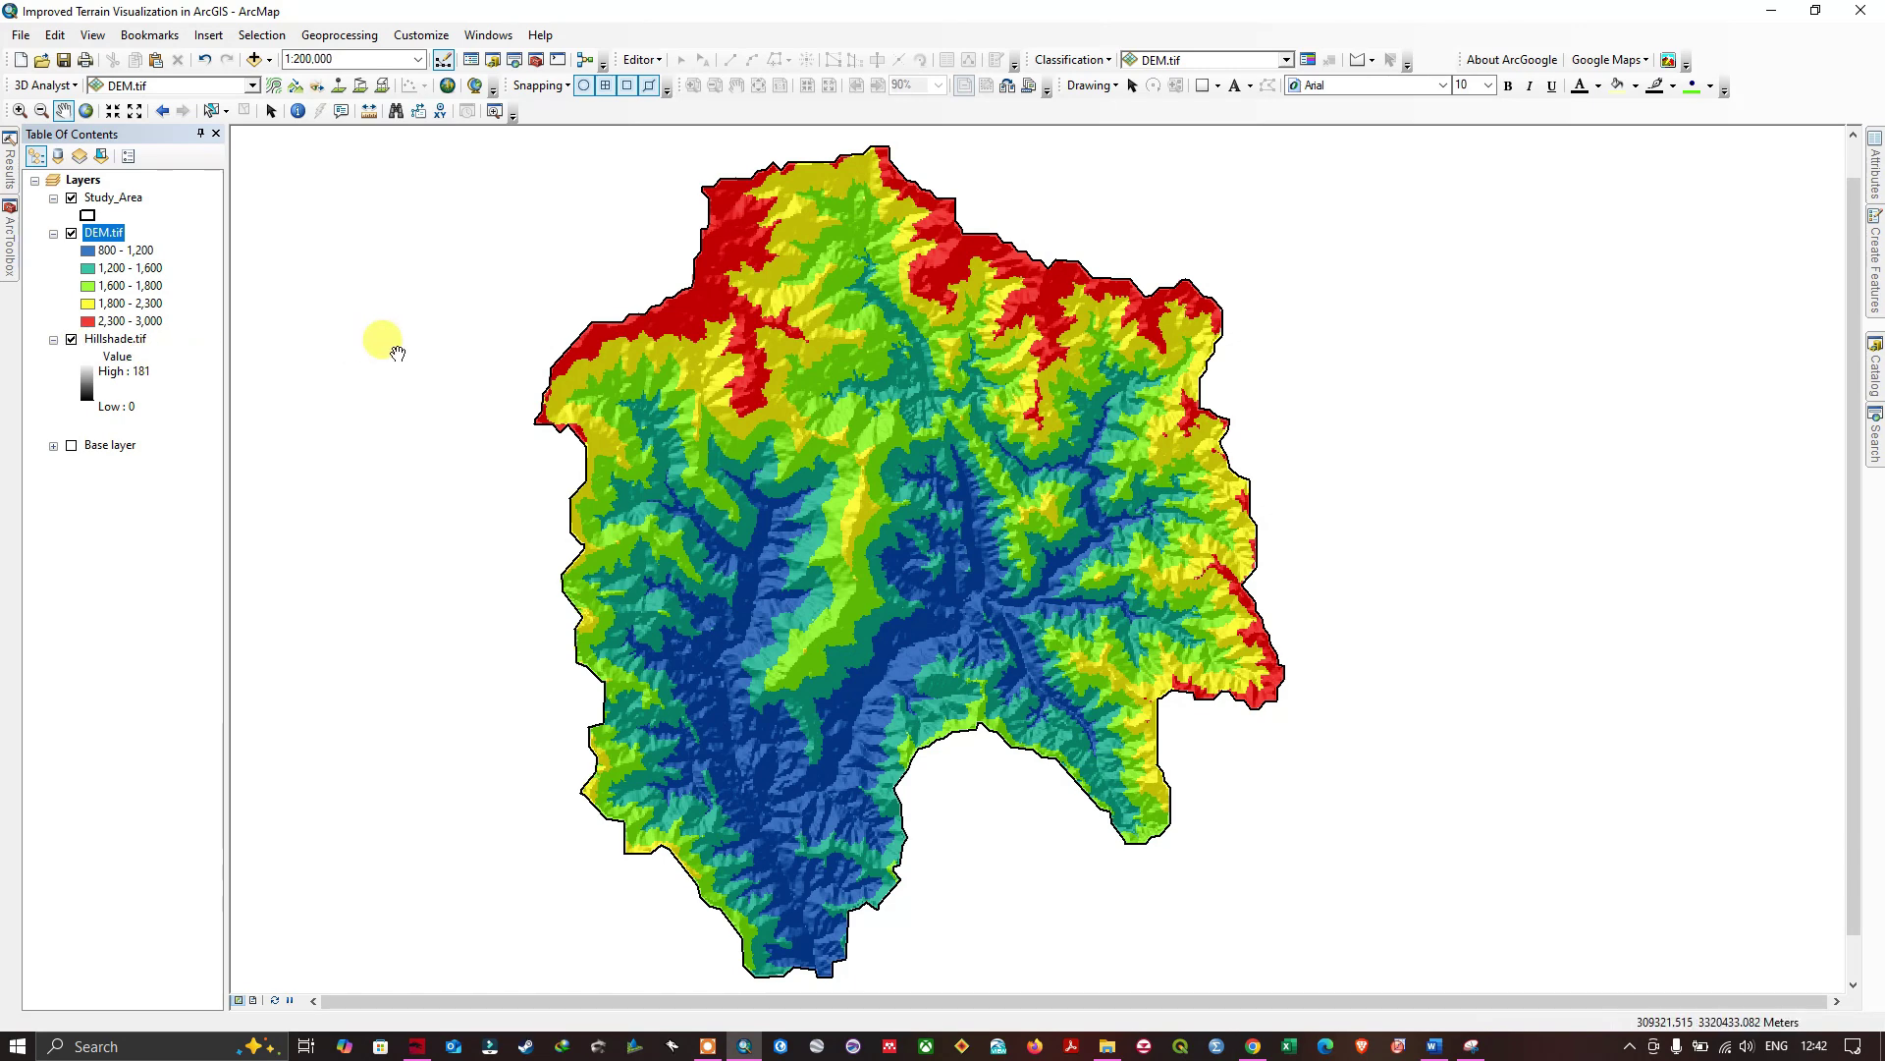
left_click_drag(909, 418, 957, 404)
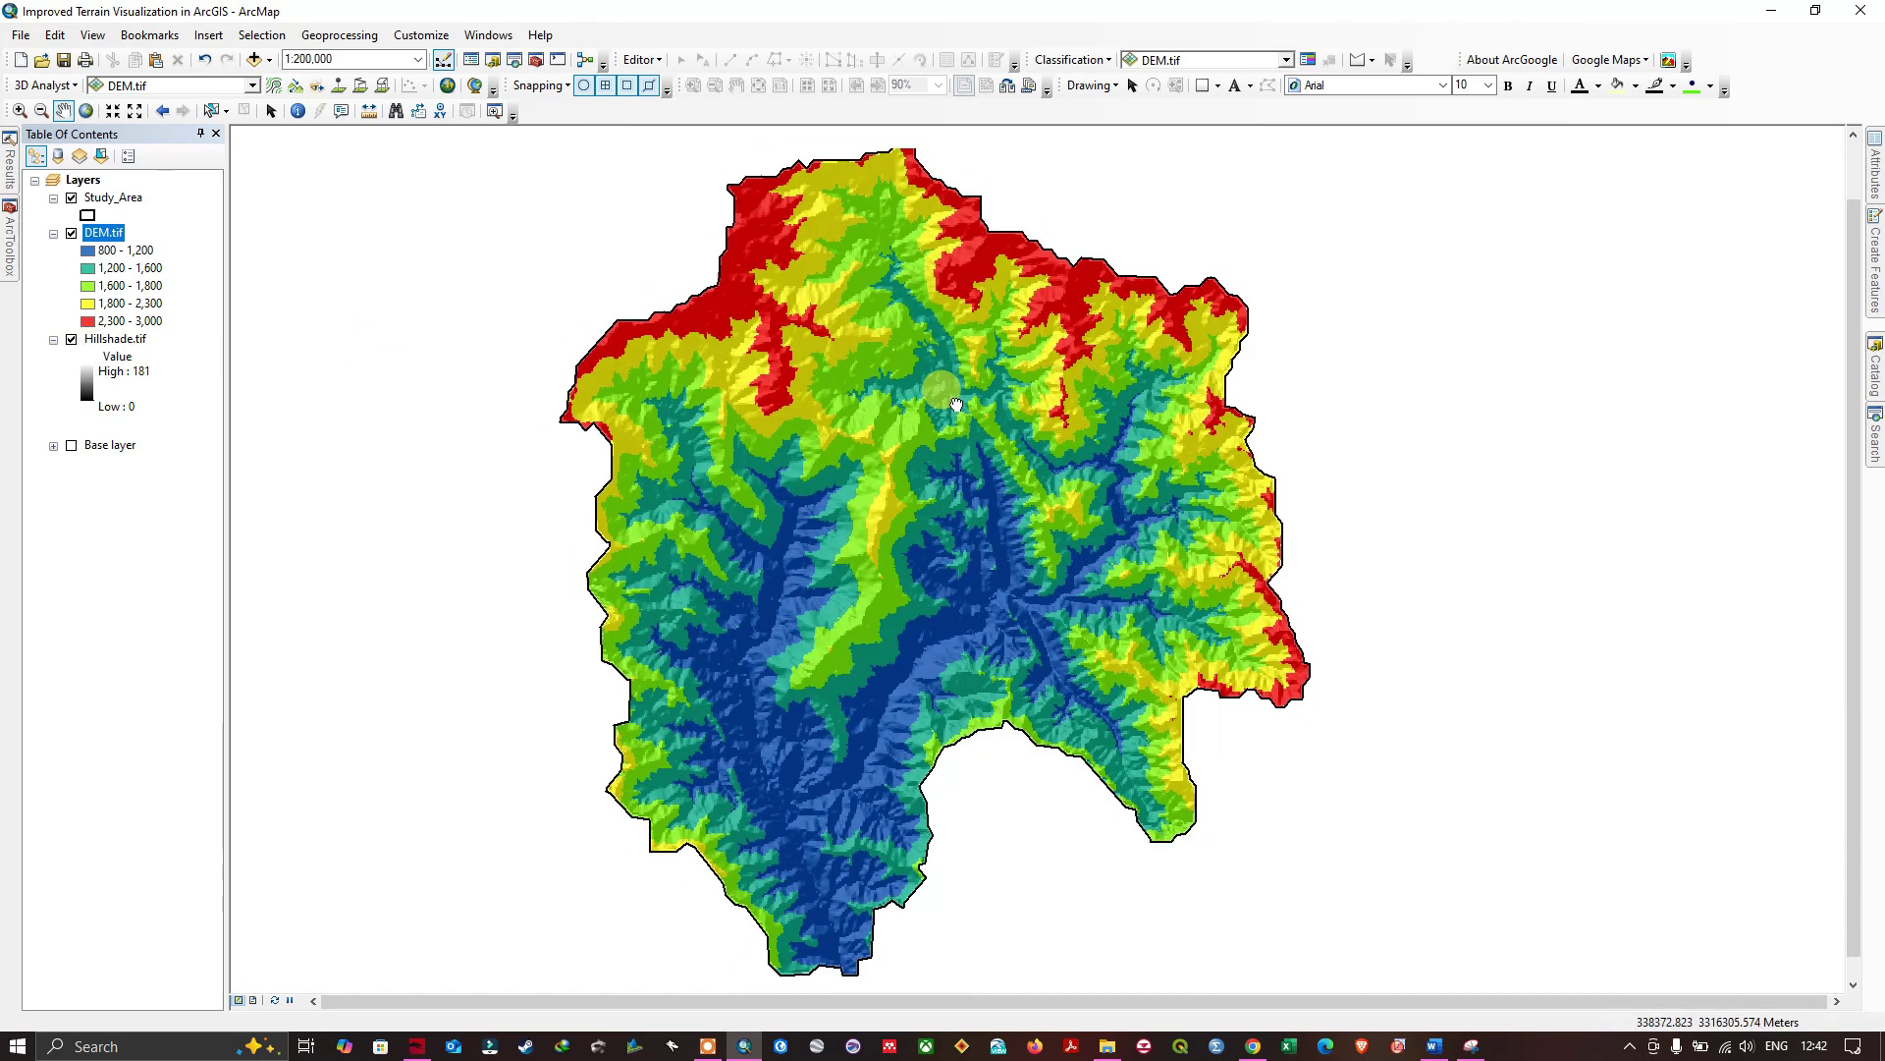